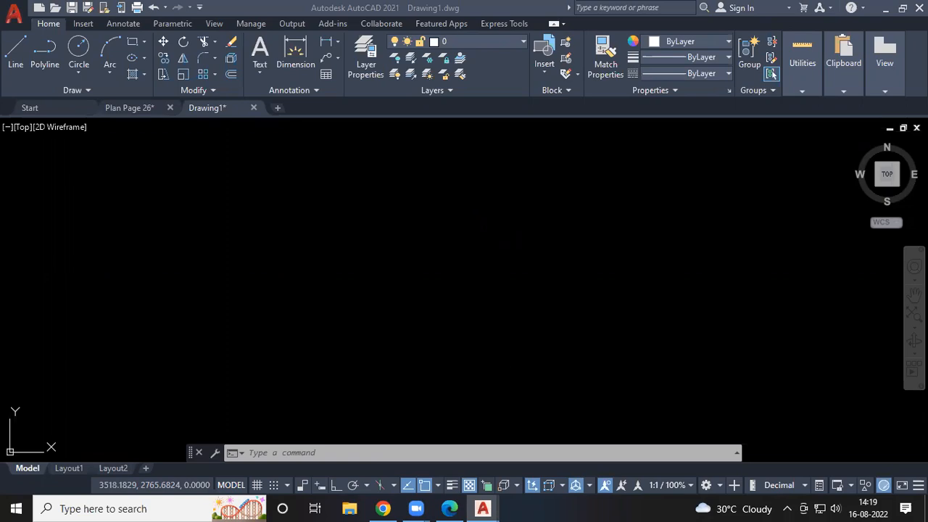
With Ortho mode on, draw an L shape from a 50-unit line going down and a 50-unit line going right.
type("l")
key("Return")
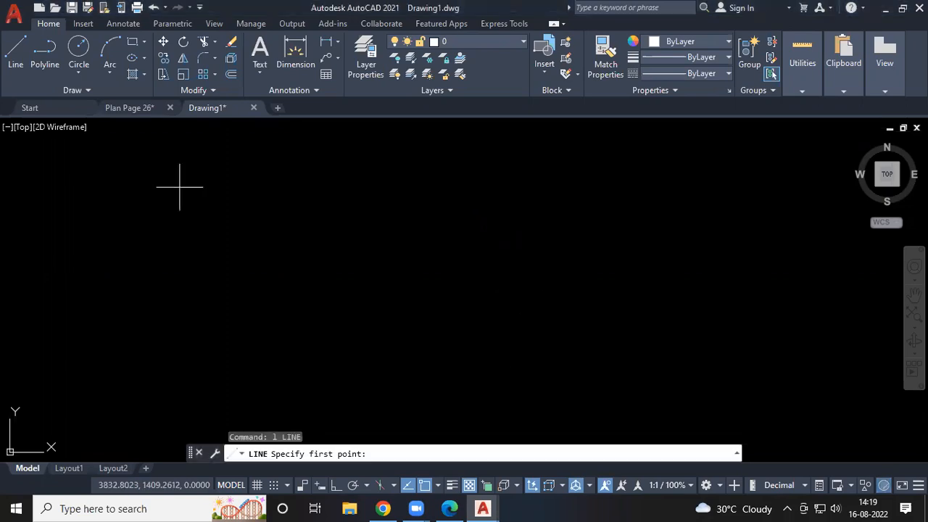
left_click(179, 187)
key("F8")
type("50")
key("Return")
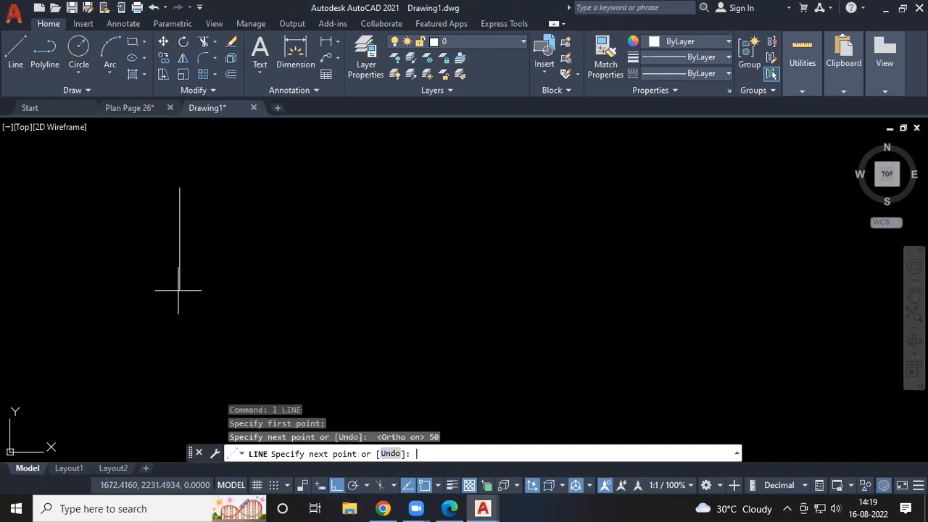
type("50")
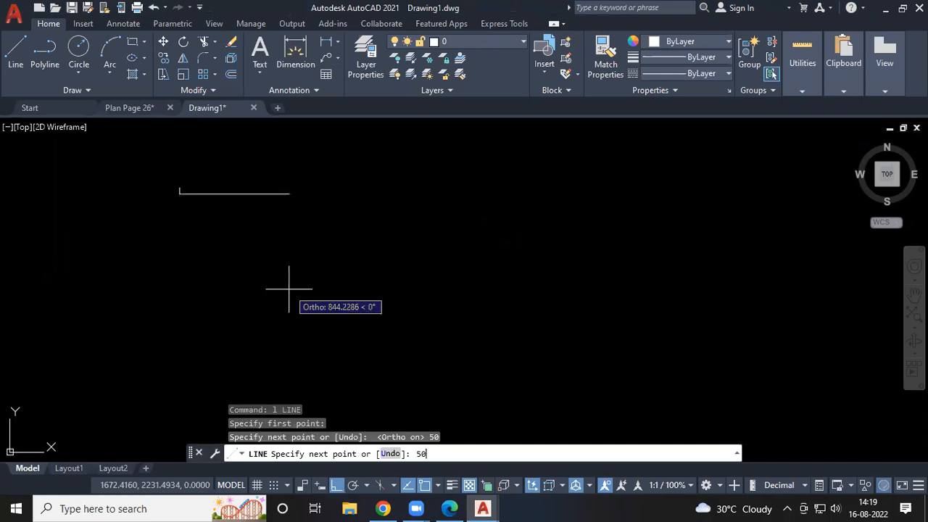
key("Return")
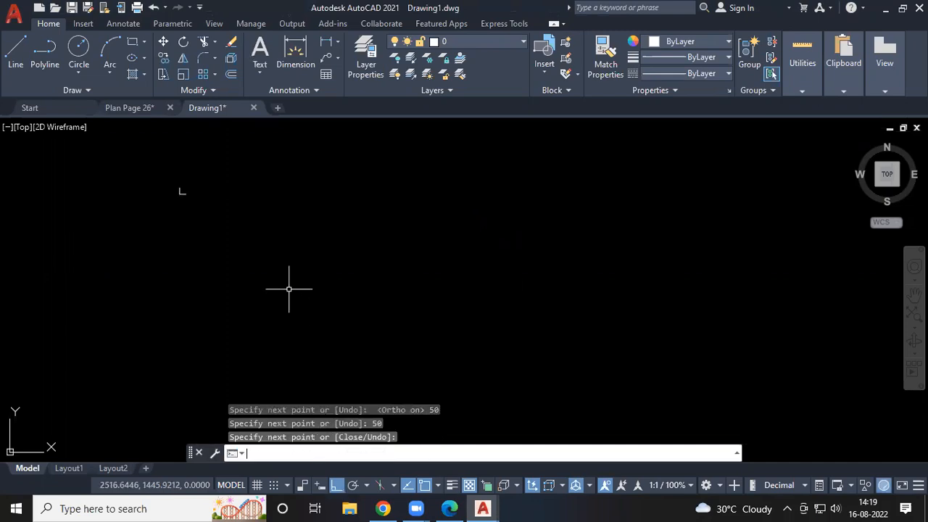
Draw a circle of radius 20 tangent to both lines of the L shape using the tan-tan-radius option.
scroll(183, 193, "up", 10)
middle_click_drag(183, 193, 181, 294)
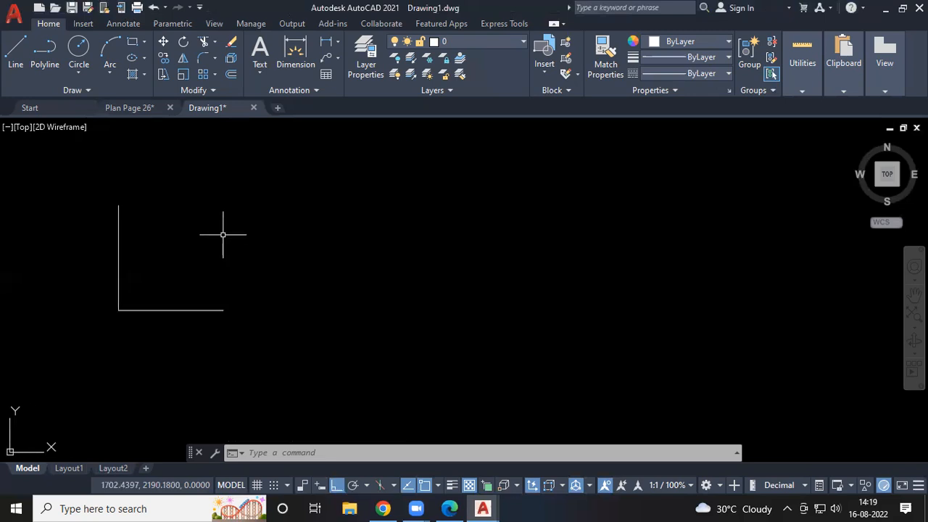
type("c")
key("Return")
right_click(261, 247)
left_click(301, 335)
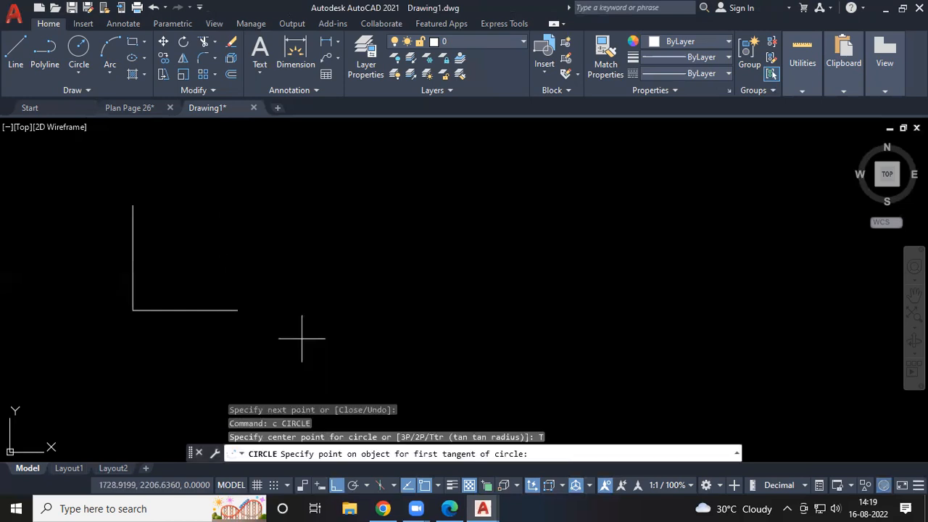
left_click(132, 261)
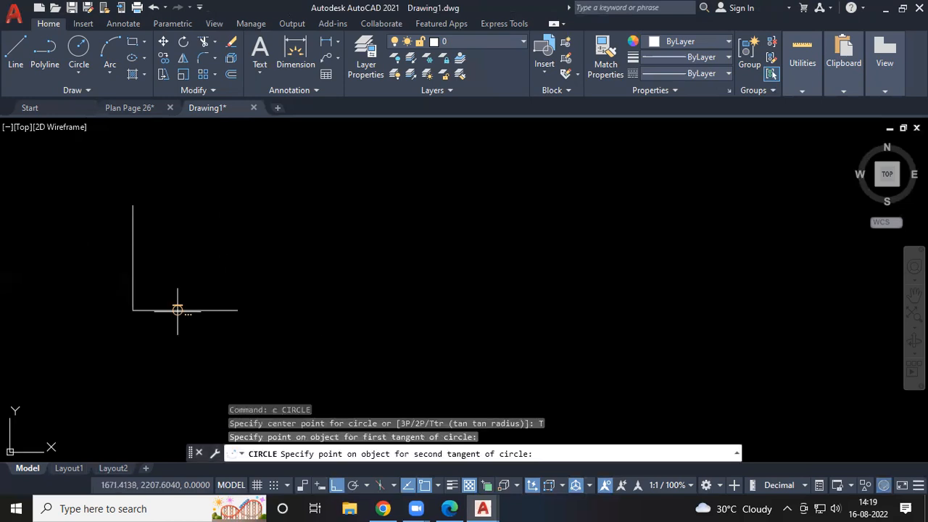
left_click(177, 310)
type("20")
key("Return")
Trim the outer part of the circle and the square corner so the two lines join through a rounded arc.
type("tr")
key("Return")
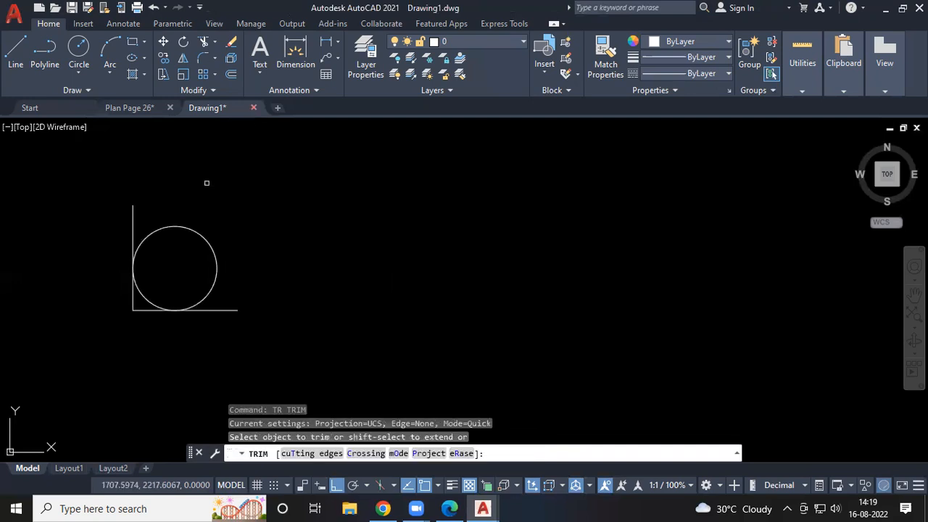
left_click_drag(207, 183, 197, 253)
left_click_drag(158, 327, 56, 266)
key("Escape")
key("Escape")
key("Escape")
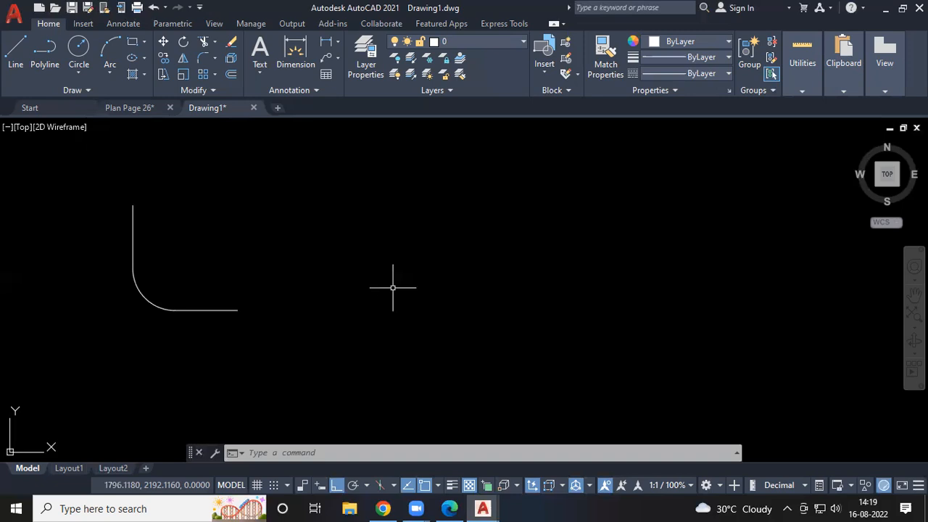
Draw a second L shape to the right of the rounded one, with vertical and horizontal lines of 50 units.
type("l")
key("Return")
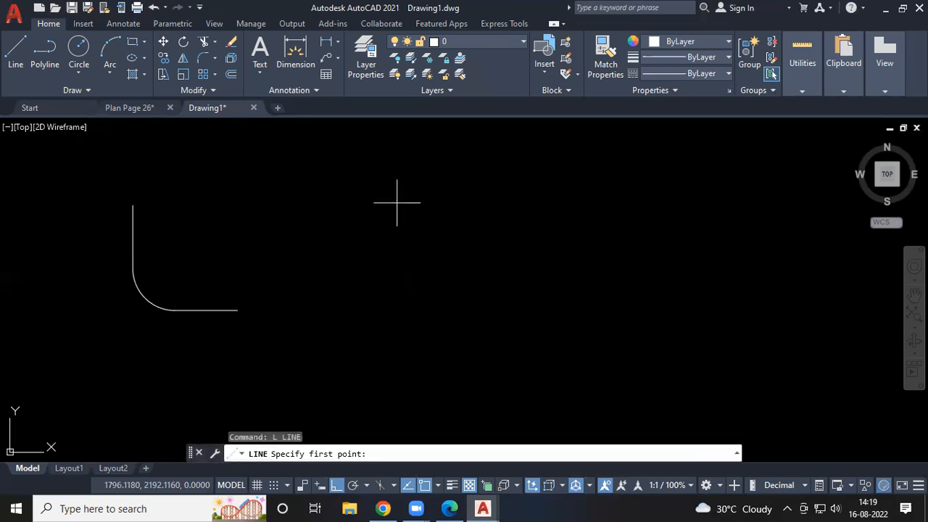
left_click(397, 201)
type("50")
key("Return")
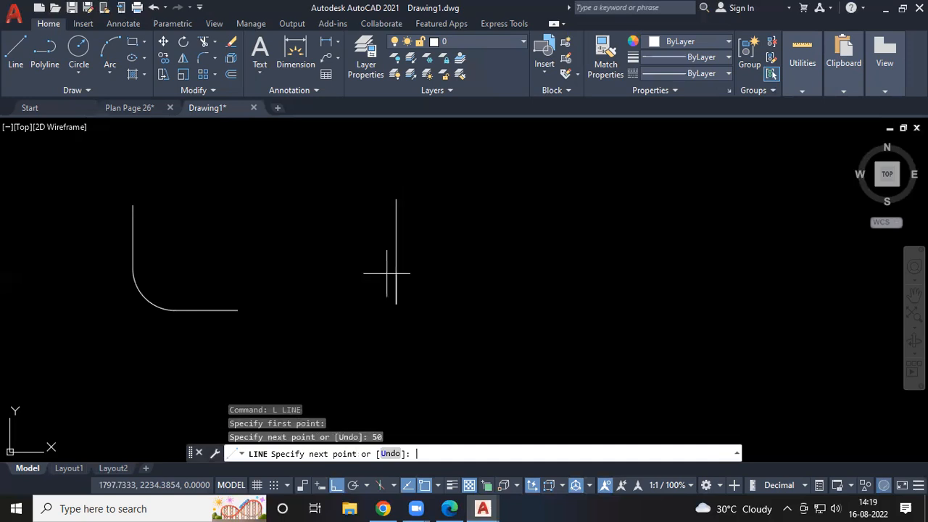
type("50")
key("Return")
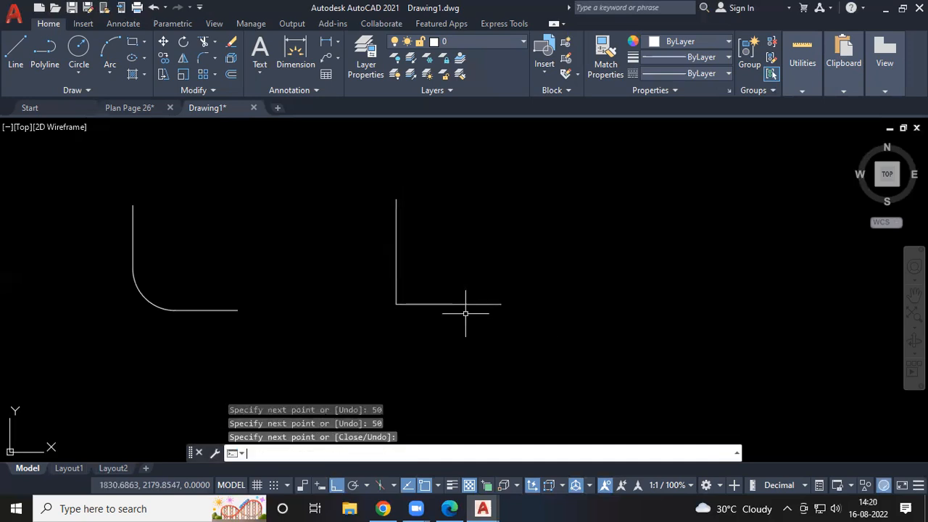
key("Escape")
key("Escape")
middle_click_drag(544, 352, 437, 350)
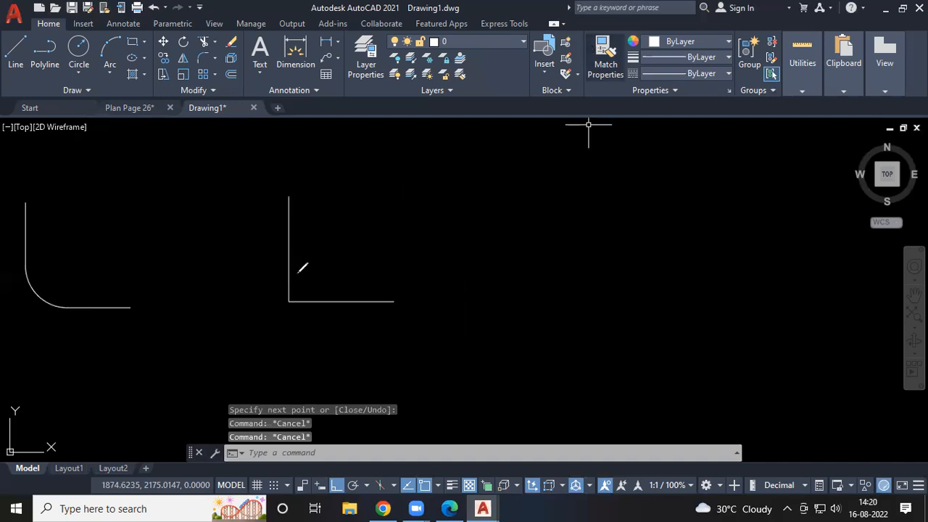
left_click_drag(298, 273, 375, 298)
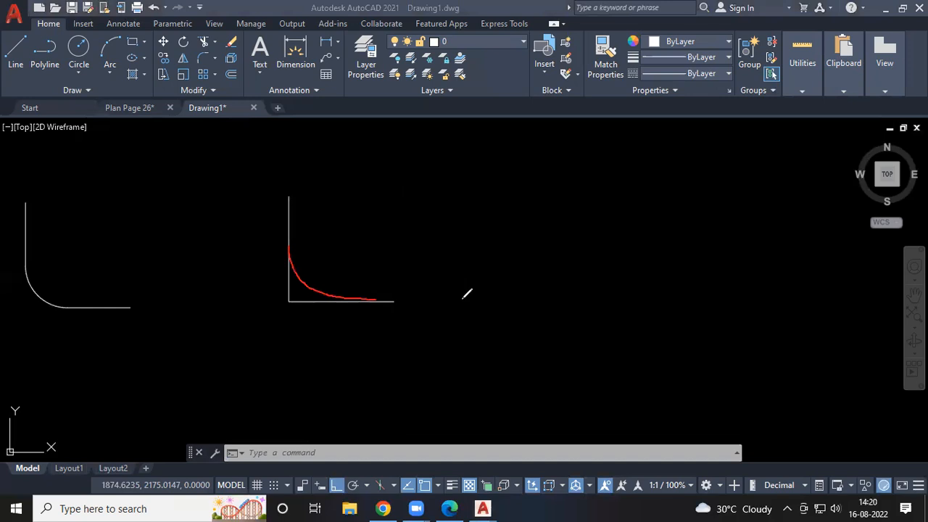
key("ctrl+z")
left_click(422, 246)
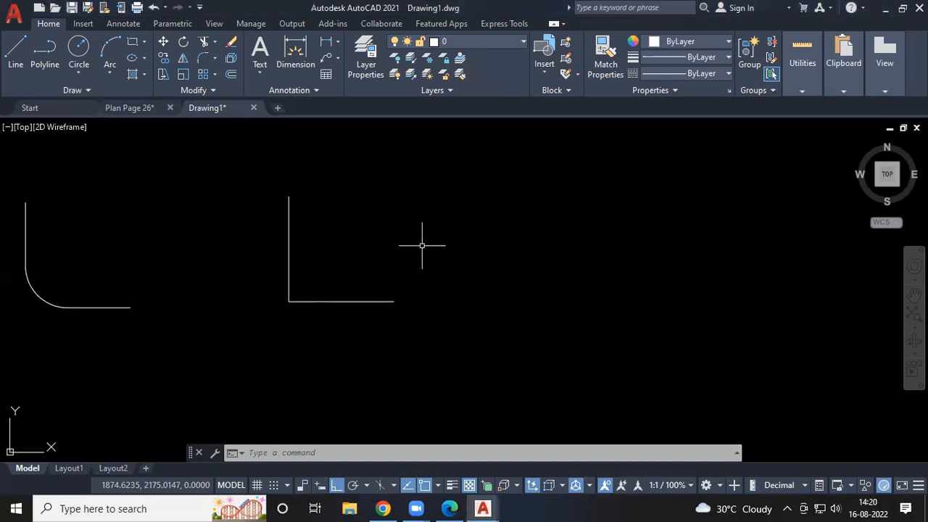
Fillet the corner of the second L shape with a radius of 20.
middle_click_drag(422, 246, 396, 249)
type("f")
key("Return")
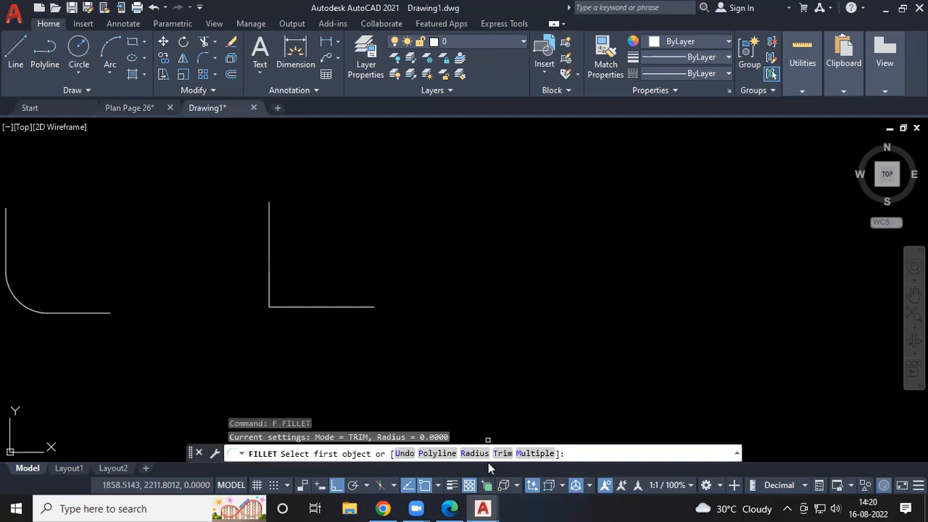
key("ctrl")
key("ctrl")
type("R")
key("Return")
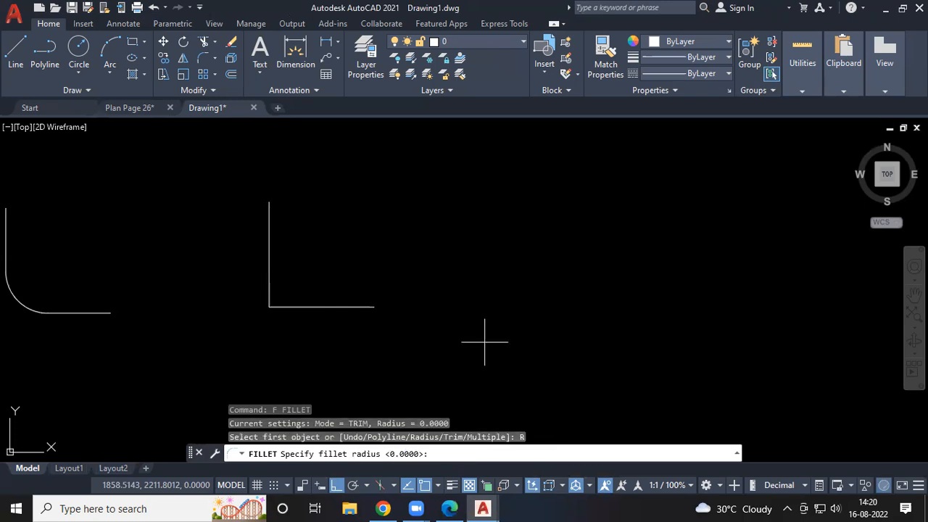
type("20")
key("Return")
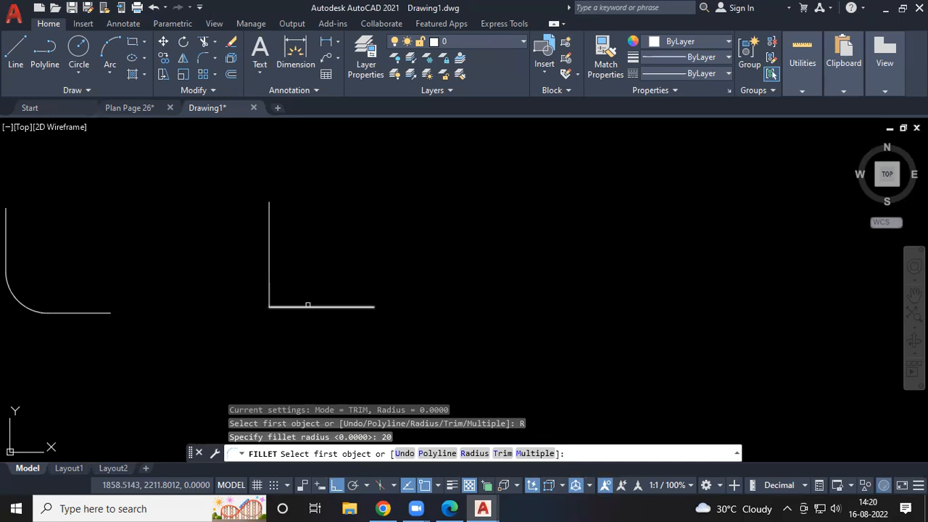
left_click(308, 305)
left_click(270, 260)
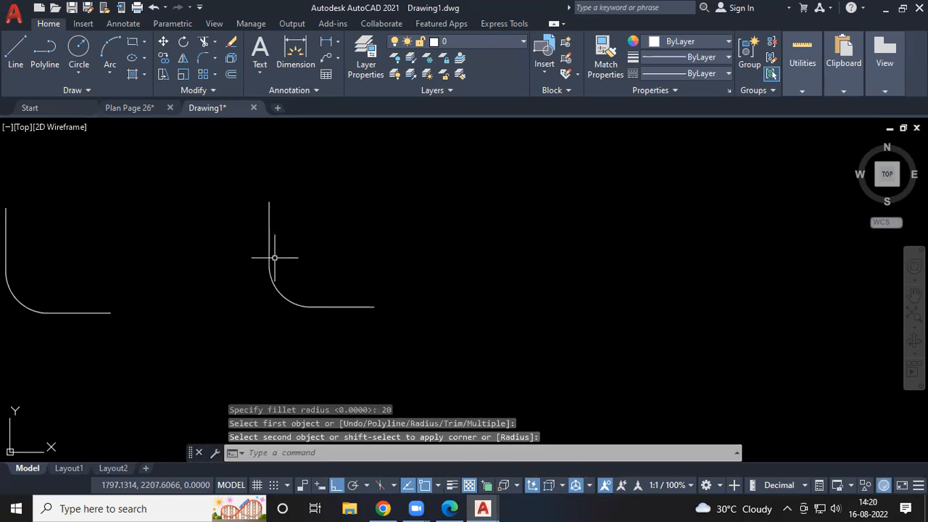
Draw a third L shape to the right of the filleted one, with a 50-unit vertical and a 50-unit horizontal line.
middle_click_drag(475, 299, 465, 318)
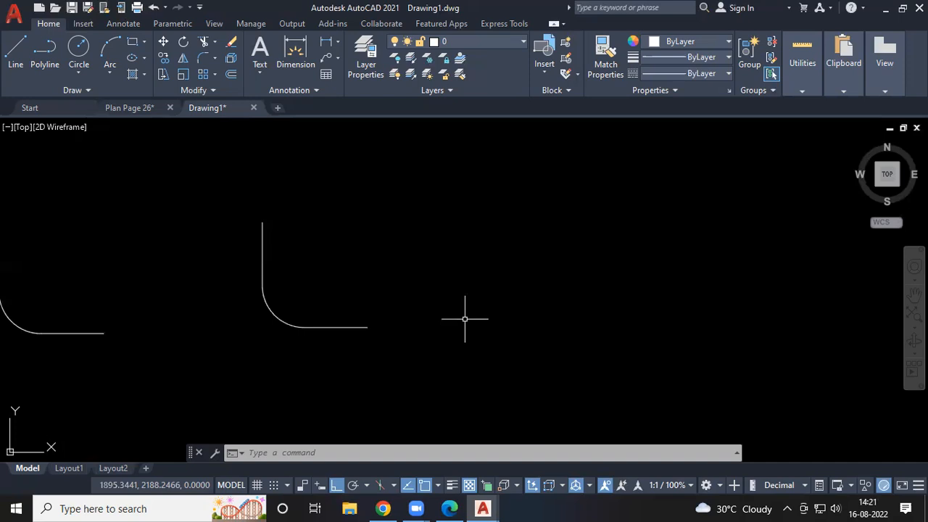
type("l")
key("Return")
left_click(445, 226)
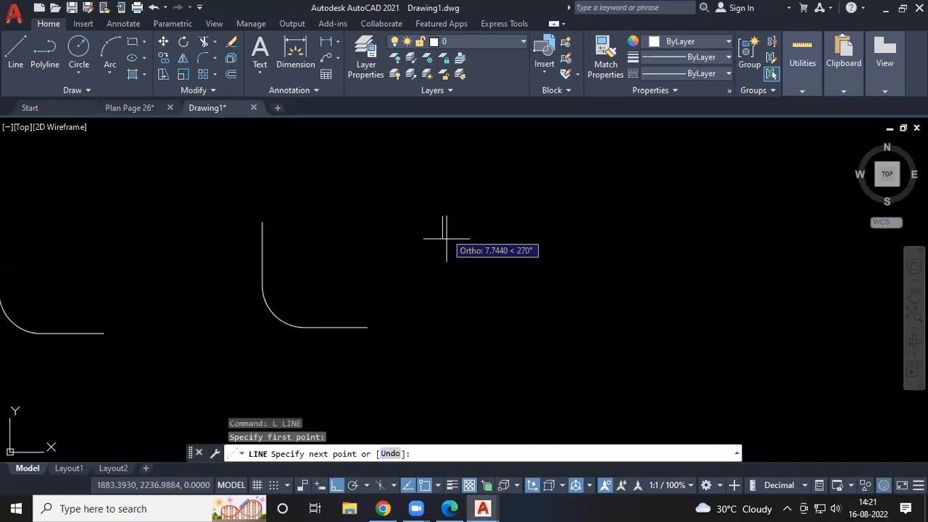
type("50")
key("Return")
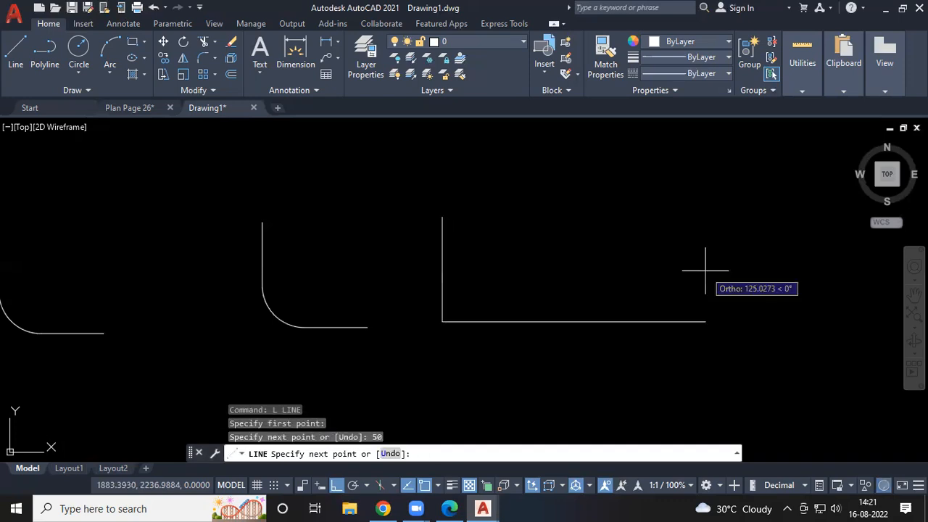
type("50")
key("Return")
key("Return")
key("Return")
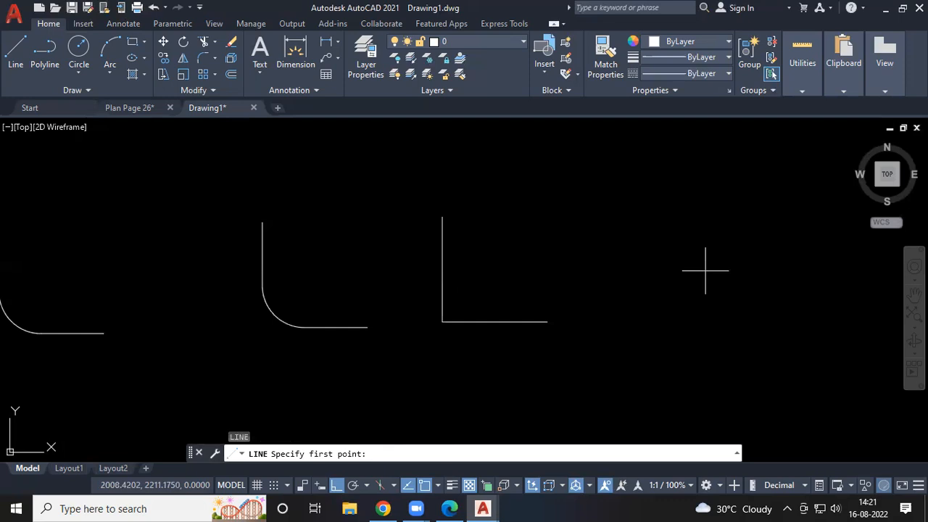
key("Escape")
key("Escape")
Copy the third L shape four times to the right, spacing the copies out in a horizontal row.
middle_click_drag(516, 285, 383, 217)
left_click(383, 216)
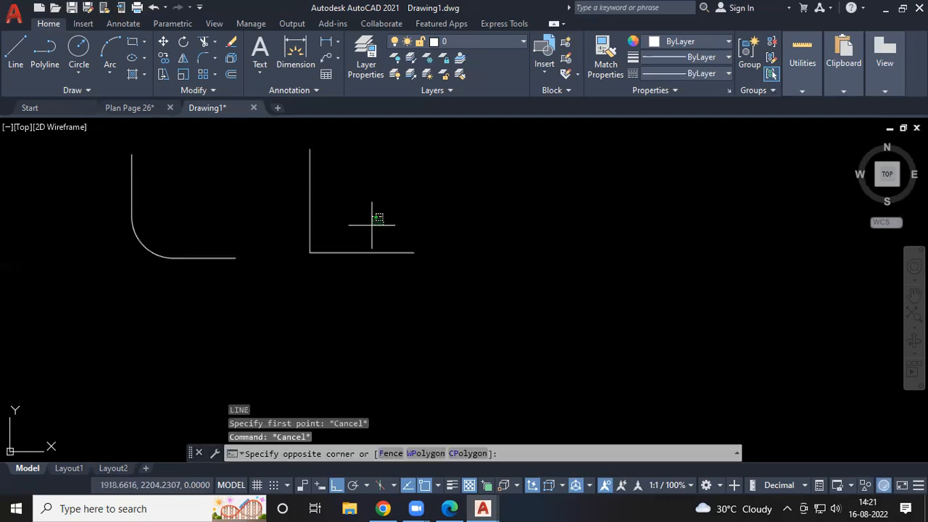
left_click(292, 307)
type("cp")
key("Return")
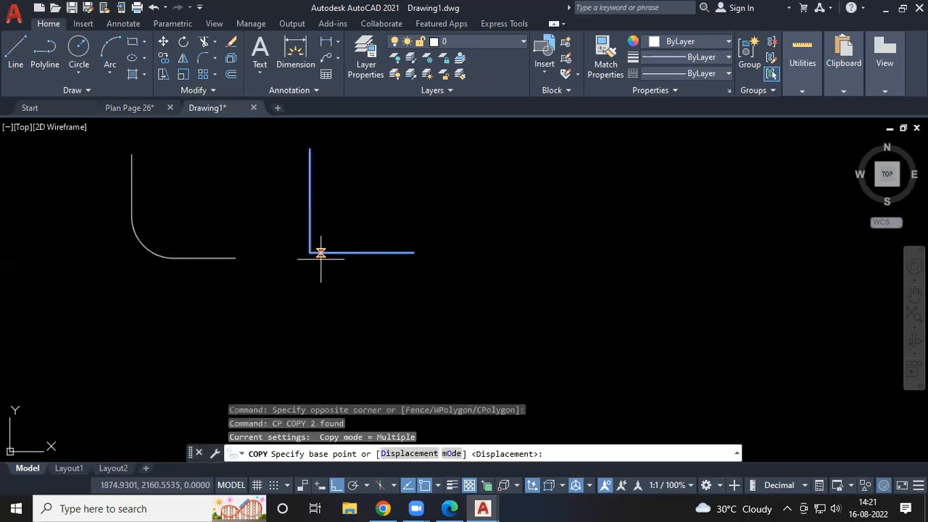
left_click(321, 252)
left_click(500, 252)
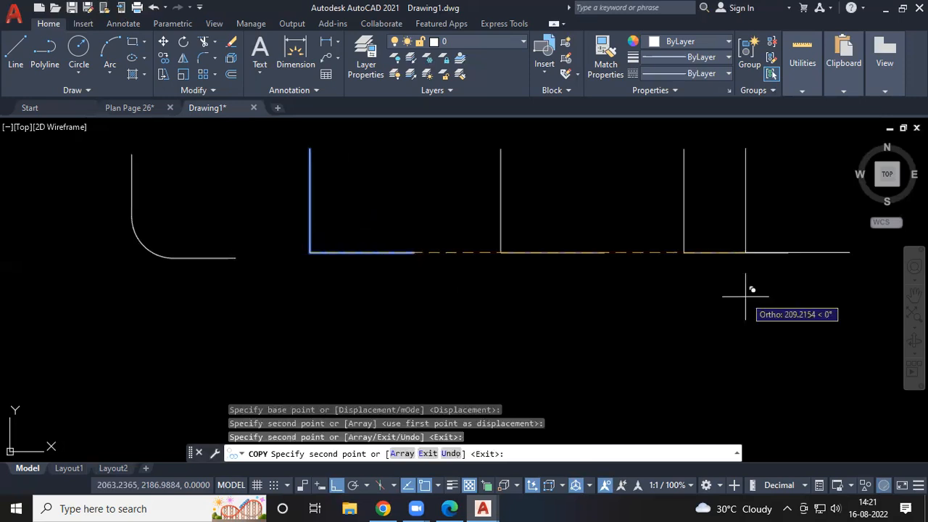
middle_click_drag(745, 296, 507, 307)
left_click(686, 306)
middle_click_drag(925, 314, 629, 319)
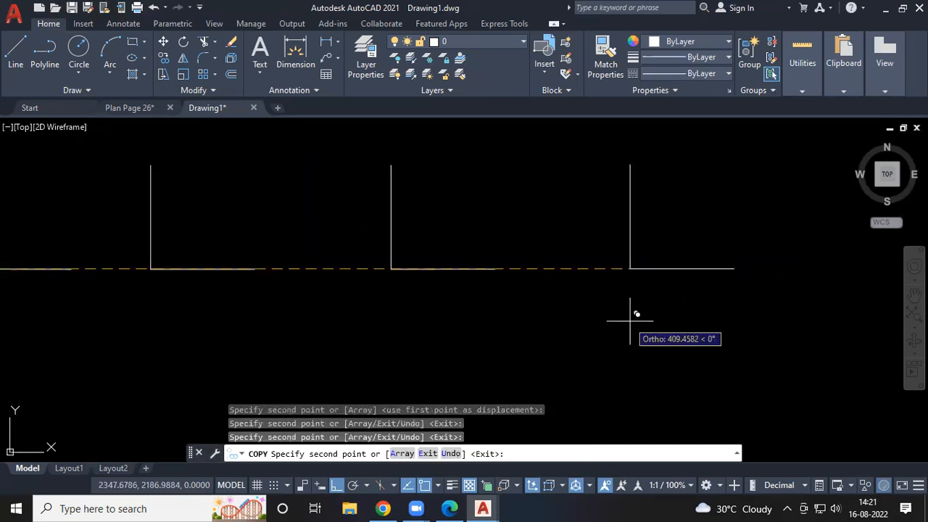
left_click(630, 322)
key("Escape")
Fillet the corner of the original L shape at the start of the row, keeping the radius of 20.
scroll(895, 353, "down", 2)
middle_click_drag(364, 294, 370, 294)
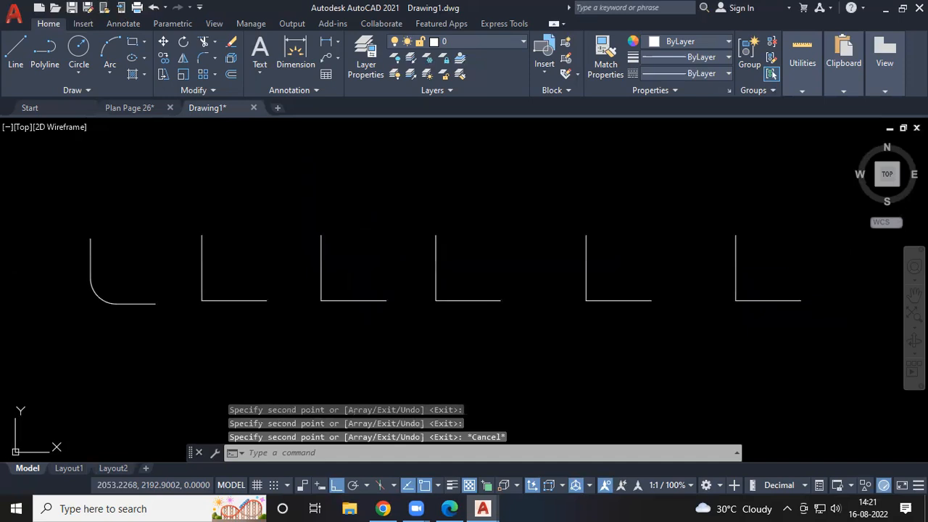
scroll(313, 292, "up", 2)
type("F")
key("Return")
type("r")
key("Return")
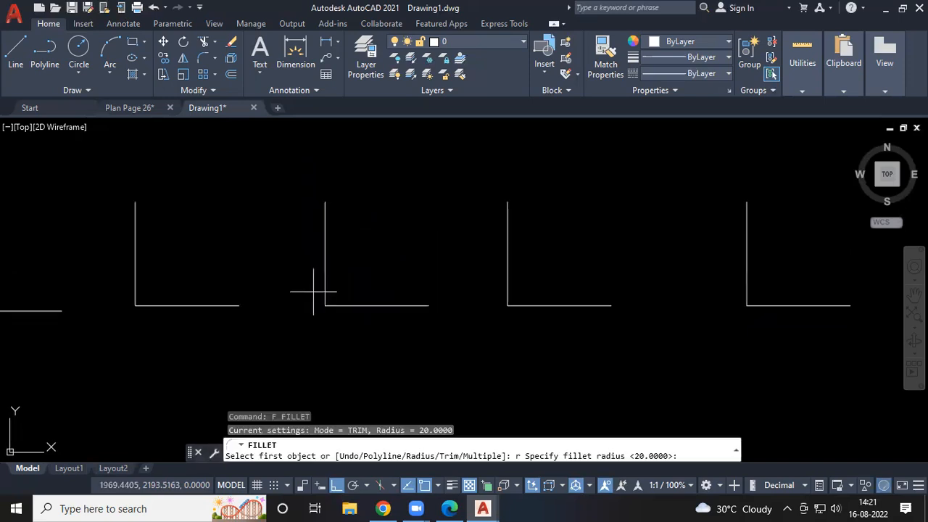
key("Return")
left_click(182, 305)
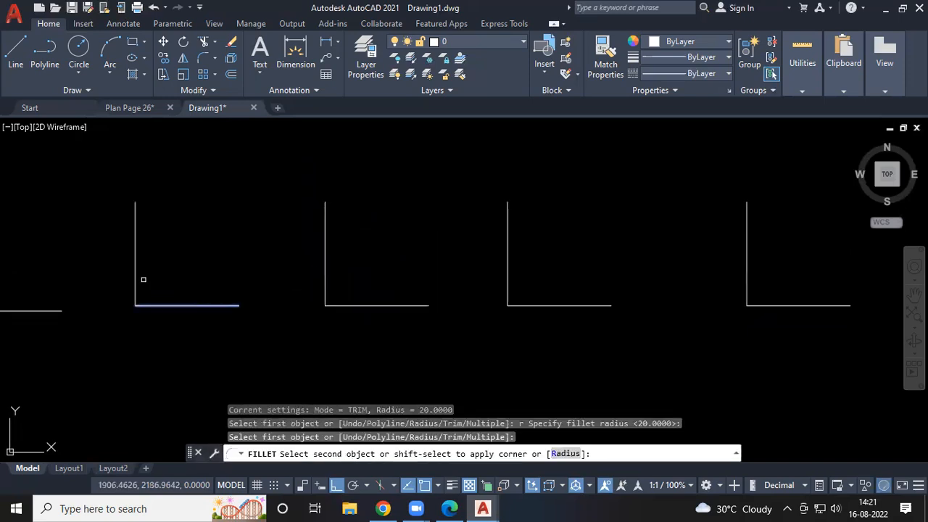
left_click(136, 280)
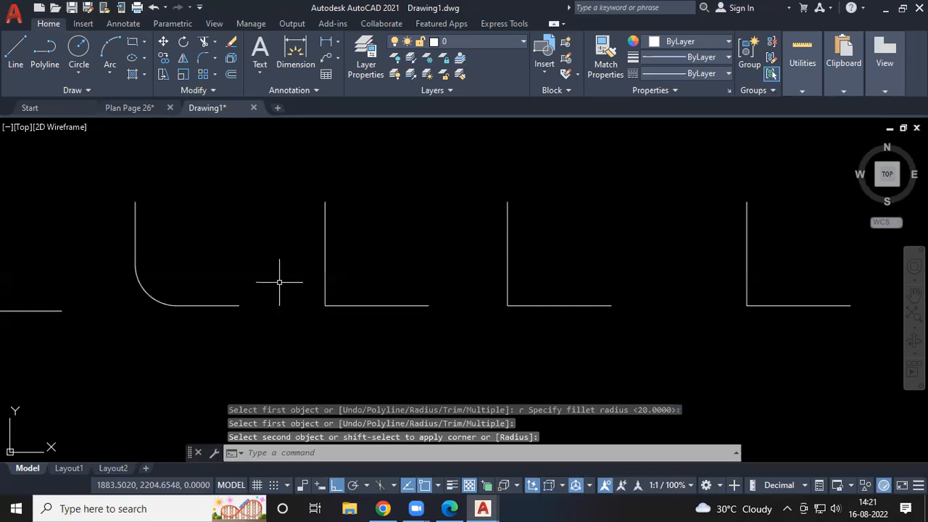
Fillet the corners of the first two unrounded L shapes in the row with the Multiple option, keeping the radius of 20.
type("f")
key("Return")
type("r")
key("Return")
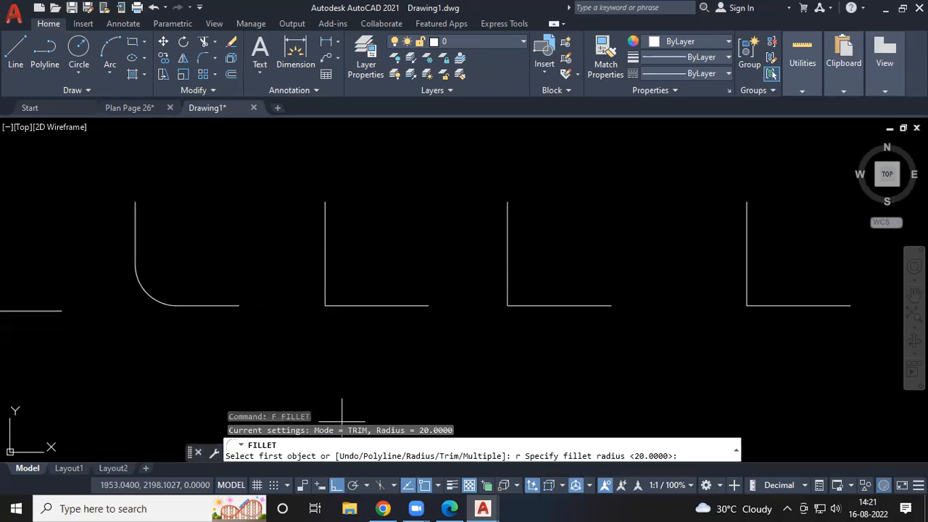
key("Return")
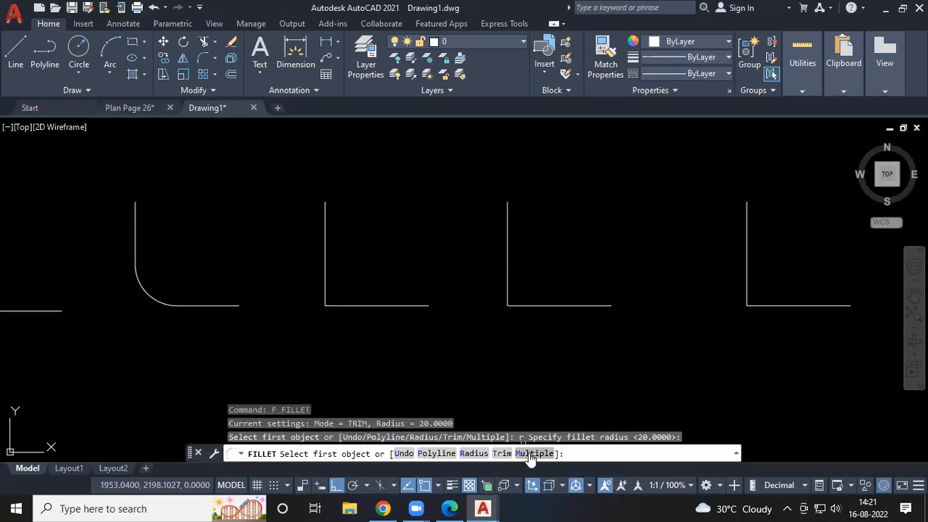
left_click(533, 453)
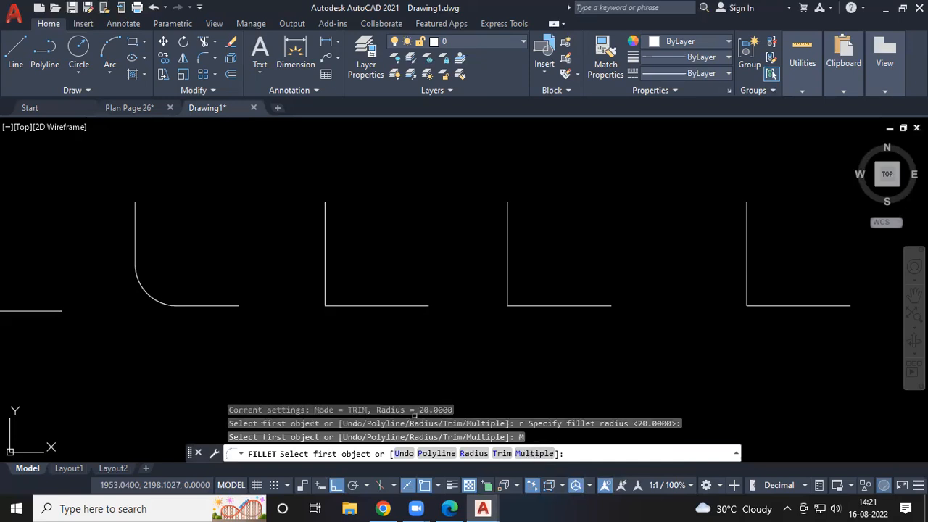
left_click(351, 305)
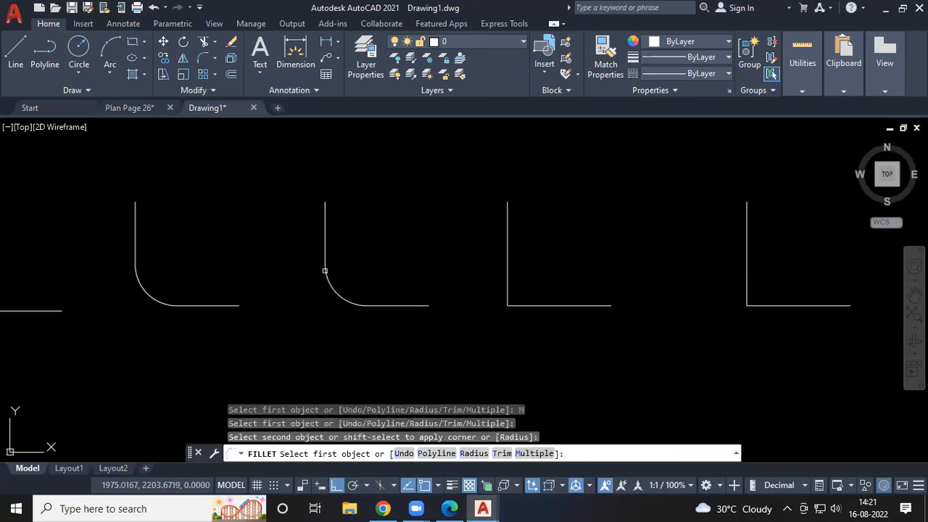
left_click(538, 305)
left_click(508, 268)
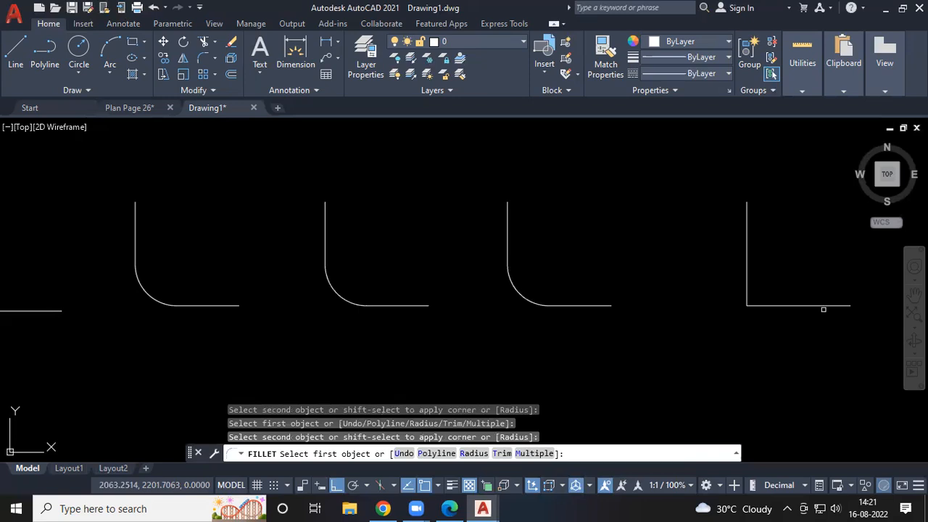
Fillet the corners of the last two L shapes in the row within the same multiple fillet operation, and end the command.
left_click(822, 309)
left_click(747, 279)
middle_click_drag(601, 343, 363, 333)
left_click(774, 297)
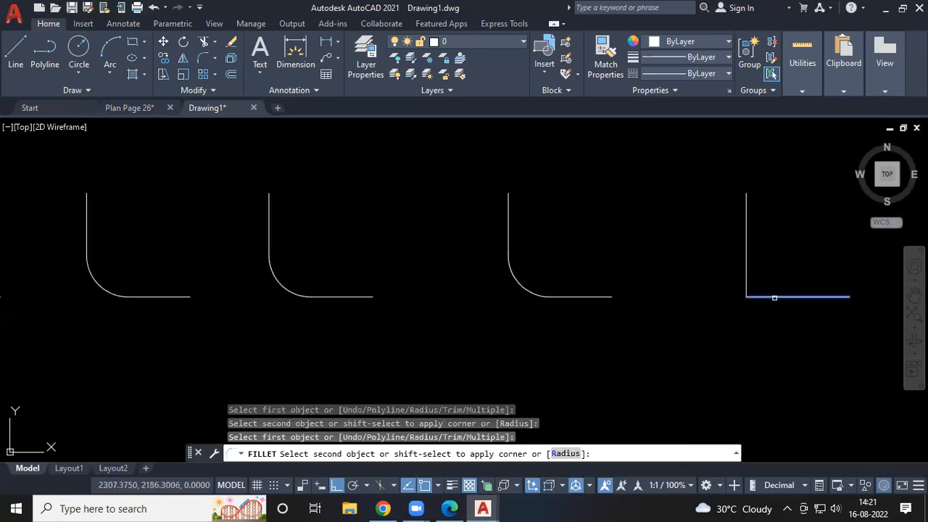
left_click(748, 279)
key("Escape")
scroll(608, 282, "down", 2)
mouse_move(565, 365)
middle_mouse_down()
mouse_move(581, 311)
mouse_move(599, 321)
middle_mouse_up()
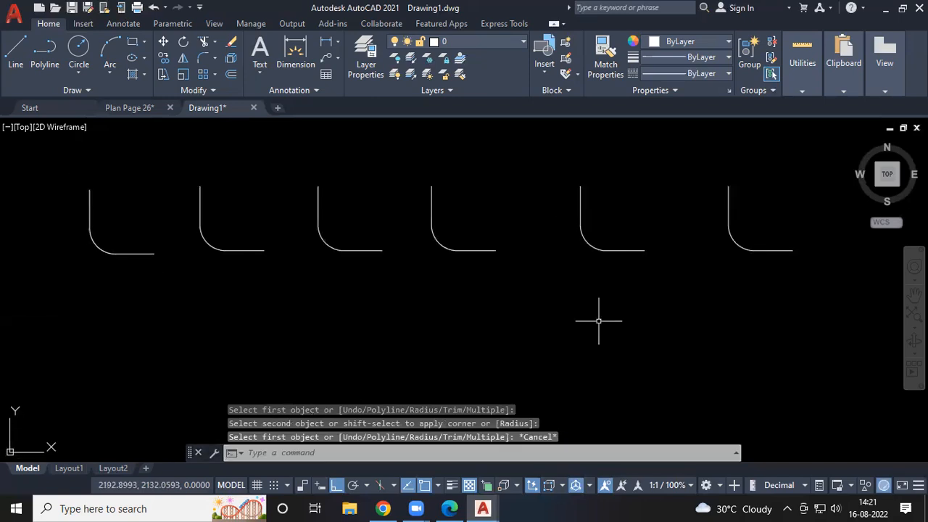
Draw an open stepped polyline of nine alternating vertical and horizontal segments below the row of filleted L shapes.
middle_click_drag(498, 337, 488, 276)
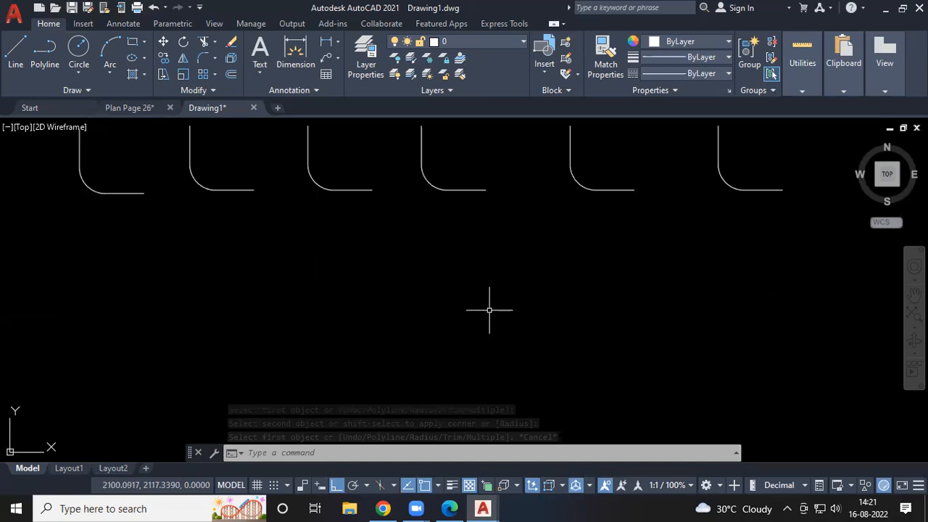
middle_click_drag(469, 318, 457, 287)
type("pl")
key("Return")
left_click(178, 350)
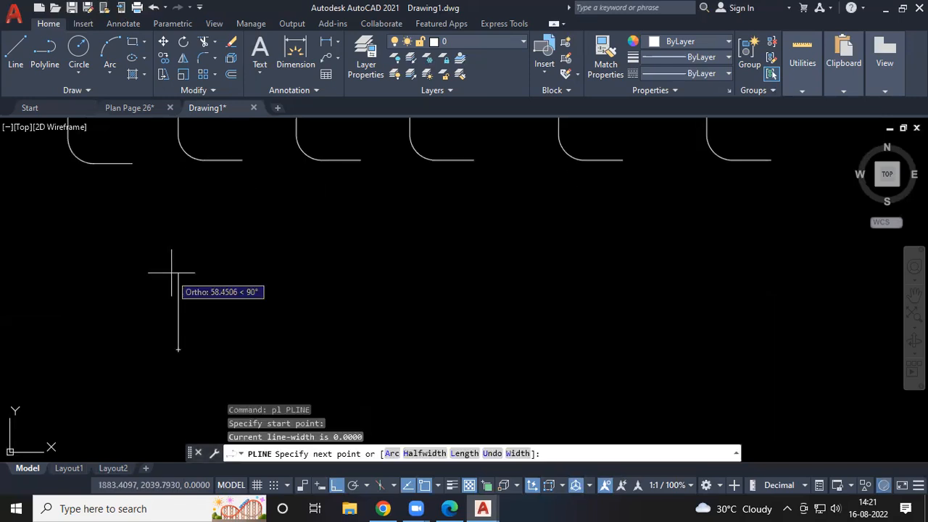
left_click(181, 252)
left_click(355, 251)
left_click(355, 353)
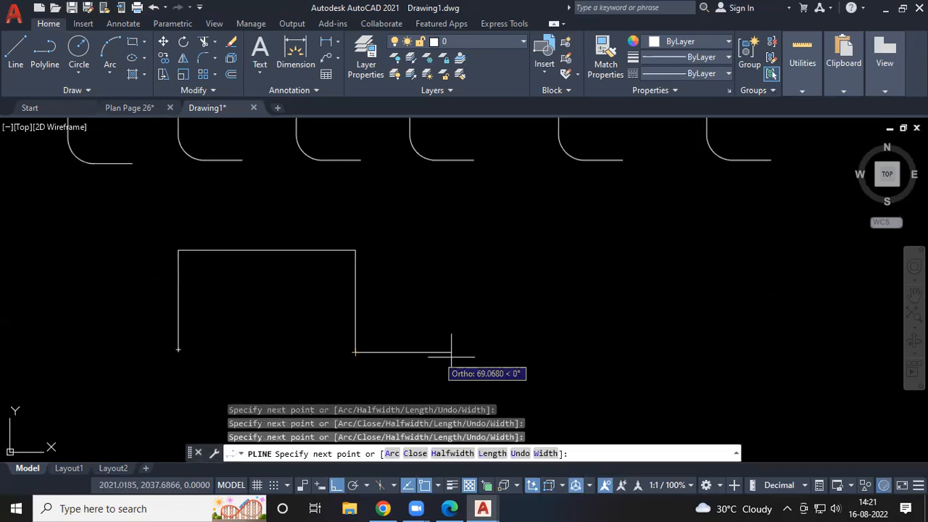
left_click(520, 352)
left_click(520, 261)
left_click(670, 261)
left_click(670, 373)
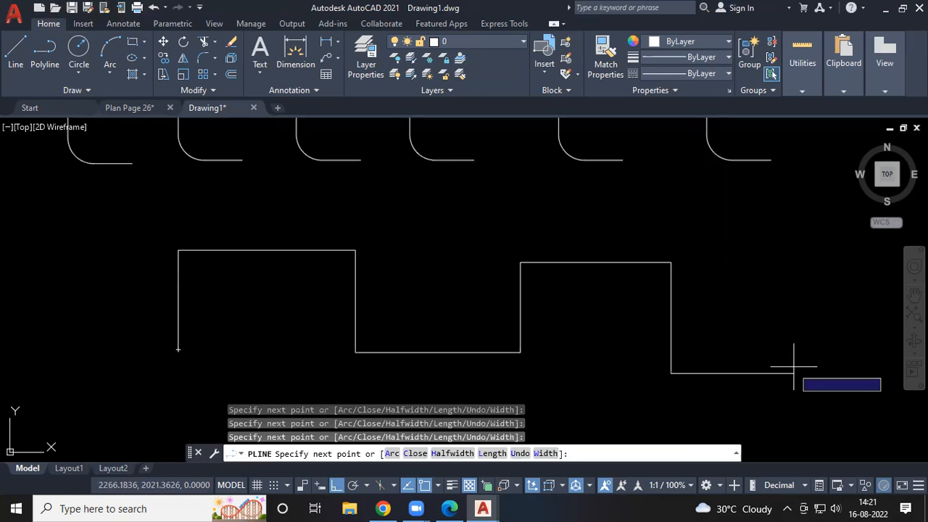
left_click(796, 368)
left_click(799, 268)
key("Return")
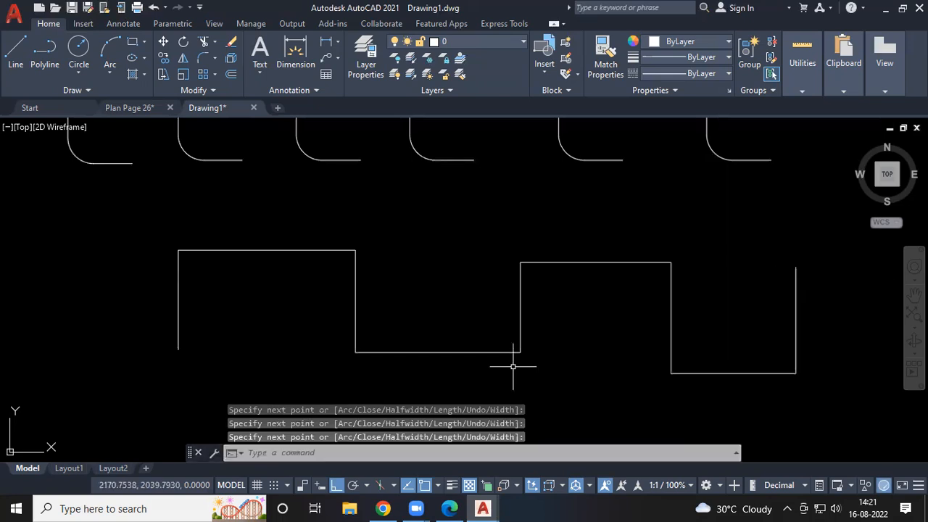
middle_click_drag(513, 366, 427, 357)
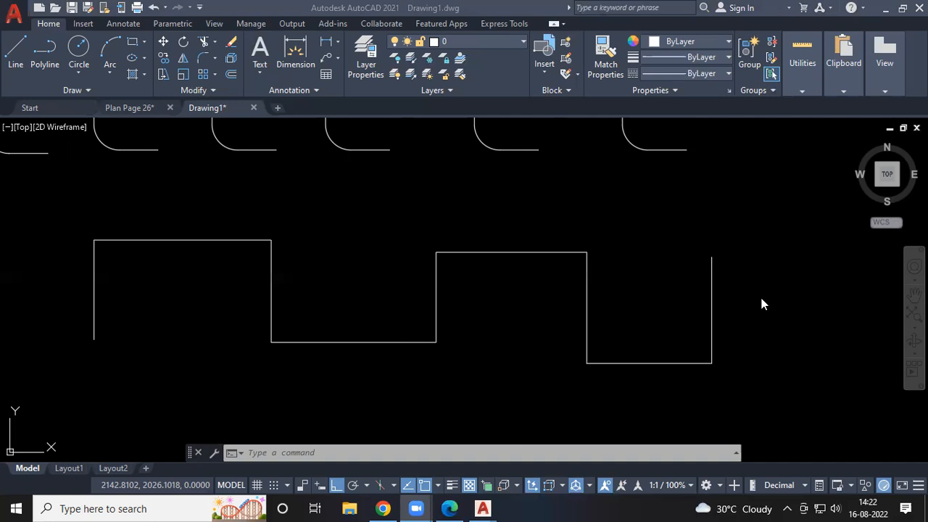
left_click(450, 508)
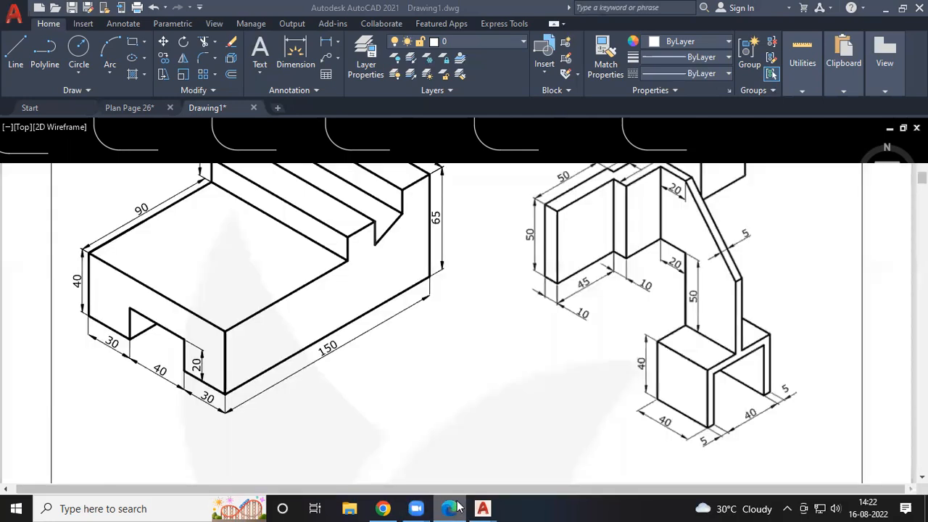
left_click(457, 505)
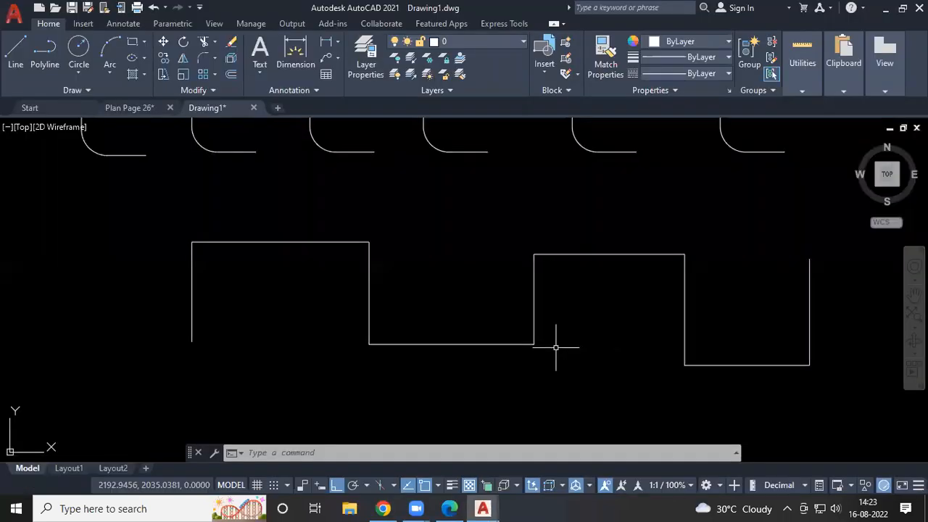
middle_click_drag(556, 353, 494, 346)
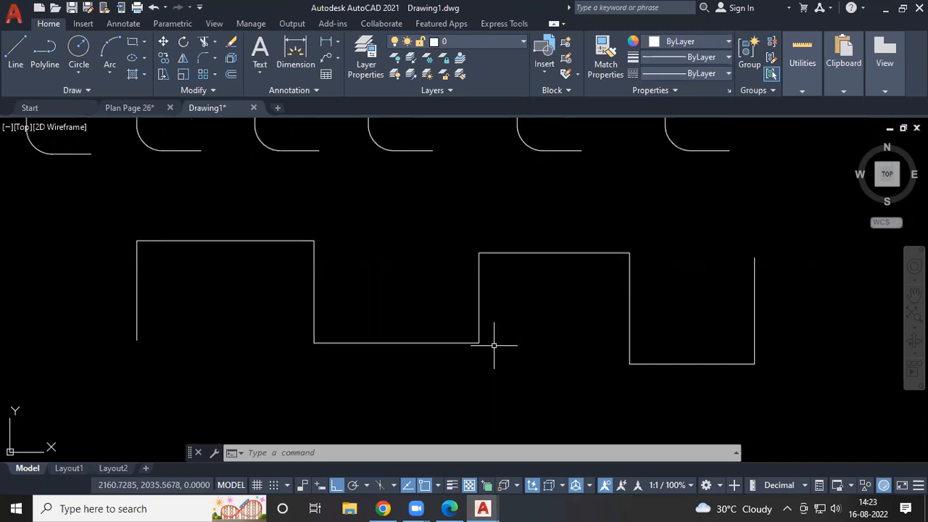
Try filleting only the first upper corner of the stepped polyline with a radius of 30, and undo it.
type("f")
key("Return")
type("r")
key("Return")
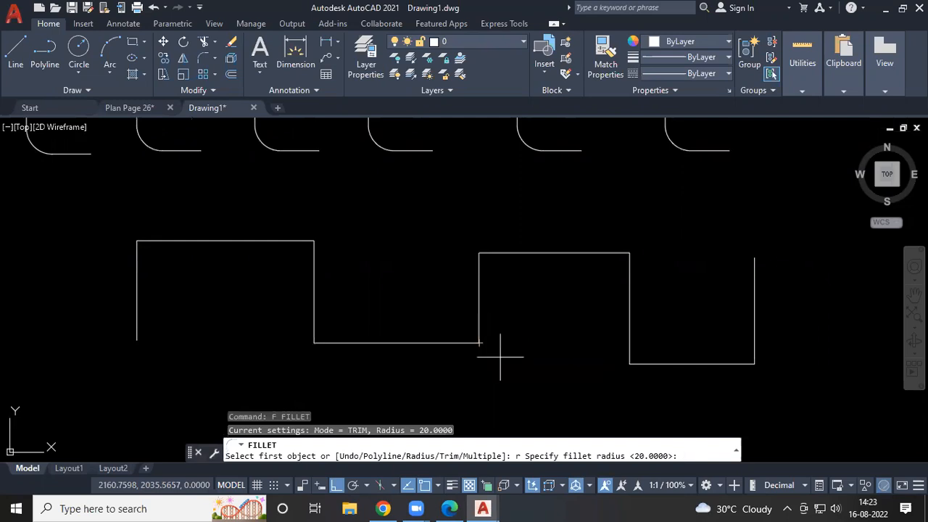
type("30")
key("Return")
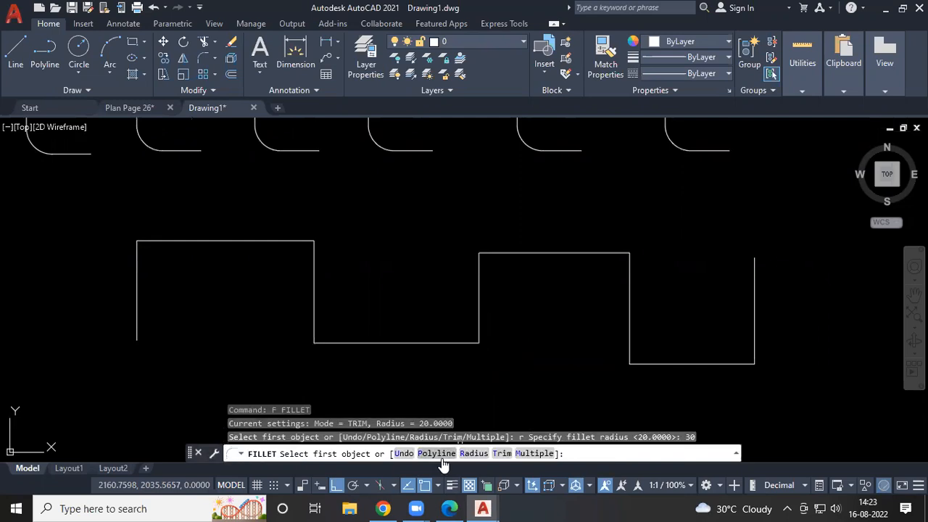
key("ctrl")
key("ctrl")
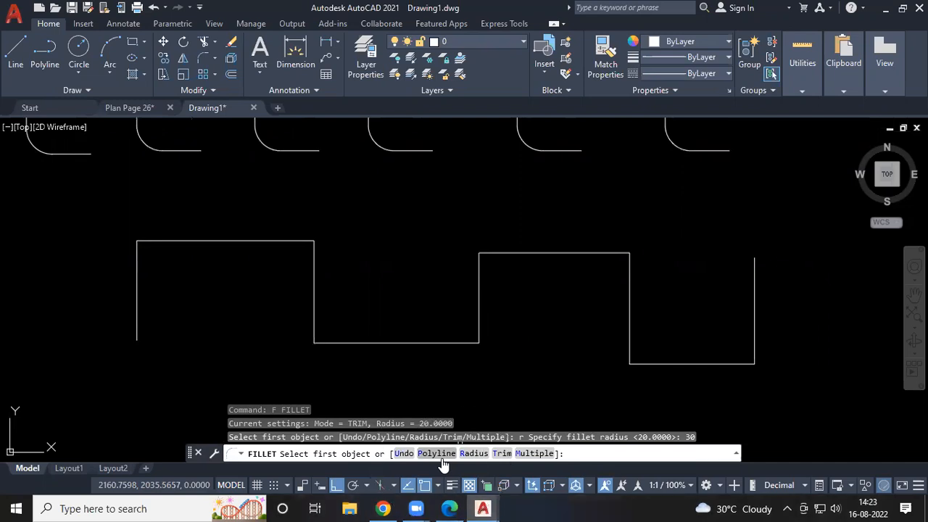
left_click(138, 270)
left_click(174, 241)
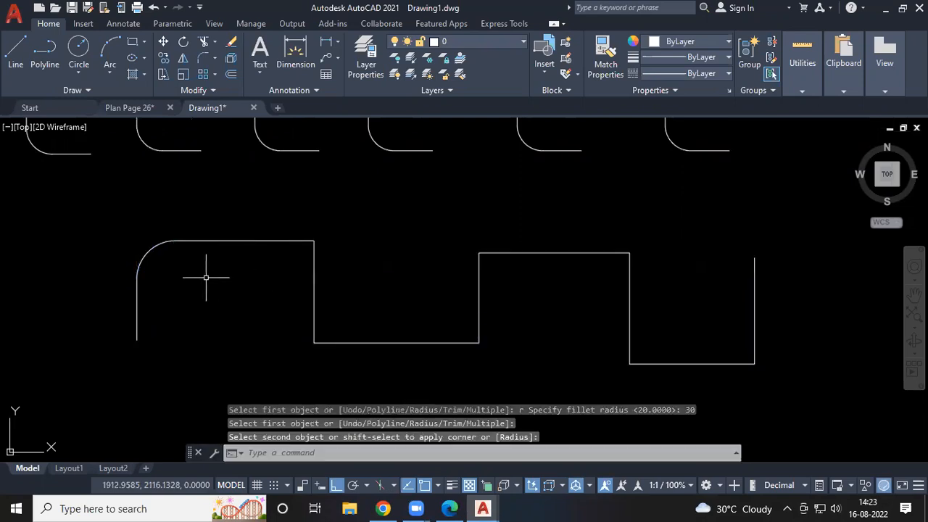
key("ctrl+z")
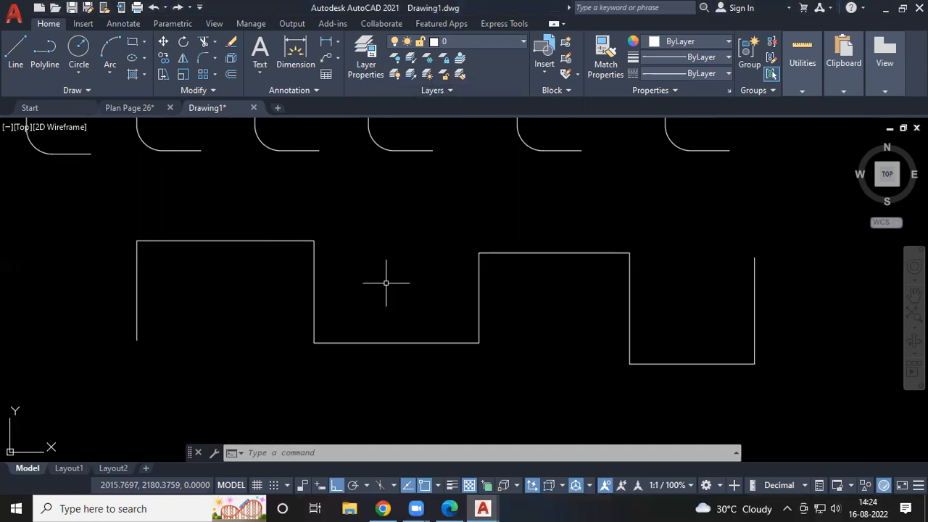
Fillet all corners of the stepped polyline at once with the Fillet command's Polyline option, keeping the radius of 20.
type("f")
key("Return")
type("r")
key("Return")
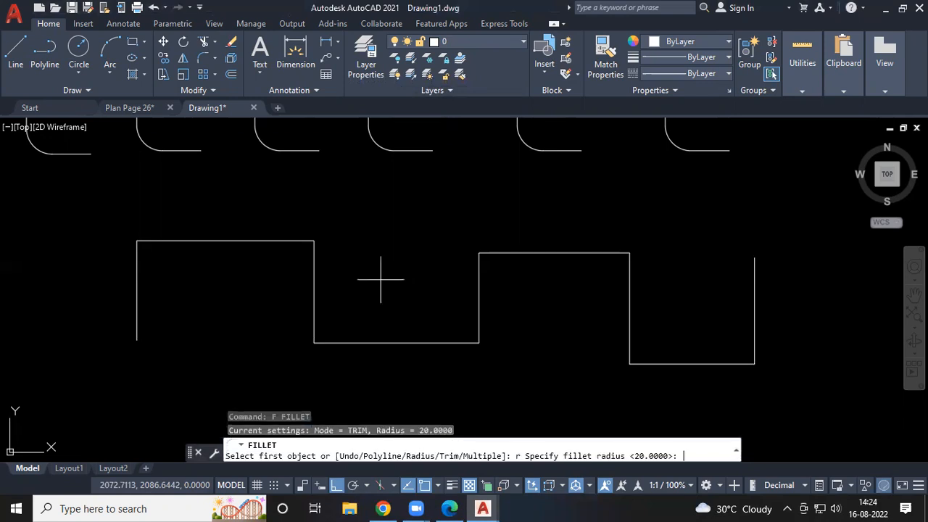
key("Return")
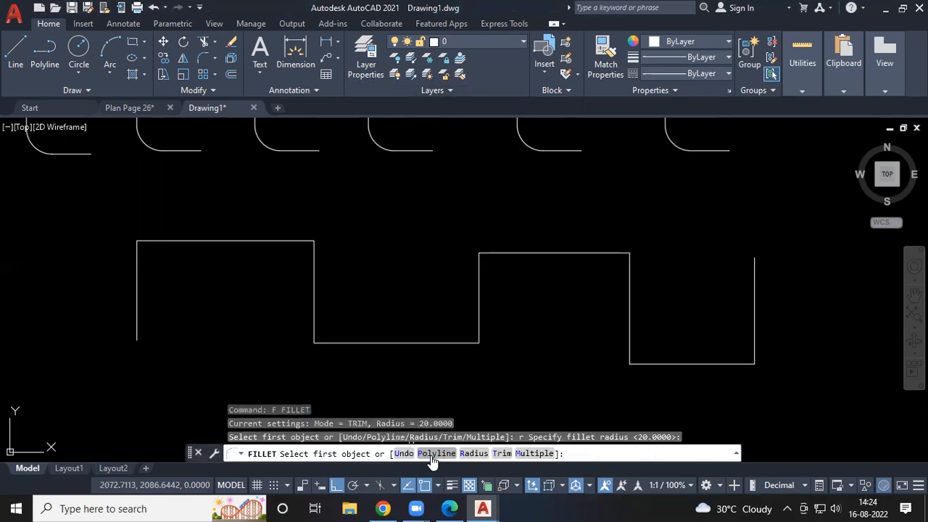
left_click(433, 455)
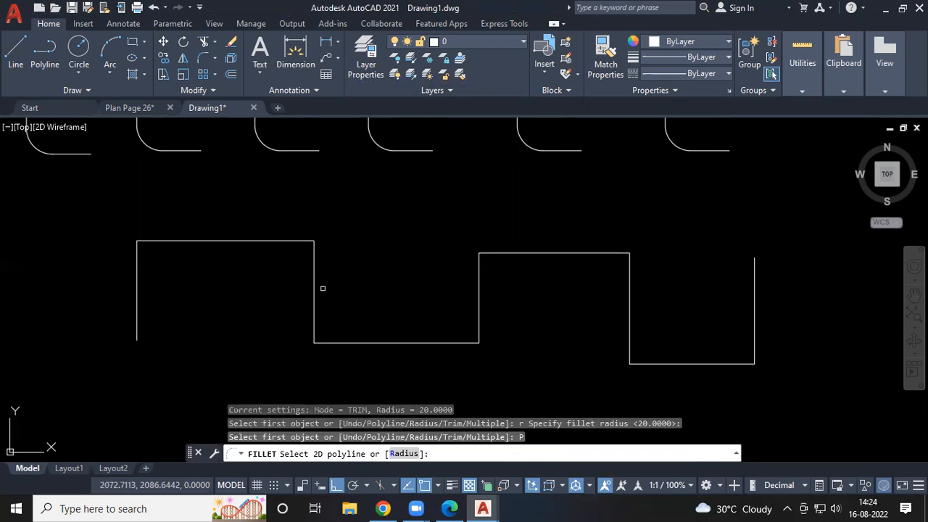
left_click(316, 297)
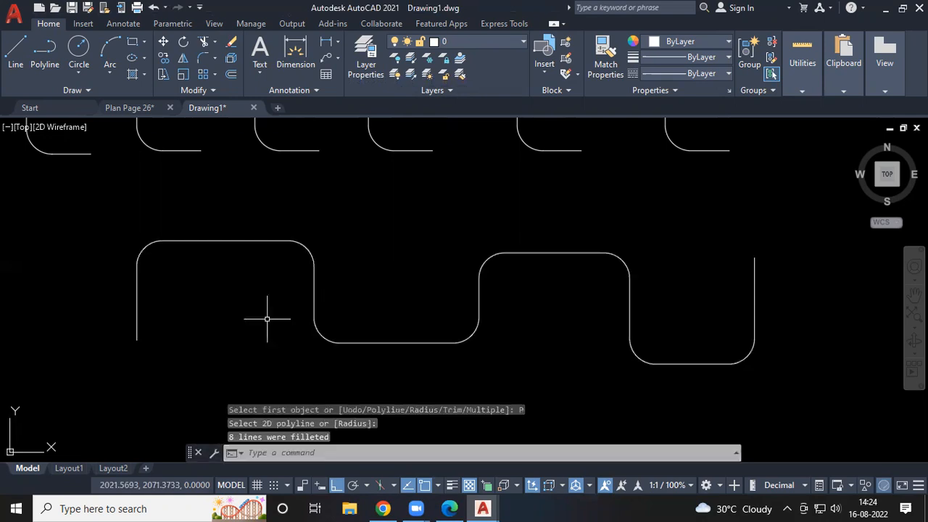
middle_click_drag(266, 319, 263, 309)
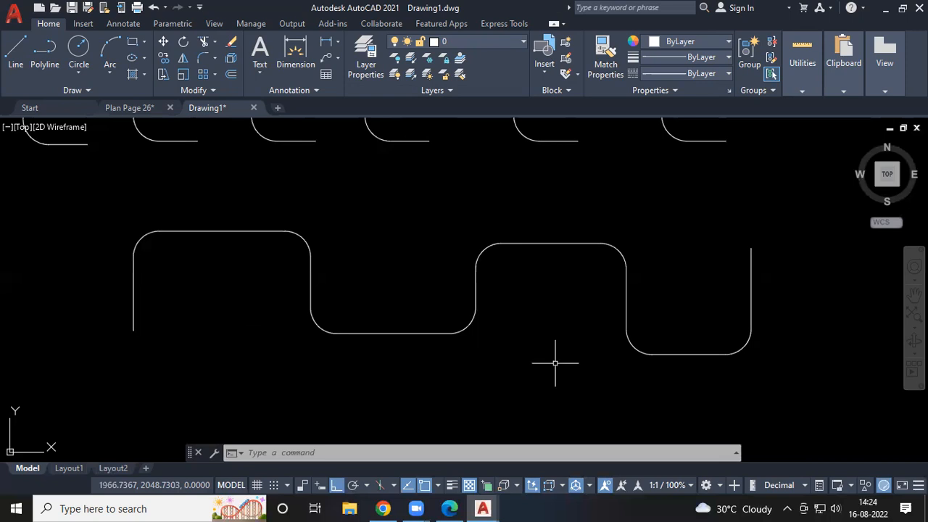
Draw a new L shape below the filleted polyline with a 50-unit vertical line and a 50-unit horizontal line.
middle_click_drag(513, 300, 537, 284)
scroll(538, 285, "down", 2)
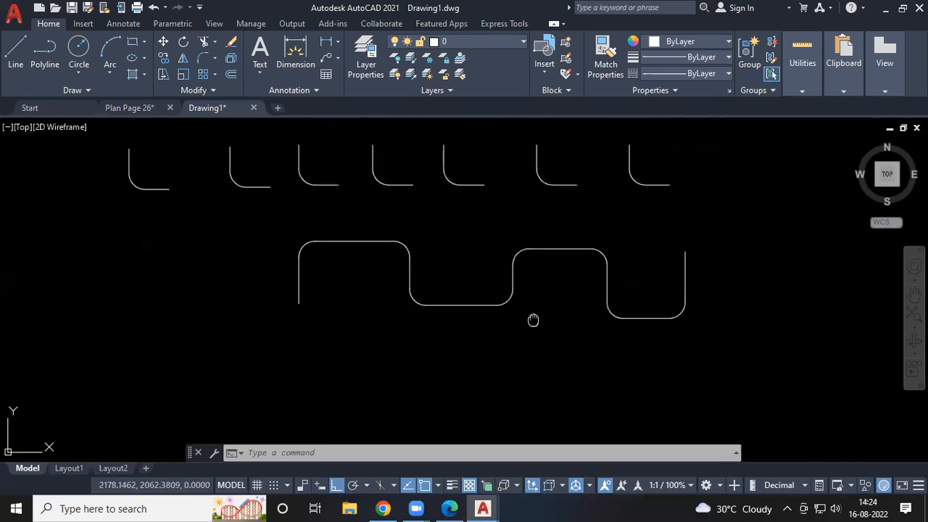
middle_click_drag(533, 320, 449, 299)
scroll(450, 298, "up", 2)
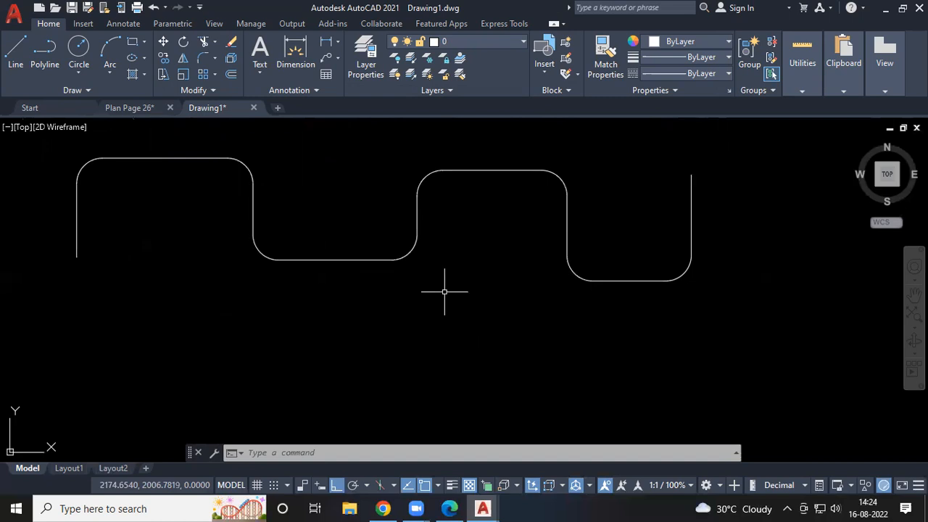
type("l")
key("Return")
mouse_move(444, 261)
middle_mouse_down()
mouse_move(448, 272)
mouse_move(493, 129)
middle_mouse_up()
left_click(193, 223)
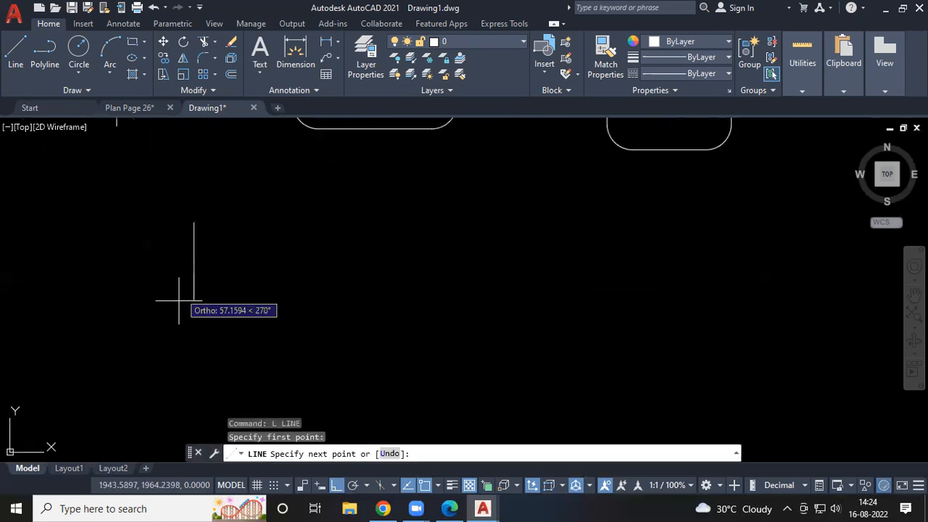
type("50")
key("Return")
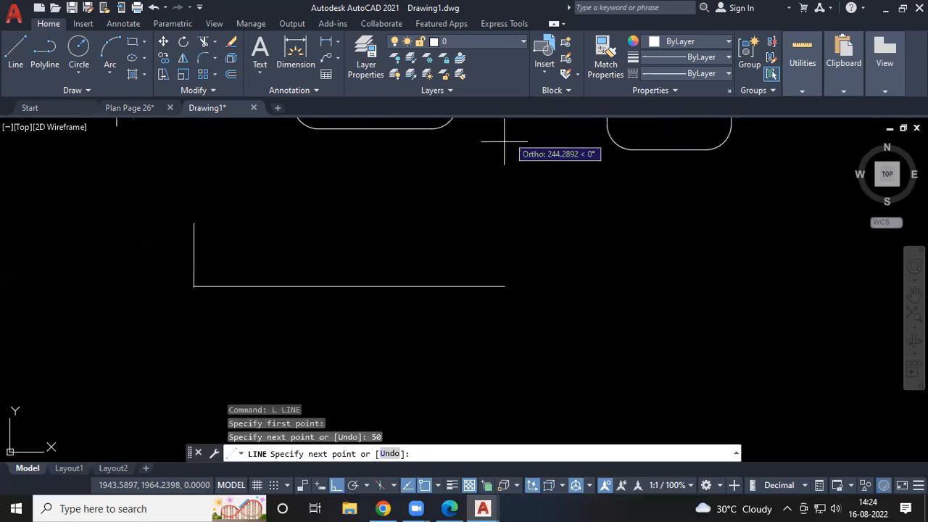
type("50")
key("Return")
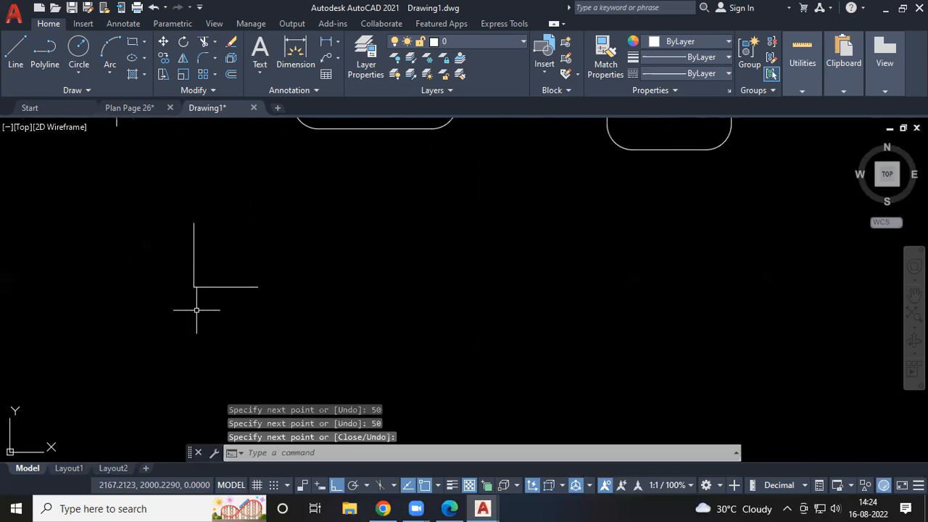
scroll(196, 310, "up", 4)
middle_click_drag(287, 292, 234, 248)
left_click(234, 248)
left_click(138, 358)
type("c")
key("Return")
left_click(162, 315)
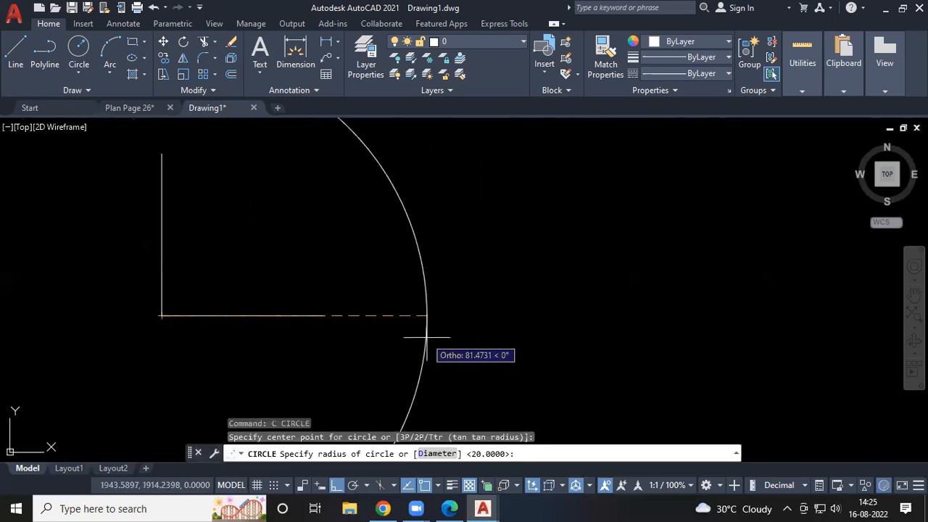
key("Escape")
key("Escape")
key("Escape")
Copy the new L shape three times in a horizontal row, using its corner as the base point.
left_click(205, 290)
left_click(132, 344)
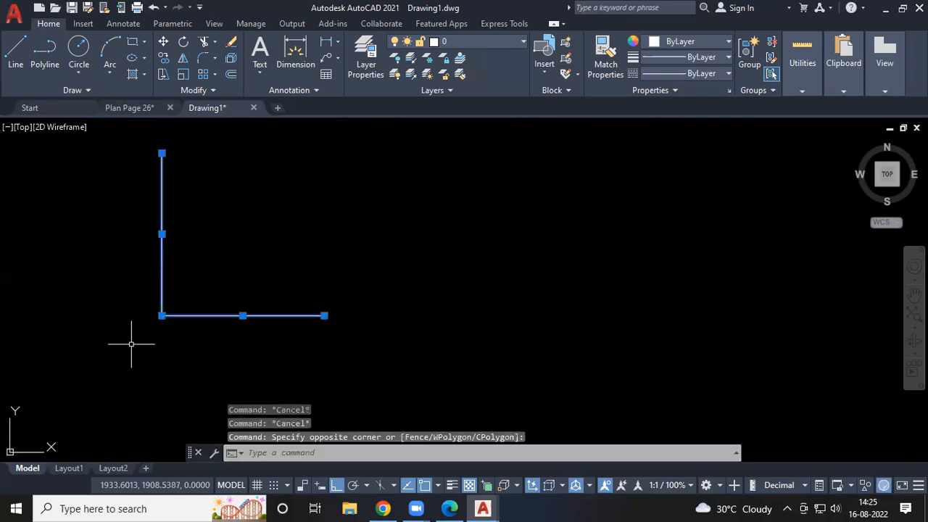
type("co")
key("Return")
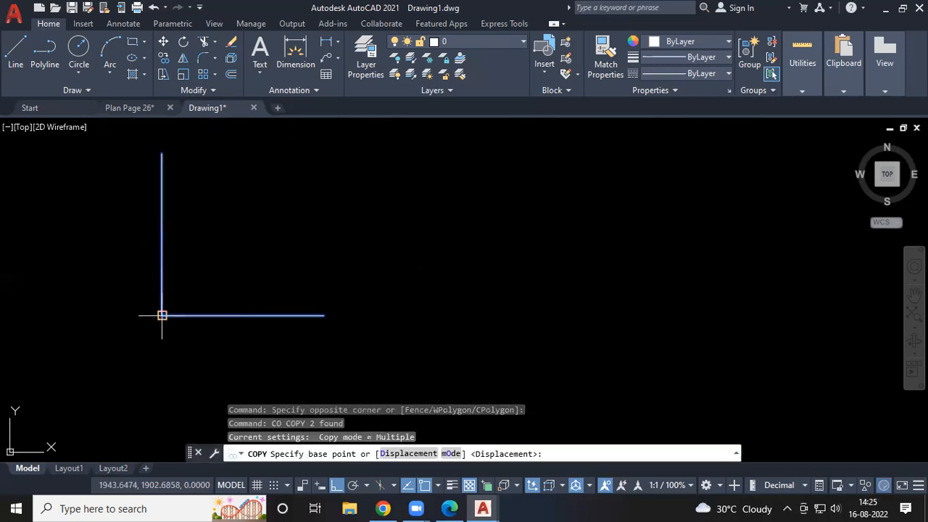
left_click(161, 315)
left_click(502, 316)
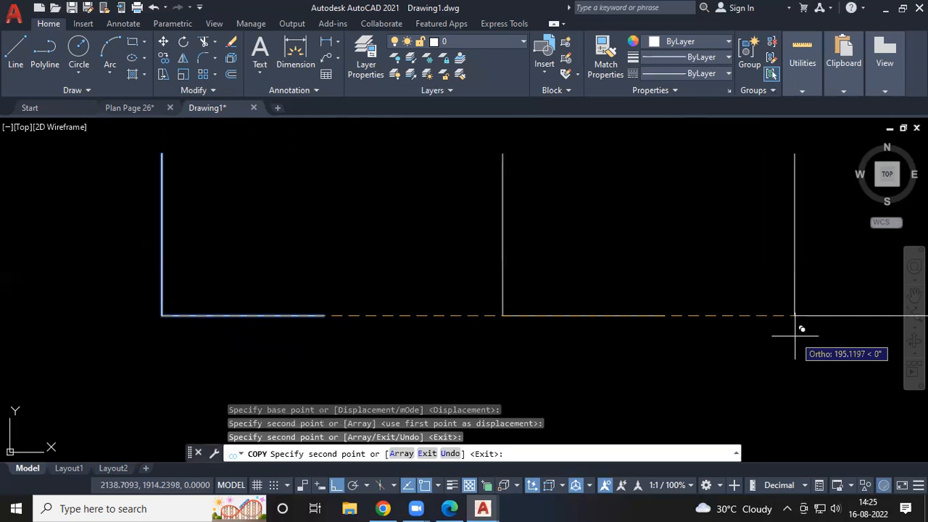
left_click(795, 336)
scroll(738, 344, "down", 4)
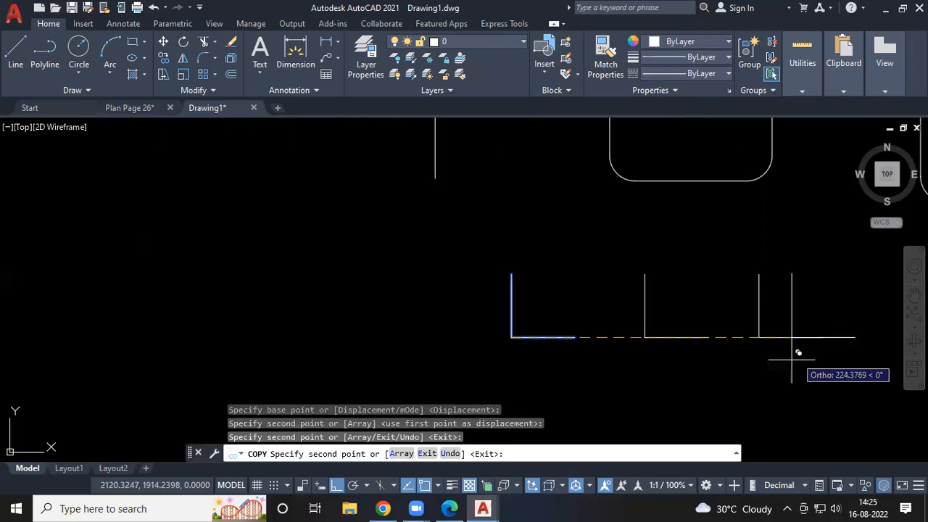
middle_click_drag(791, 358, 611, 357)
scroll(406, 311, "up", 4)
key("Escape")
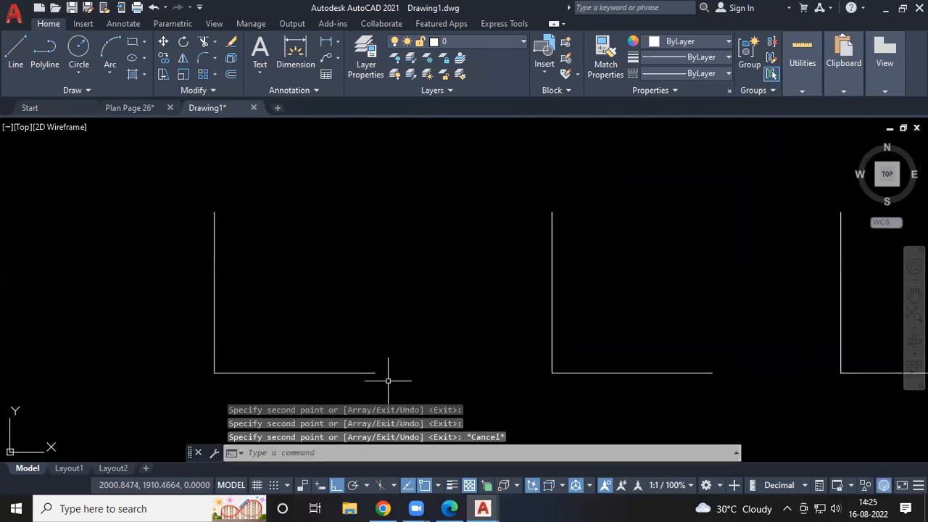
Fillet the corner of the first L shape in the new row, keeping the radius of 20.
type("f")
key("Return")
type("r")
key("Return")
key("Return")
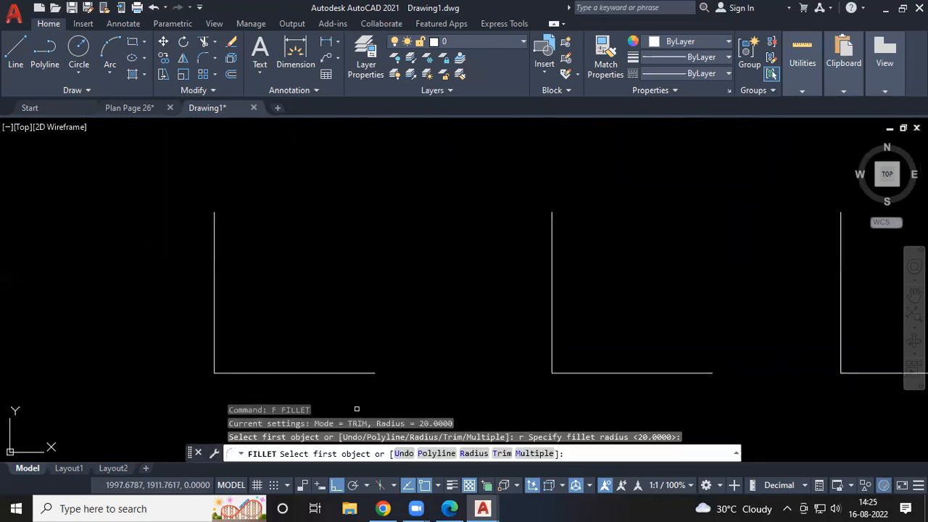
left_click(294, 373)
left_click(215, 333)
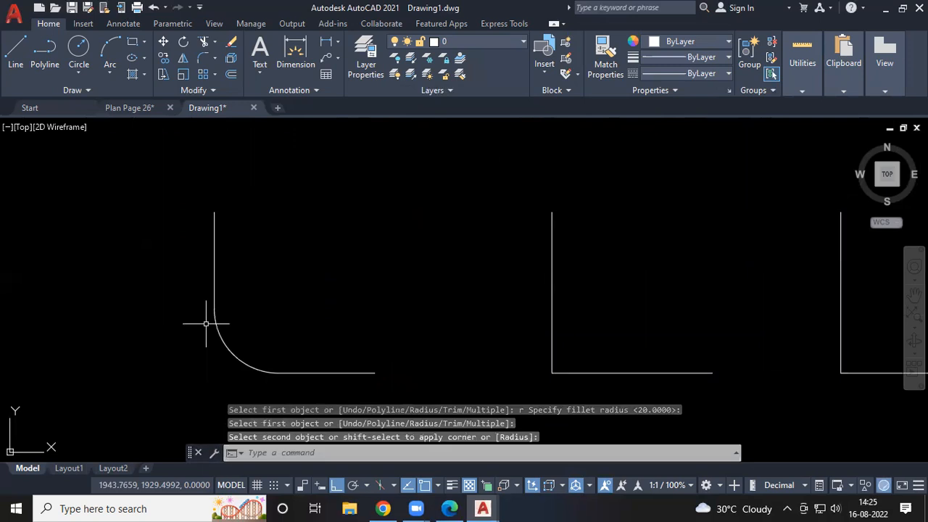
middle_click_drag(396, 371, 322, 324)
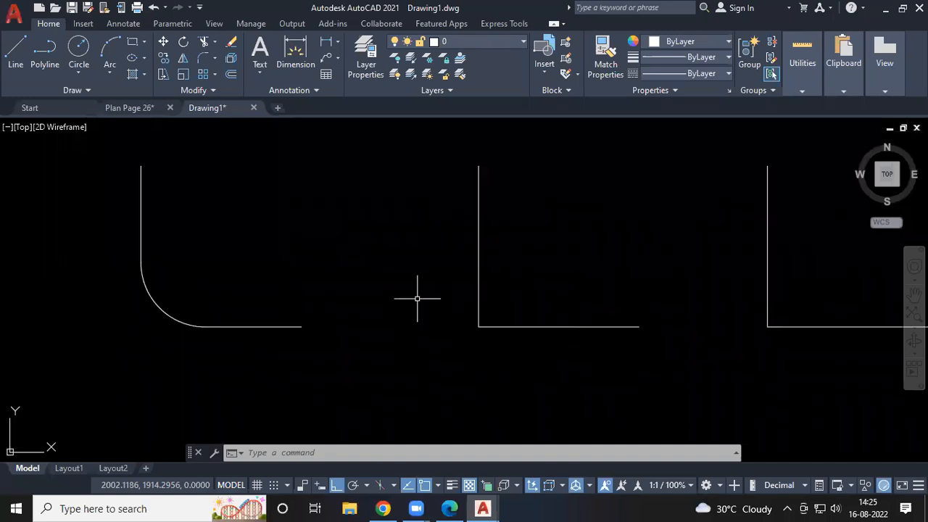
Fillet the second L shape's corner with the radius of 20 in No trim mode, so the original lines are kept.
type("f")
key("Return")
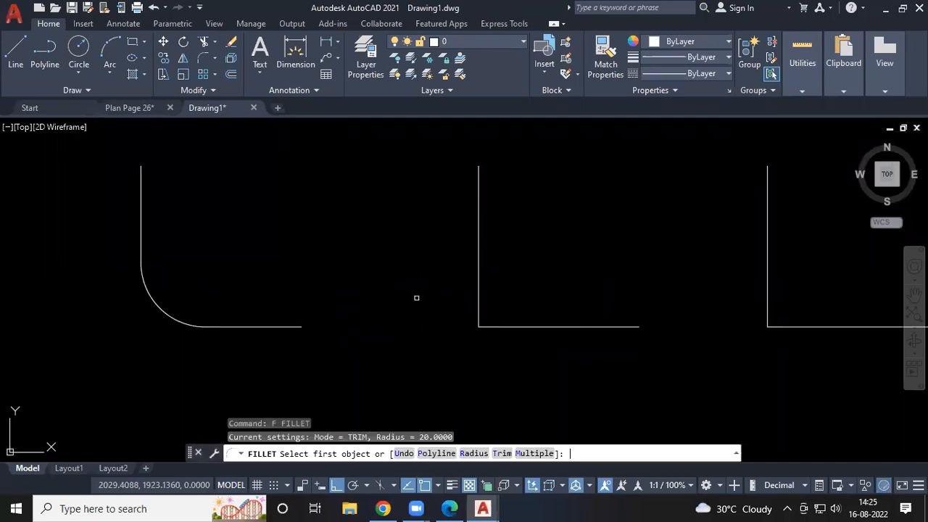
type("r")
key("Return")
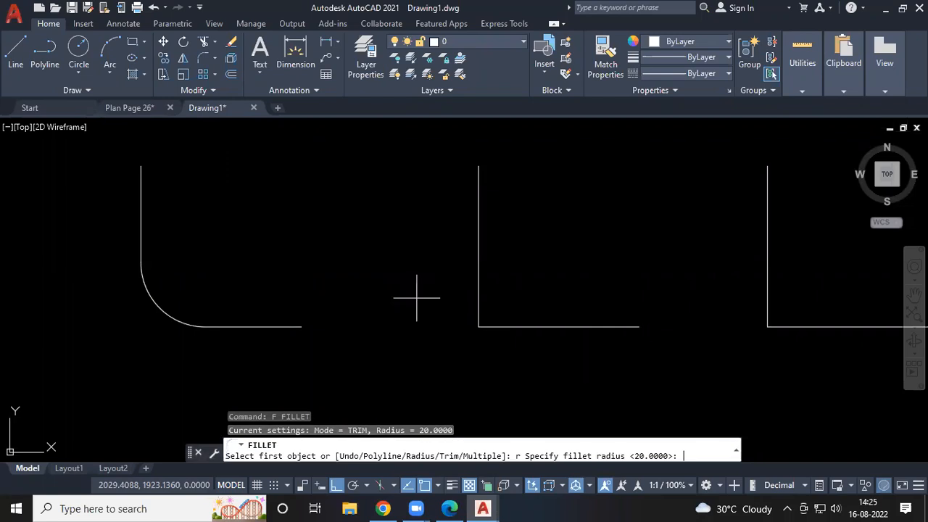
key("Return")
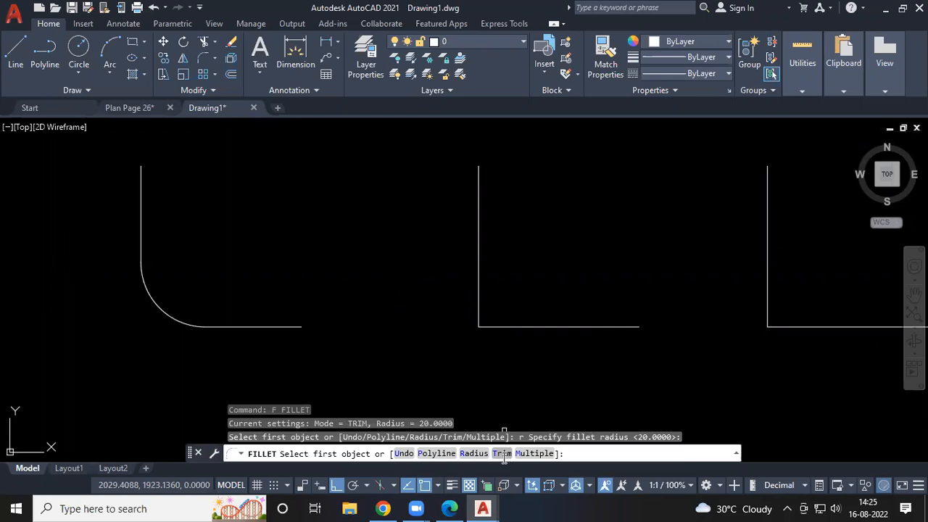
left_click(502, 453)
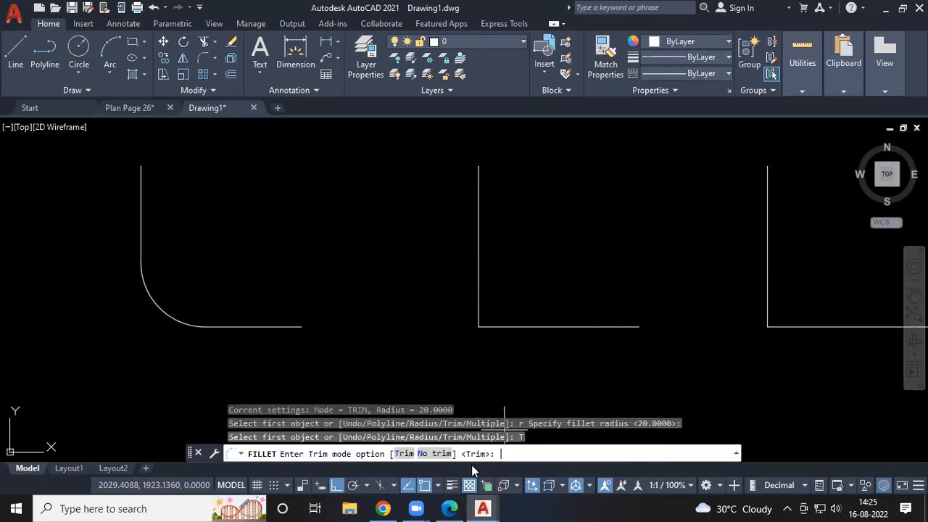
left_click(433, 453)
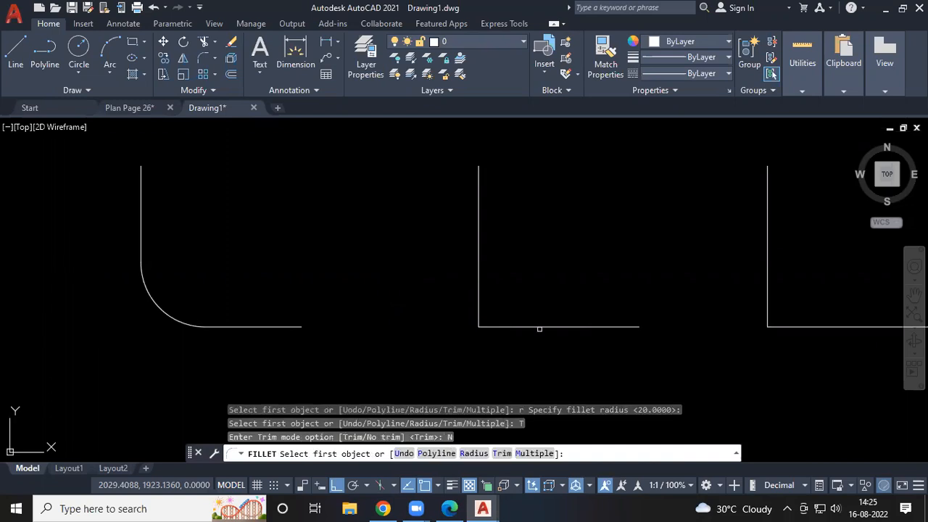
left_click(539, 328)
left_click(479, 301)
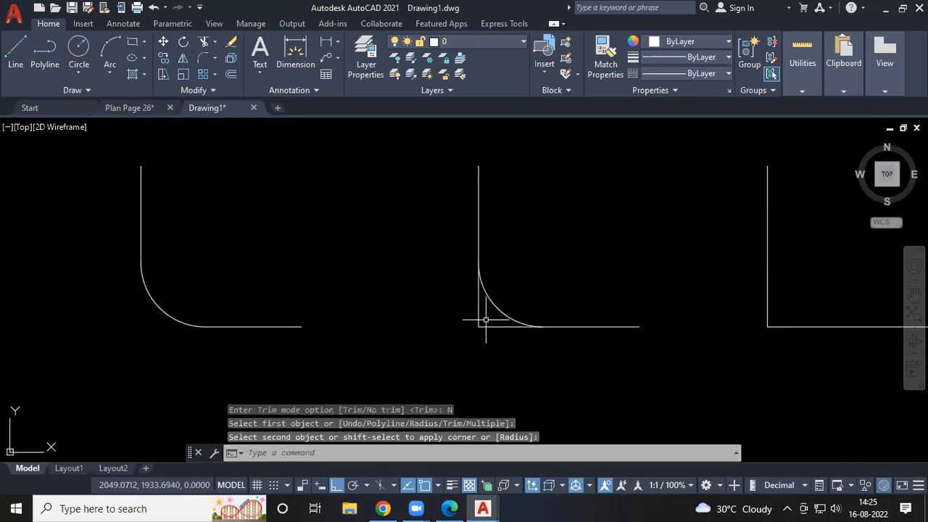
Switch the Fillet command back to Trim mode and fillet the third L shape's corner with the radius of 20.
scroll(489, 328, "down", 5)
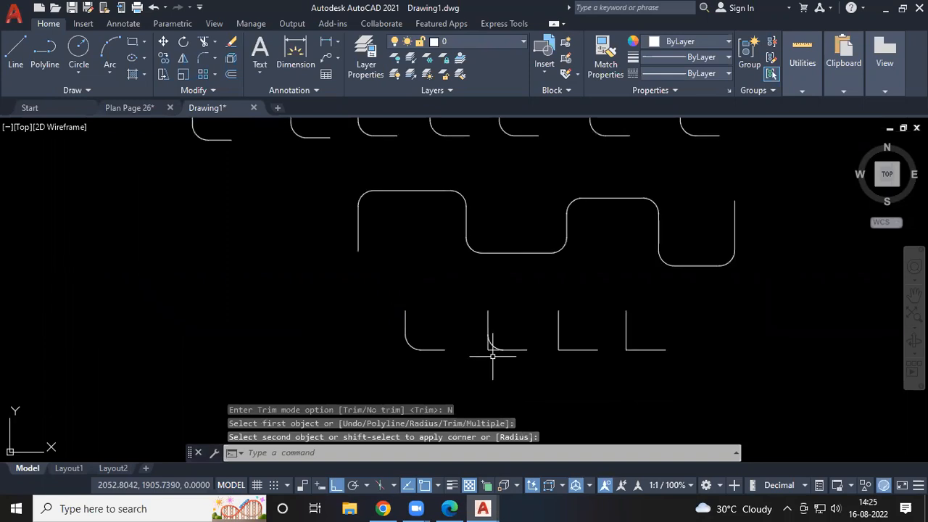
middle_click_drag(492, 356, 309, 330)
scroll(441, 358, "up", 2)
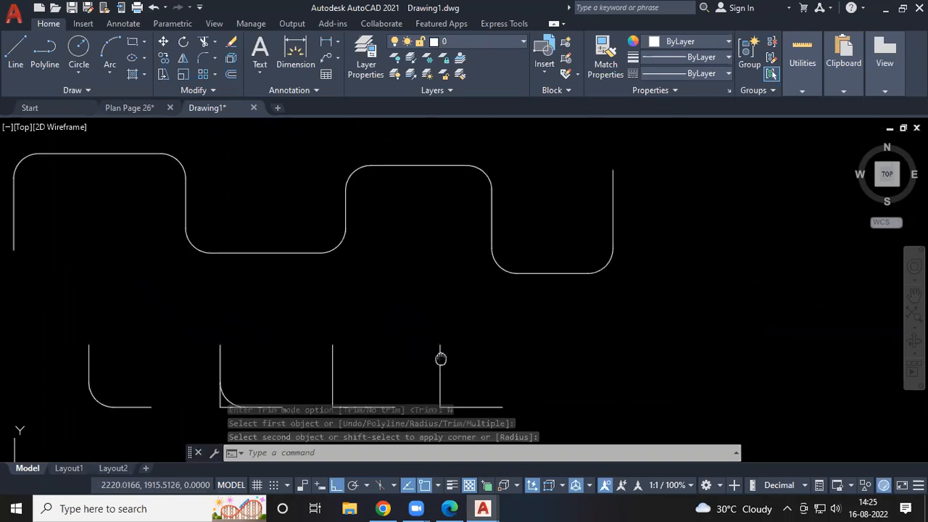
type("f")
key("Return")
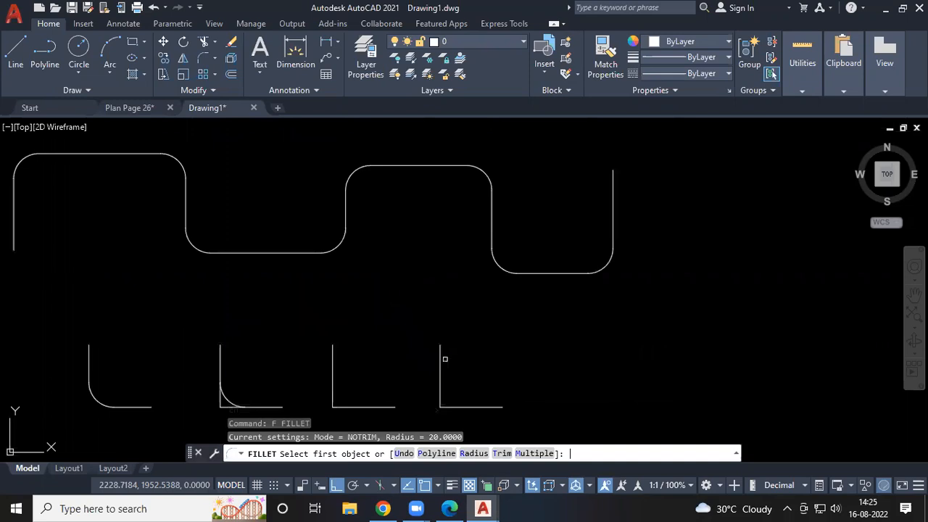
type("r")
key("Return")
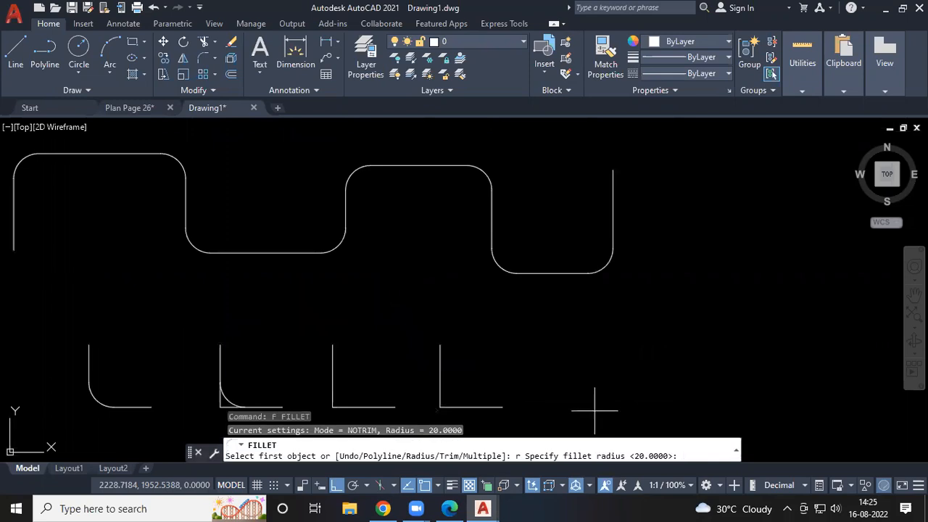
key("Return")
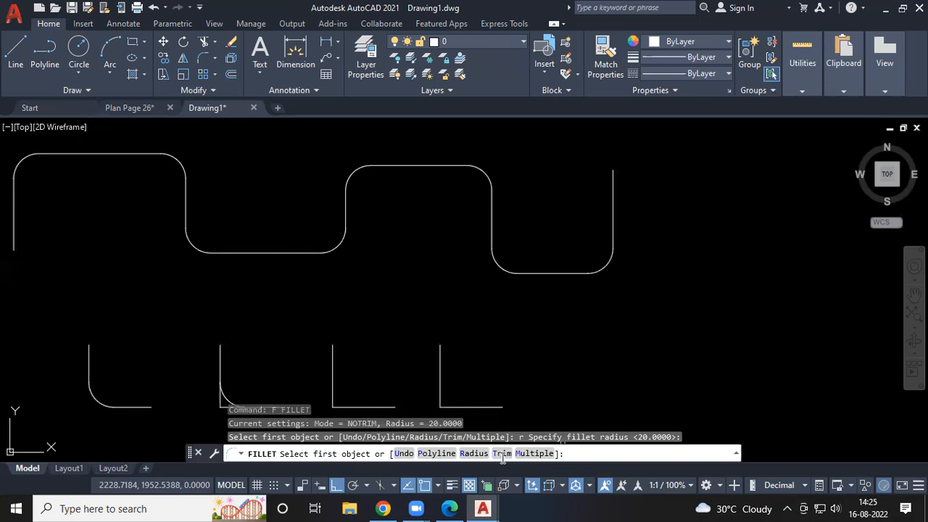
type("T")
key("Return")
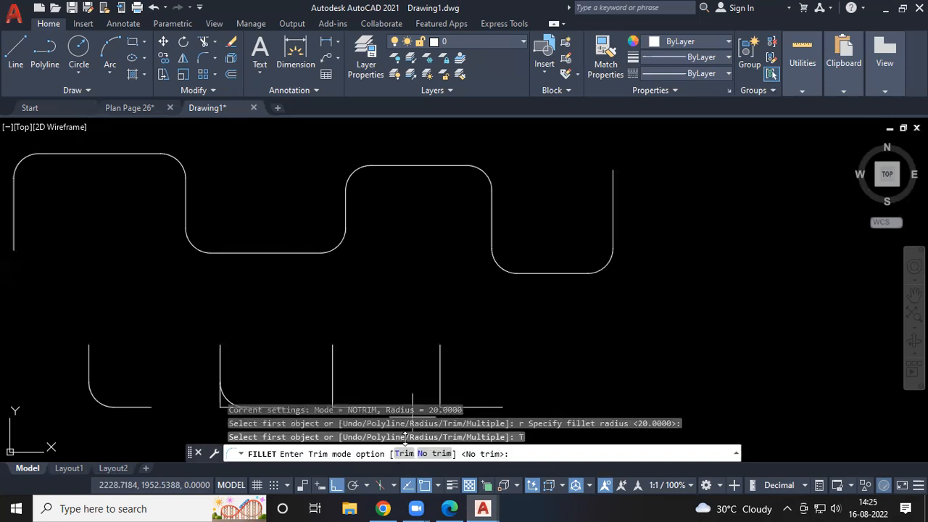
type("T")
key("Return")
middle_click_drag(352, 408, 409, 328)
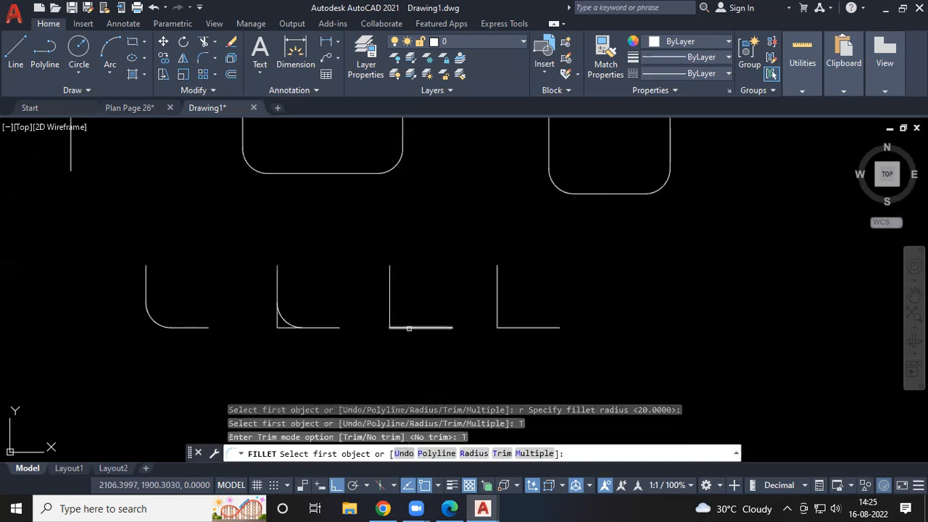
left_click(409, 328)
middle_click_drag(646, 347, 659, 342)
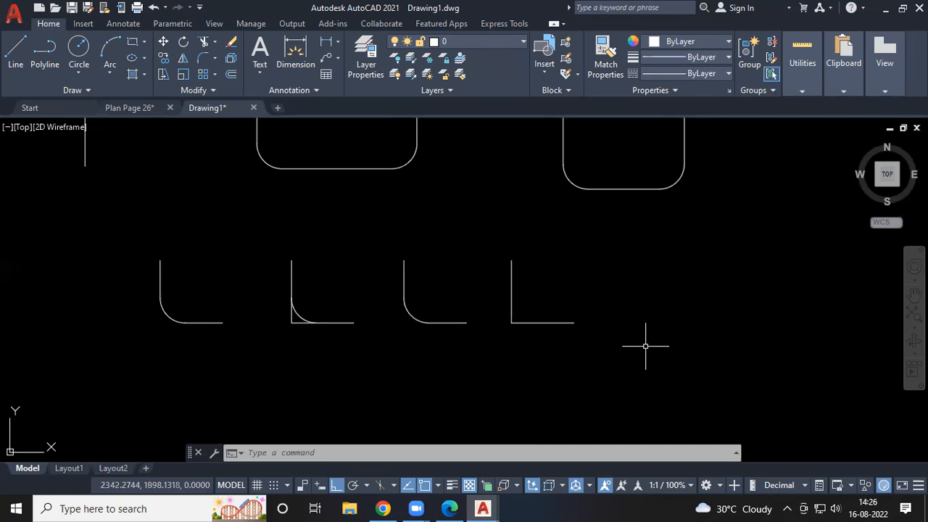
middle_click_drag(645, 346, 673, 326)
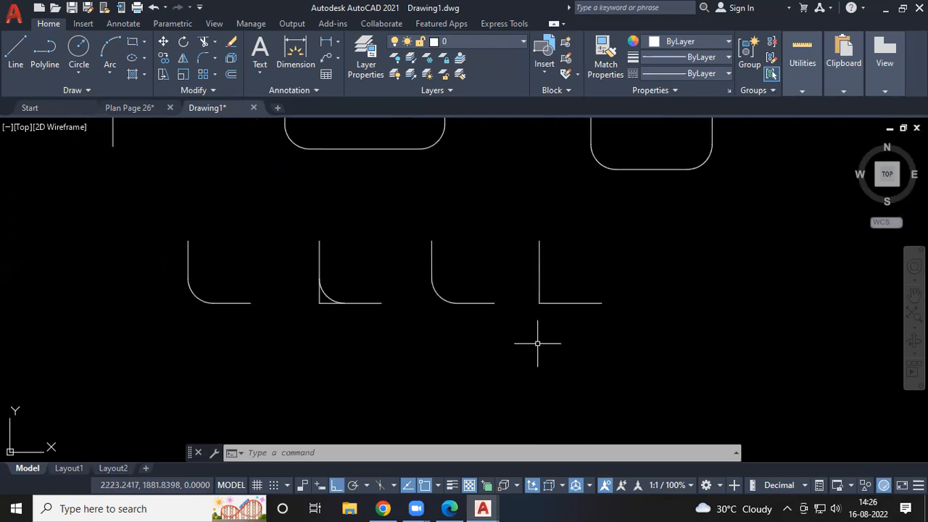
type("f")
key("Return")
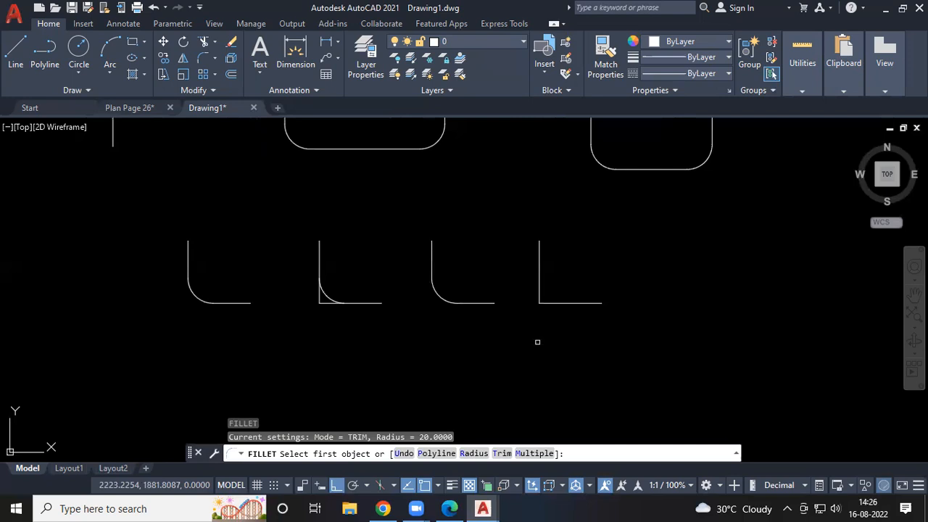
key("Escape")
key("Escape")
key("Escape")
Draw a rectangle in the empty area to the right of the filleted stepped polyline.
middle_click_drag(800, 253, 429, 306)
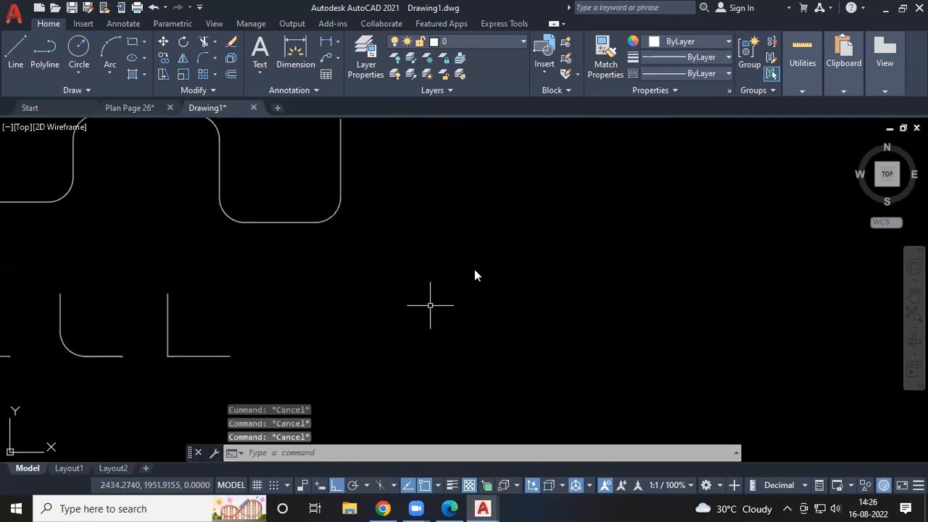
type("rec")
key("Return")
left_click(458, 186)
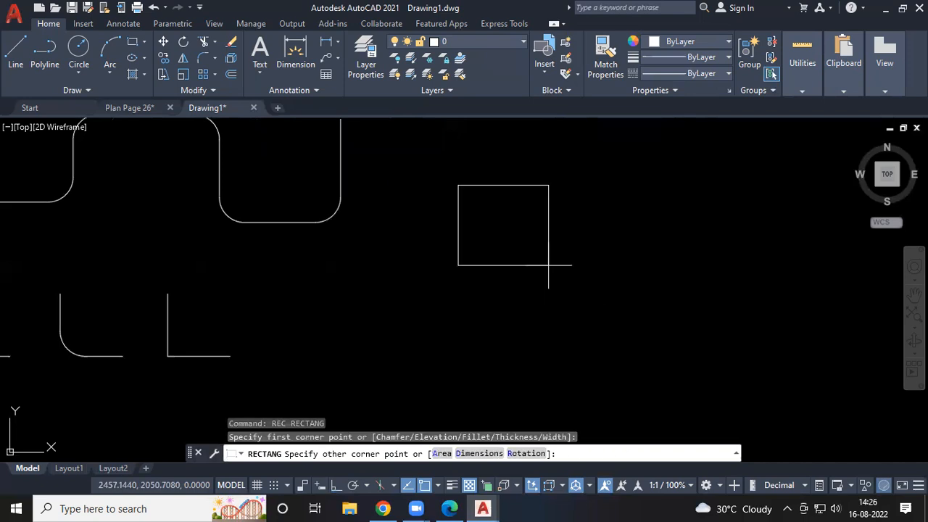
left_click(646, 341)
middle_click_drag(667, 305, 535, 299)
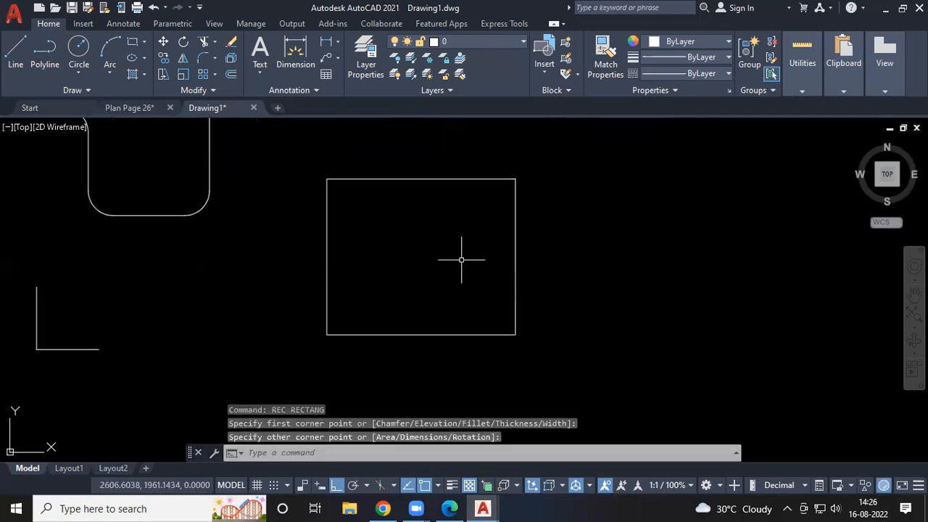
Fillet all four corners of the rectangle at once with a radius of 30, using the Fillet command's Polyline option.
middle_click_drag(461, 259, 450, 274)
type("f")
key("Return")
type("r")
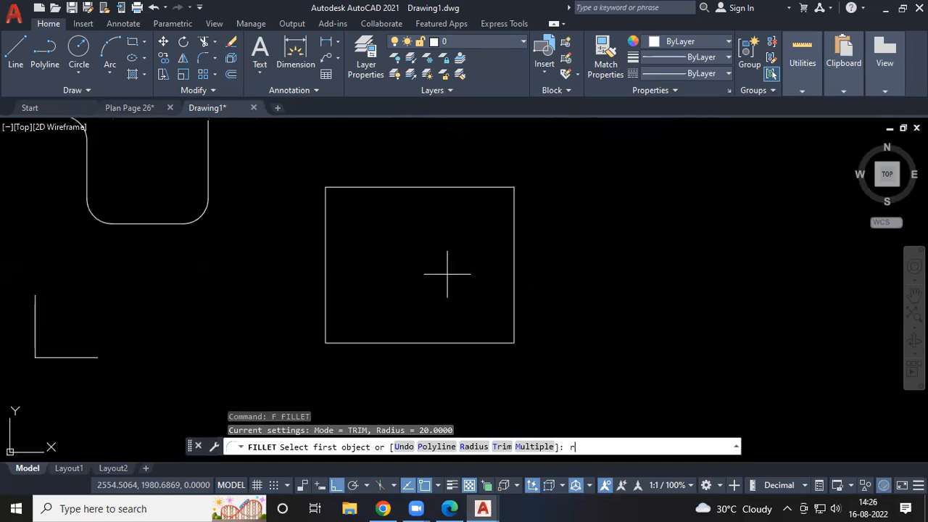
key("Return")
type("30")
key("Return")
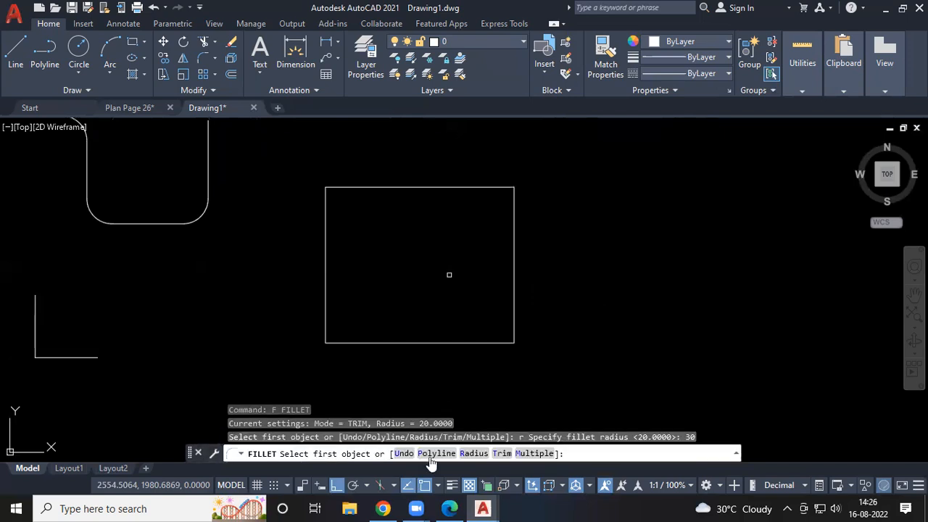
left_click(436, 453)
left_click(445, 342)
middle_click_drag(610, 367, 506, 355)
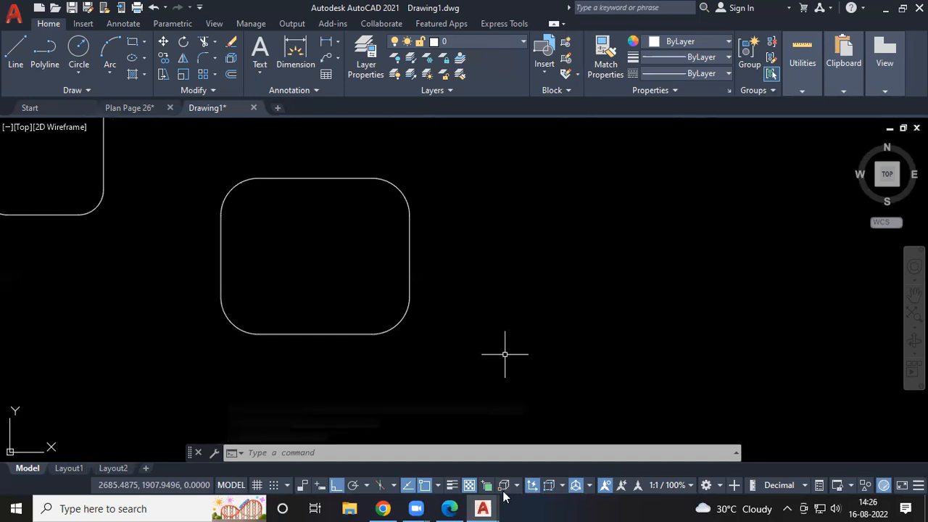
Draw a separate vertical line and horizontal line to the right of the rounded rectangle, leaving a gap at their corner.
middle_click_drag(565, 344, 369, 340)
mouse_move(451, 340)
middle_mouse_down()
mouse_move(478, 334)
mouse_move(421, 339)
middle_mouse_up()
type("l")
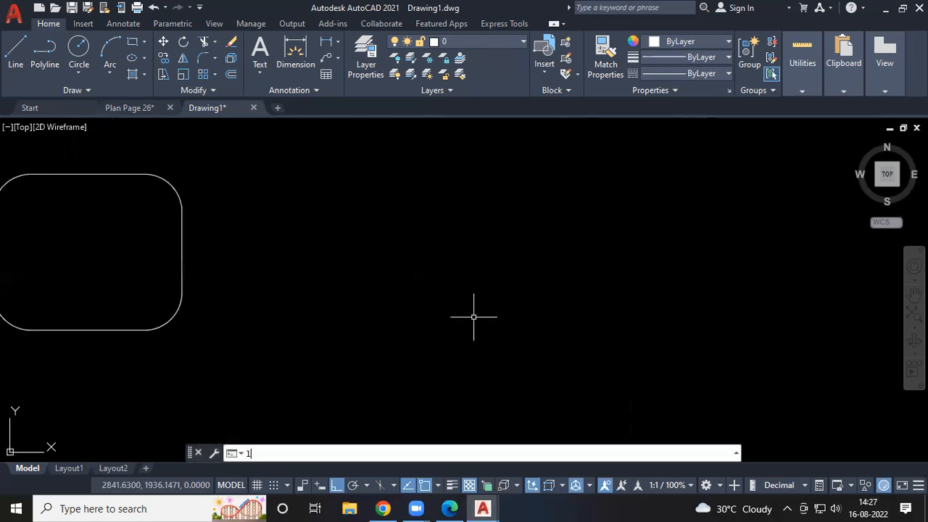
key("Return")
left_click(404, 363)
left_click(424, 196)
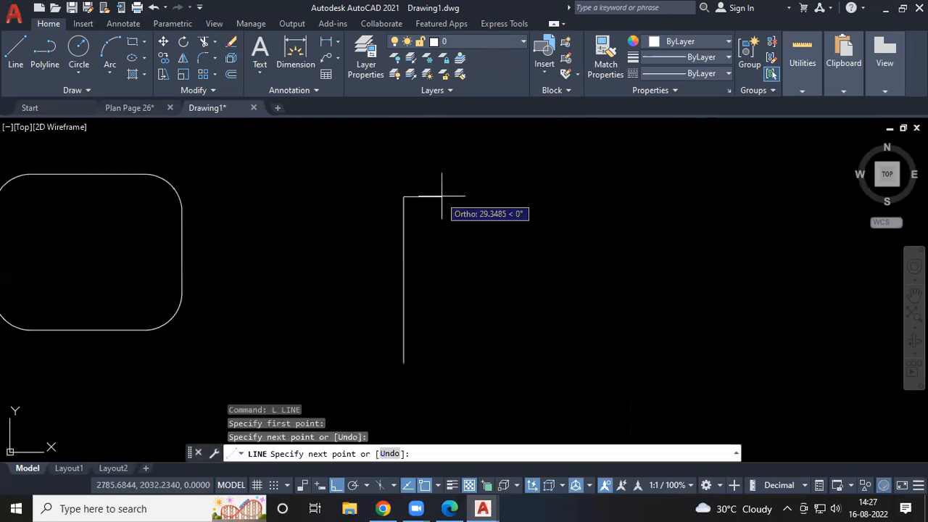
key("Return")
key("Return")
left_click(461, 166)
left_click(717, 185)
key("Return")
middle_click_drag(514, 332, 522, 366)
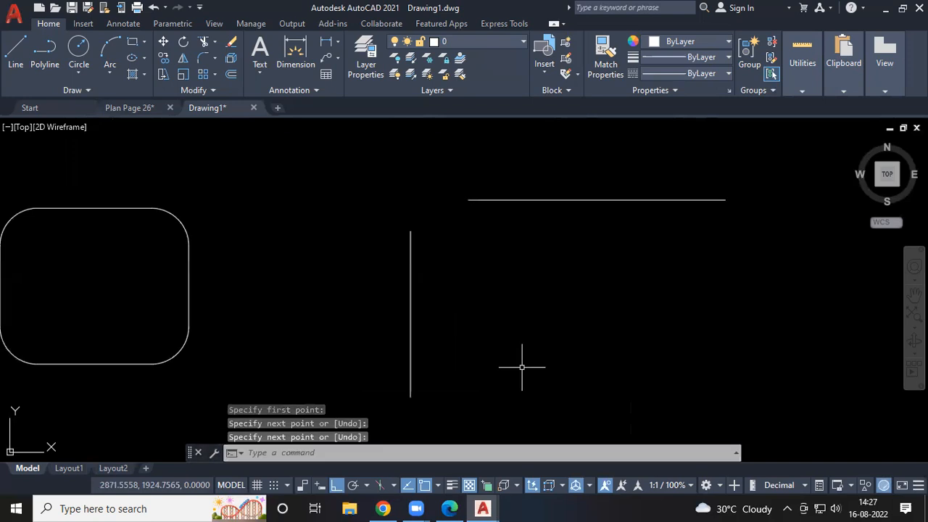
Switch to the Plan Page 26 drawing and delete the outer wall polyline of the 12' by 13' room.
left_click(148, 107)
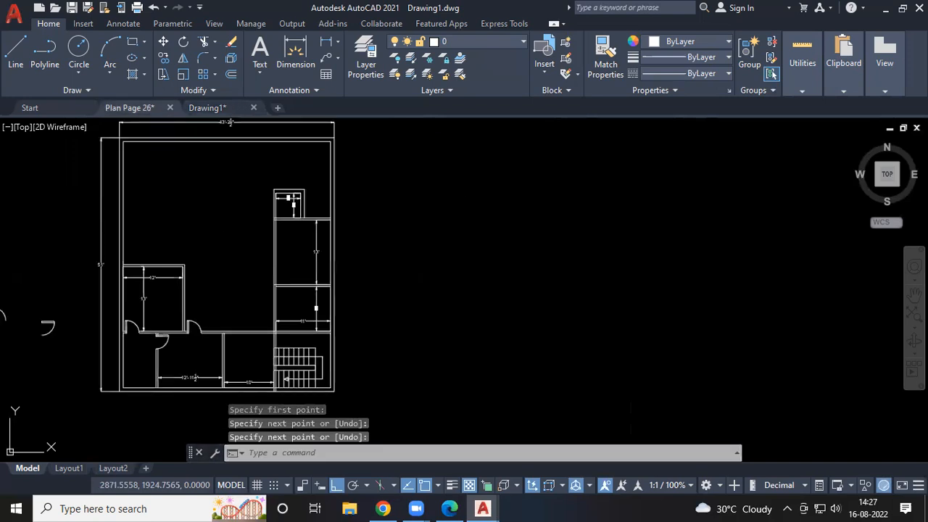
middle_click_drag(352, 301, 361, 301)
scroll(204, 252, "up", 5)
middle_click_drag(204, 251, 495, 278)
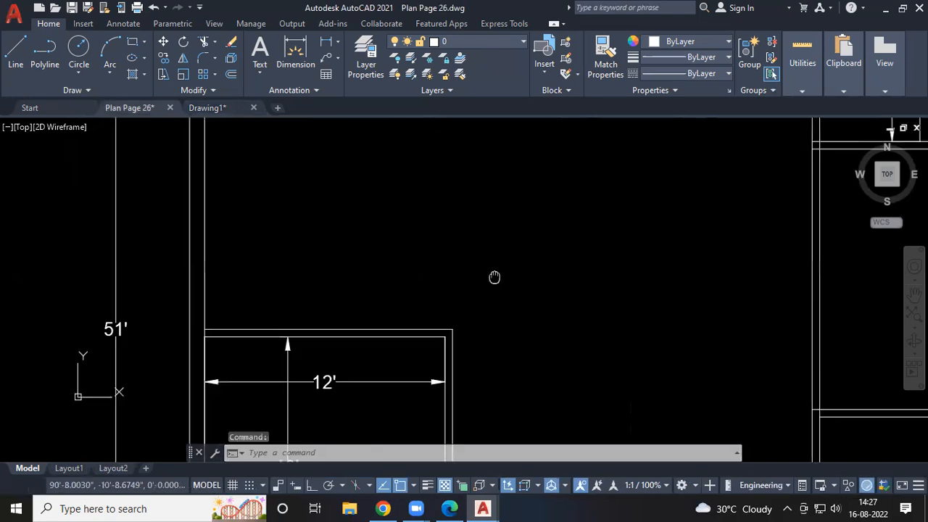
scroll(564, 323, "down", 2)
scroll(563, 324, "down", 4)
middle_click_drag(564, 324, 584, 274)
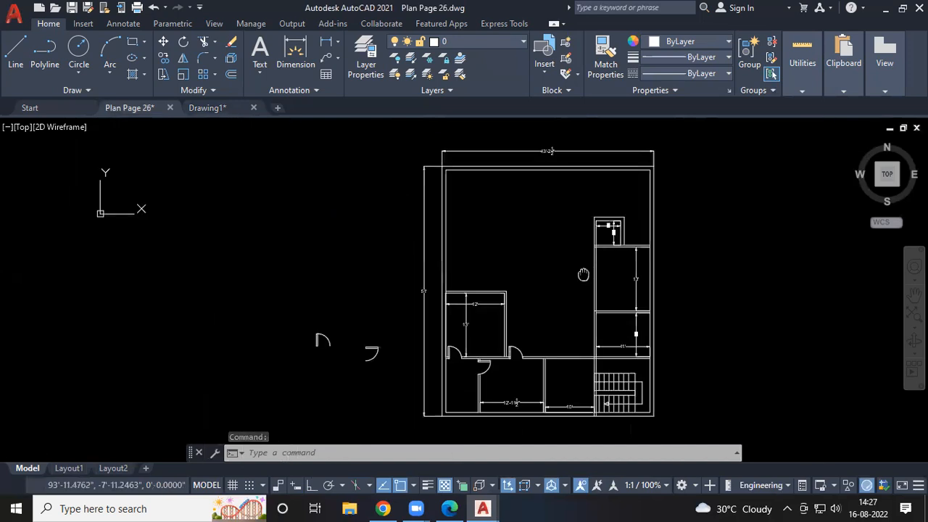
scroll(482, 292, "up", 5)
scroll(520, 306, "up", 2)
left_click(600, 283)
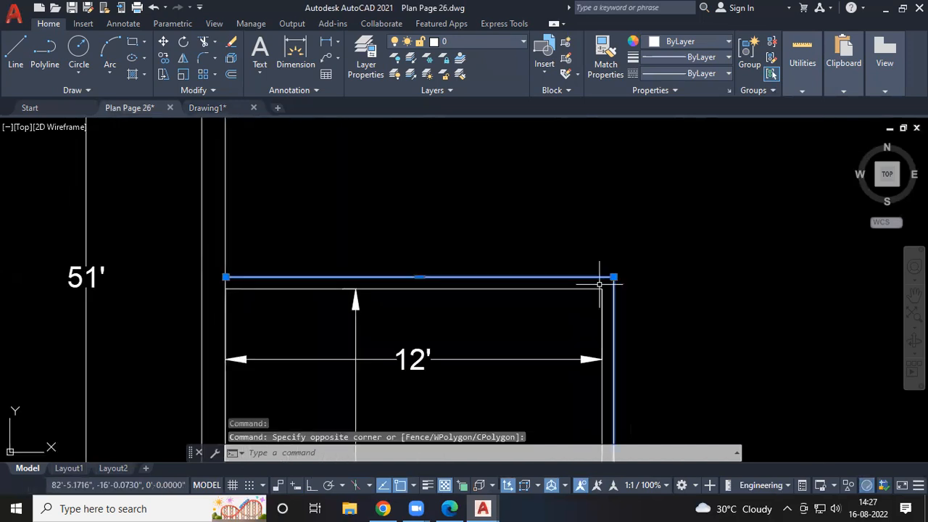
key("Delete")
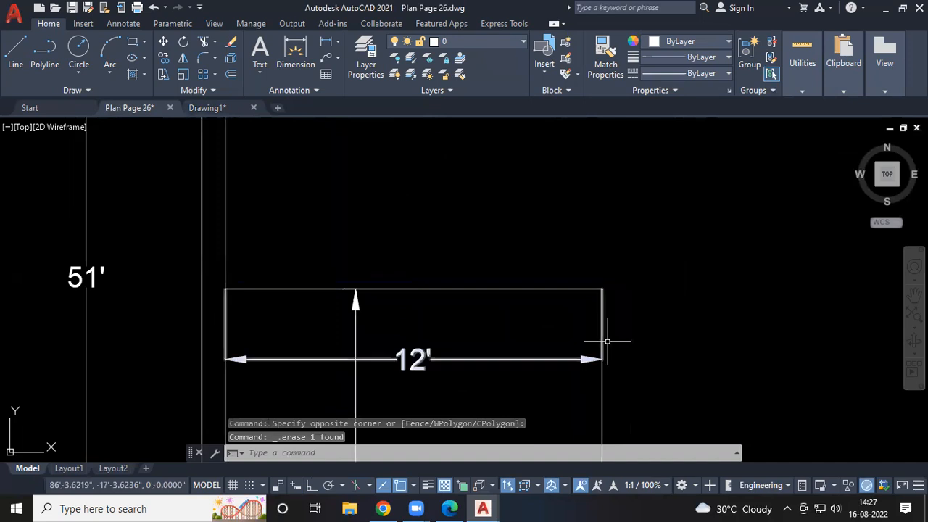
Explode the remaining inner wall polyline of the 12' by 13' room.
left_click(607, 343)
type("x")
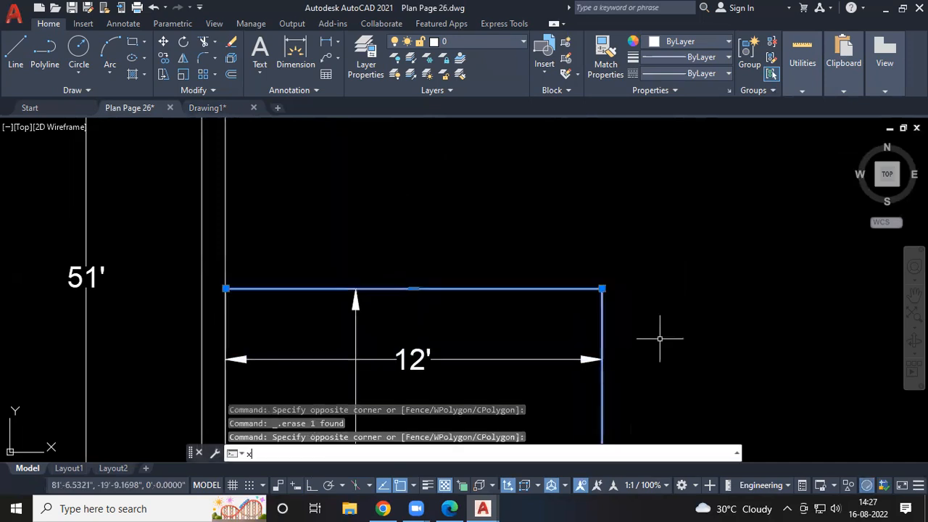
key("Return")
scroll(413, 169, "down", 1)
type("o")
key("Return")
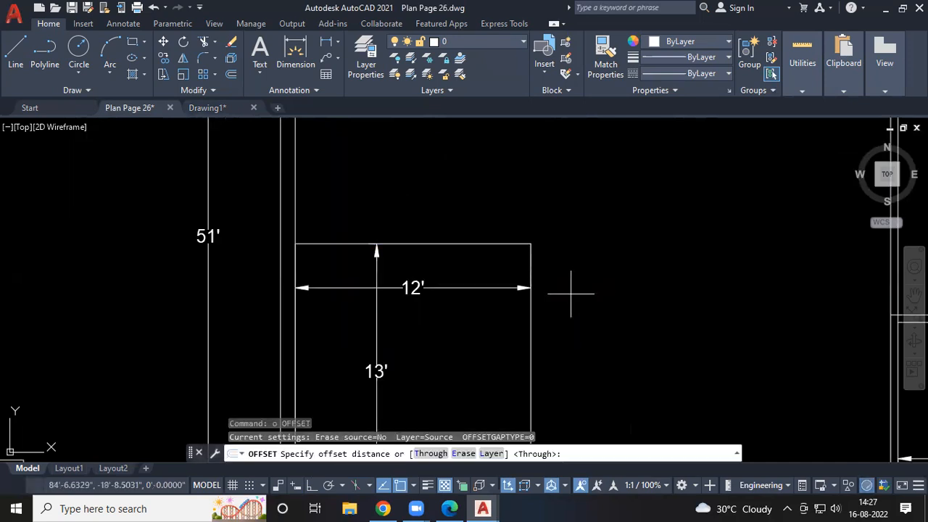
type("4.5")
key("Return")
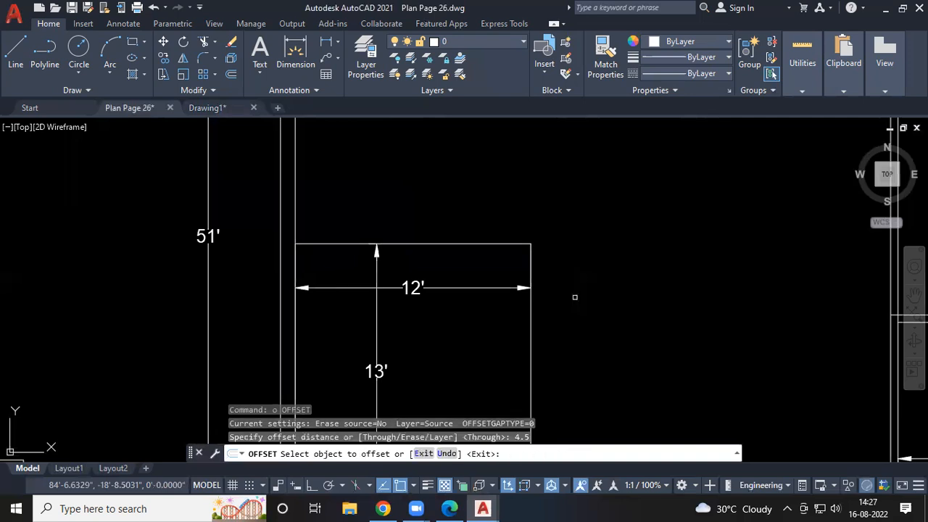
key("Escape")
Offset the room's right-hand inner wall line outward by 4.5".
type("o")
key("Return")
type("4.5\"")
key("Return")
left_click(532, 270)
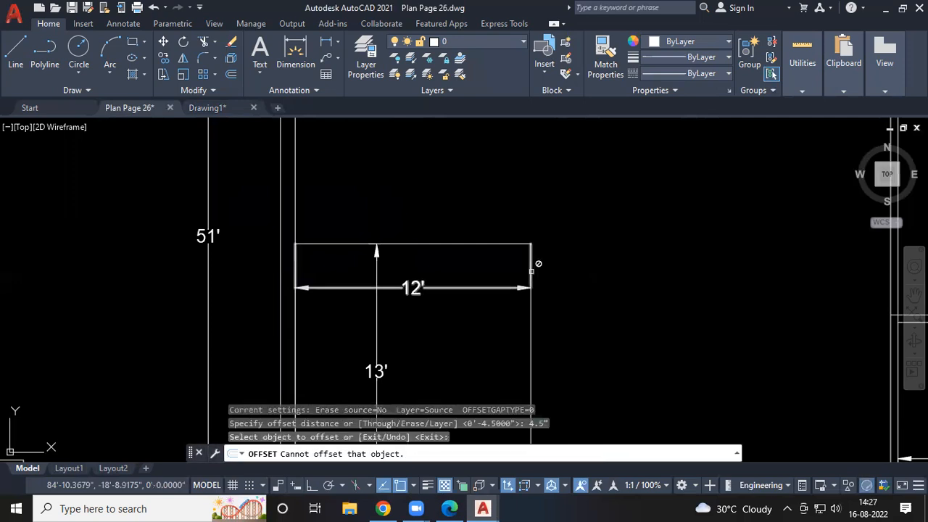
left_click(531, 317)
left_click(545, 312)
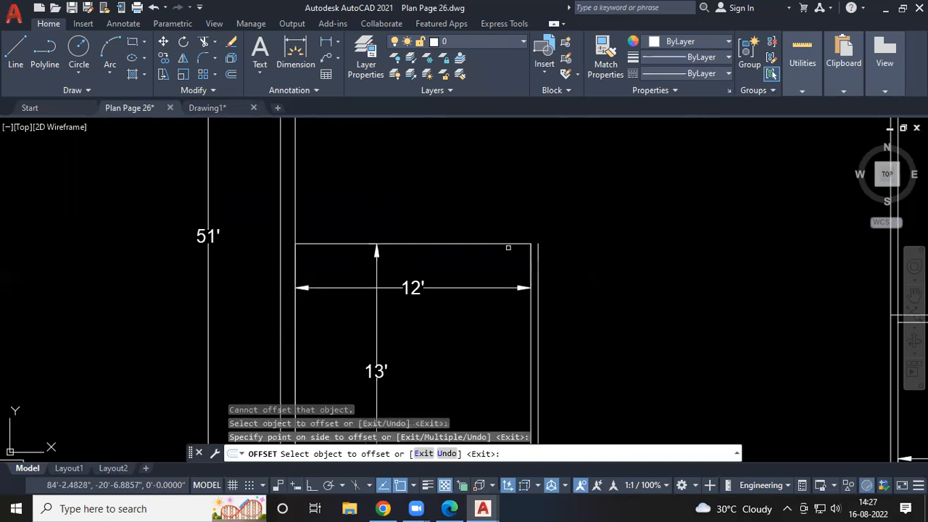
Offset the room's upper inner wall line outward by the same distance and end the Offset command.
left_click(505, 245)
left_click(511, 236)
scroll(518, 237, "up", 4)
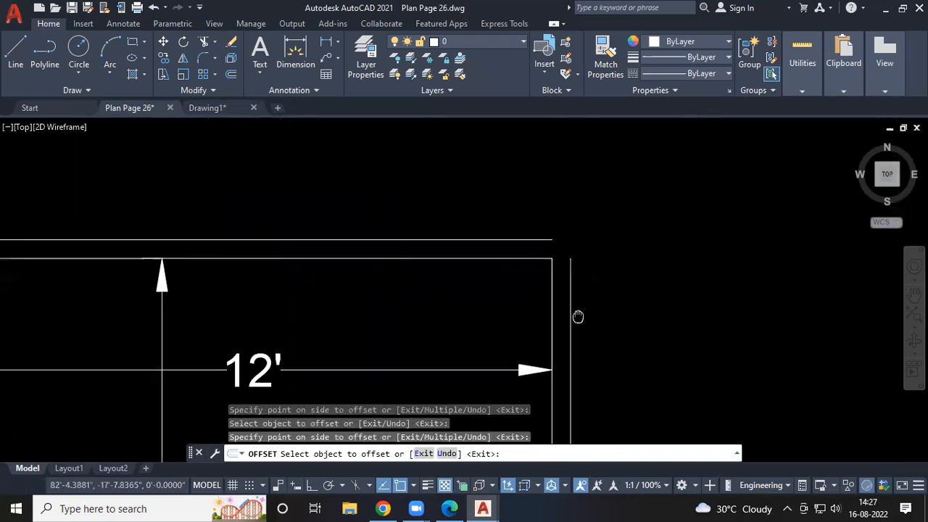
middle_click_drag(578, 317, 510, 272)
key("Escape")
key("Escape")
key("Escape")
scroll(566, 309, "down", 2)
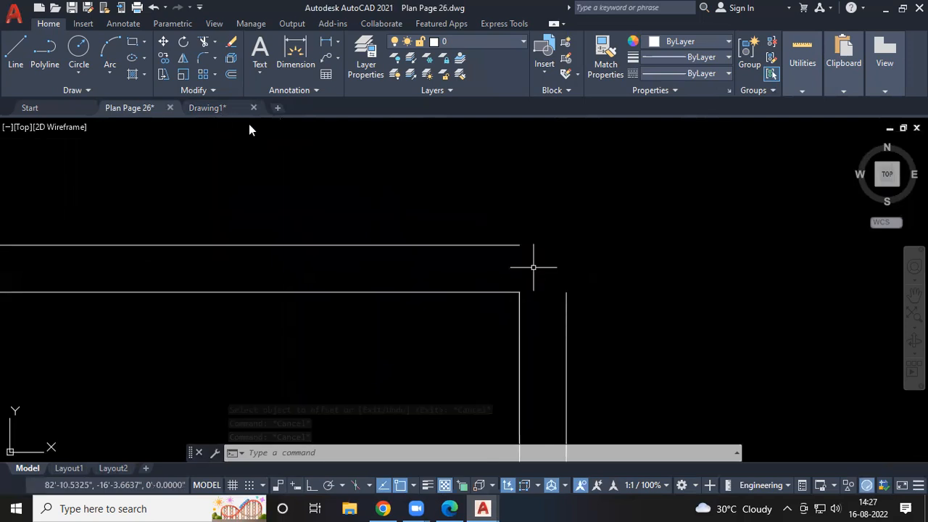
Switch back to Drawing1 and draw a second vertical line below the horizontal line, near its right end.
left_click(208, 107)
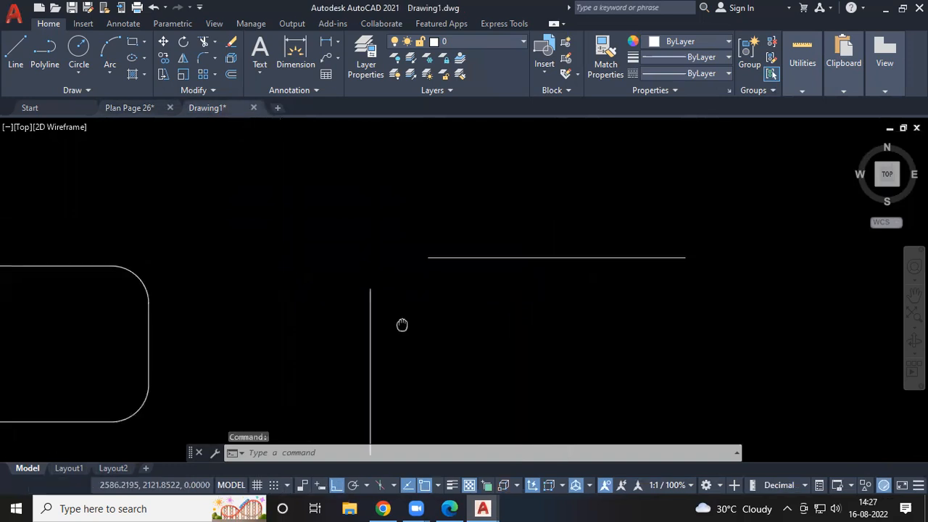
middle_click_drag(401, 325, 405, 252)
type("l")
key("Return")
left_click(584, 233)
key("Escape")
key("Escape")
middle_click_drag(601, 304, 414, 276)
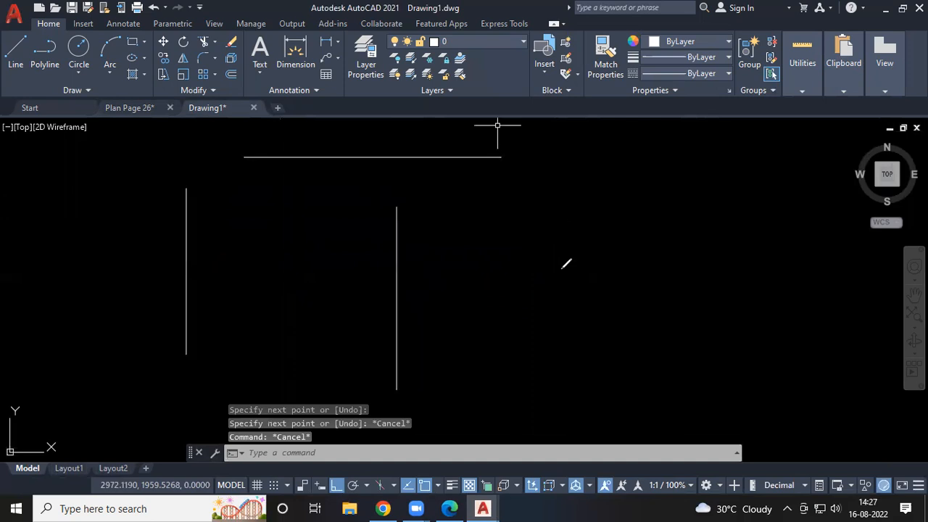
left_click_drag(554, 225, 560, 270)
left_click_drag(554, 222, 603, 213)
mouse_move(558, 239)
left_mouse_down()
mouse_move(585, 240)
mouse_move(657, 201)
left_mouse_up()
left_click_drag(555, 339, 555, 378)
mouse_move(555, 333)
left_mouse_down()
mouse_move(588, 317)
mouse_move(584, 359)
left_mouse_up()
mouse_move(654, 297)
left_mouse_down()
mouse_move(629, 327)
mouse_move(714, 315)
mouse_move(731, 331)
left_mouse_up()
left_click_drag(758, 294, 751, 323)
left_click_drag(697, 370, 768, 374)
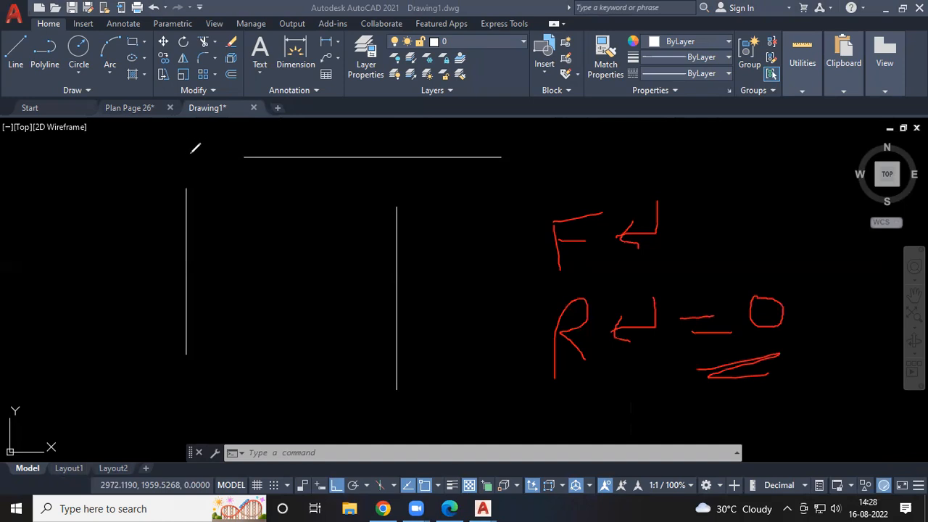
left_click_drag(244, 157, 186, 155)
left_click_drag(184, 191, 181, 158)
key("Escape")
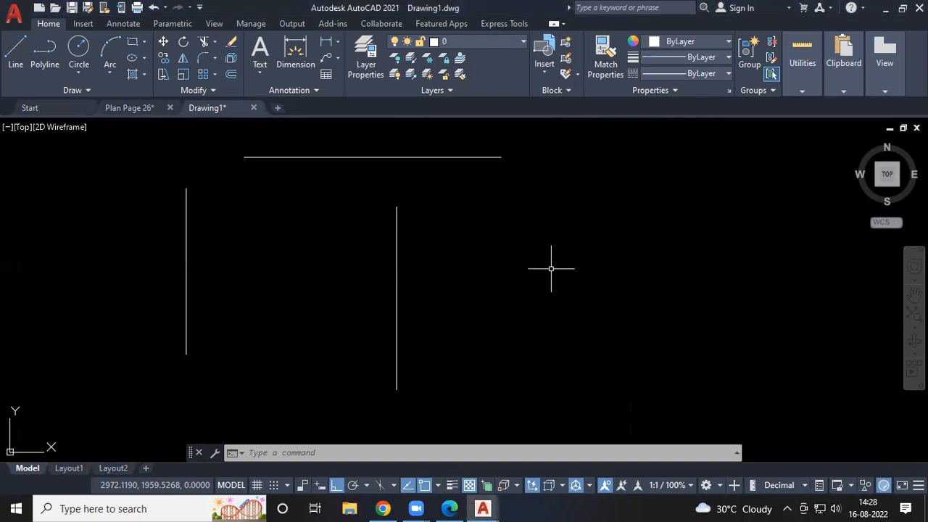
Fillet the left vertical line and the horizontal line with a radius of 0 to join them in a sharp corner.
type("f")
key("Return")
type("r")
key("Return")
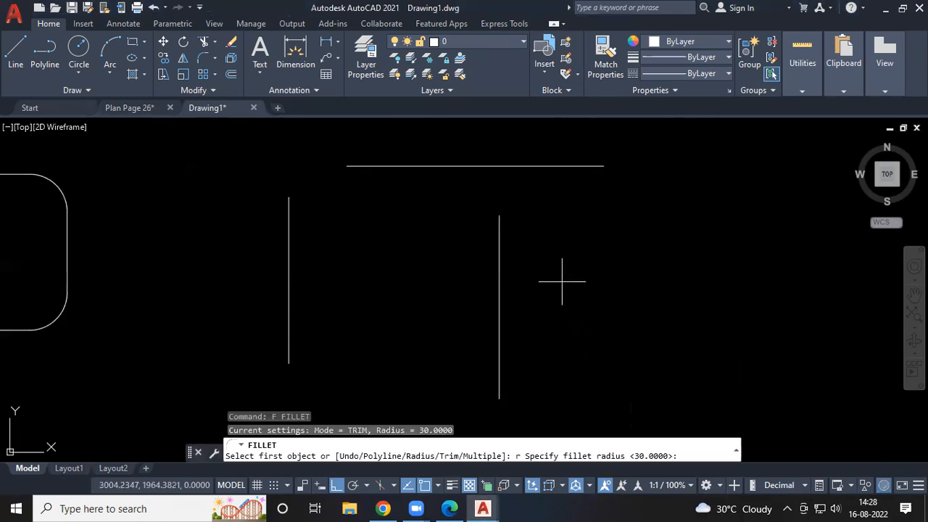
type("0")
key("Return")
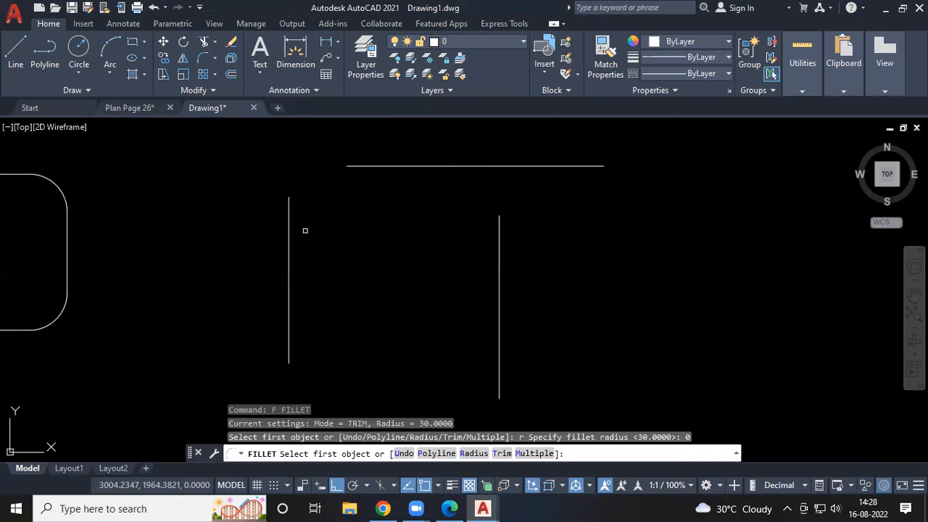
left_click(288, 213)
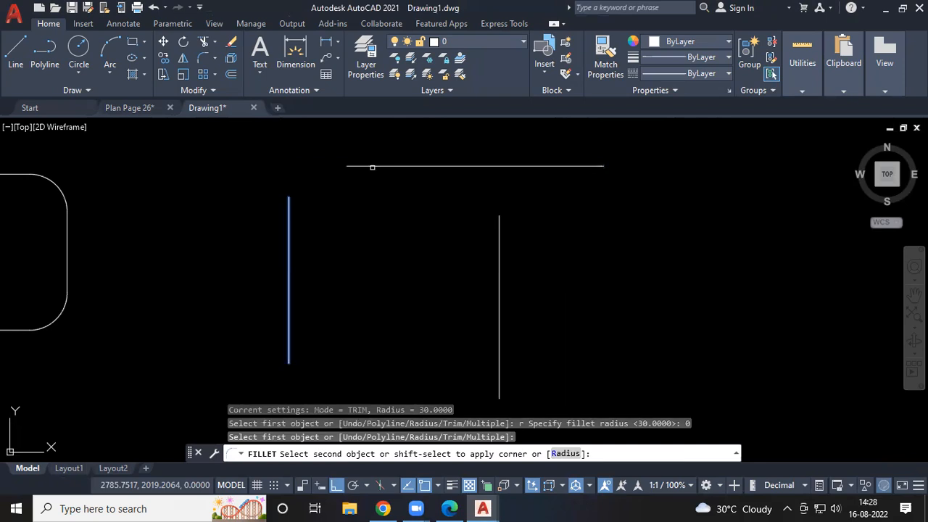
left_click(371, 167)
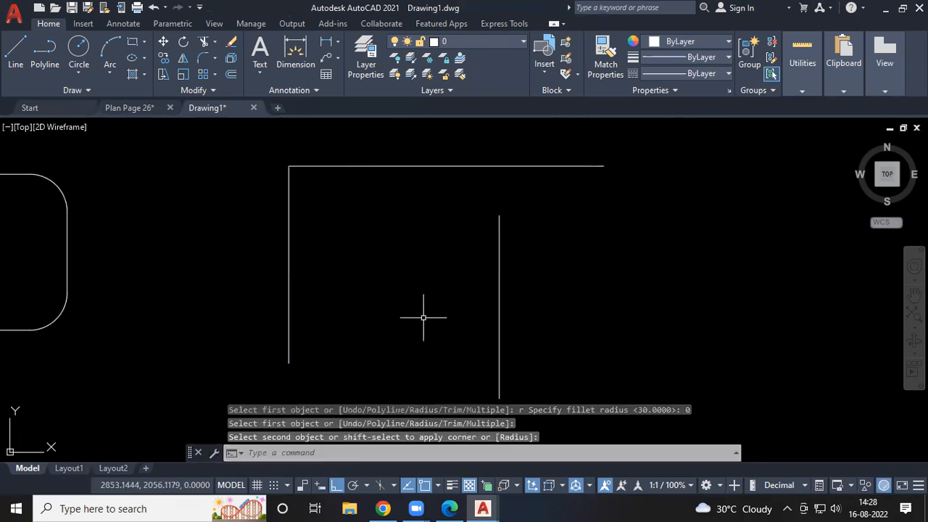
Fillet the right vertical line and the horizontal line, keeping the fillet radius at 0, to form the second sharp corner.
type("f")
key("Return")
type("r")
key("Return")
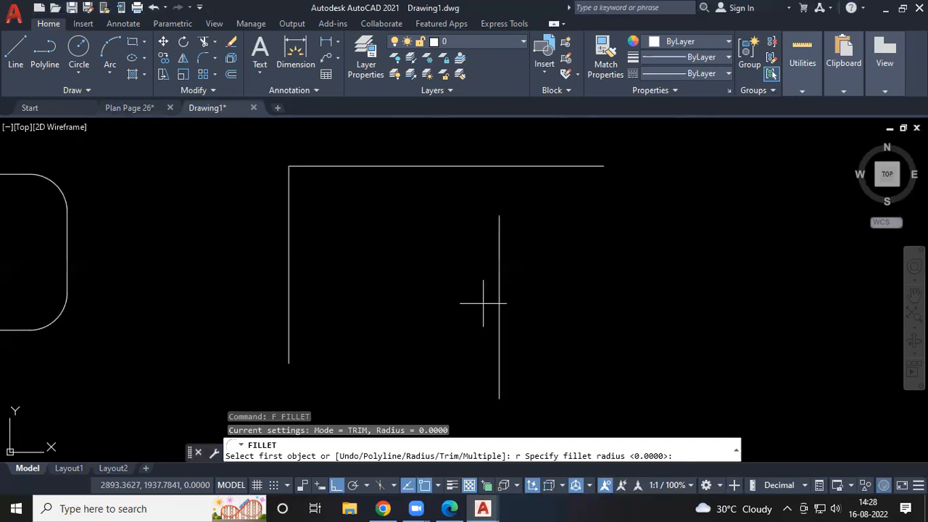
key("Return")
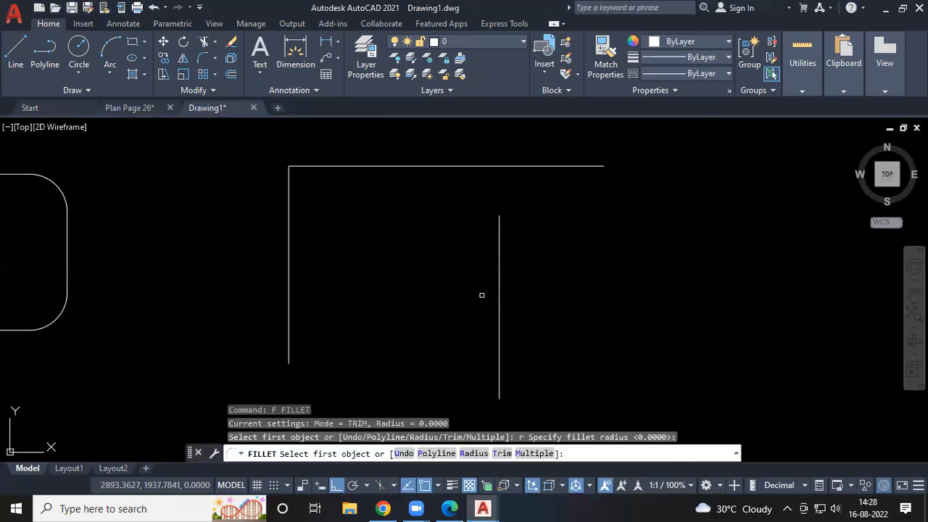
left_click(498, 261)
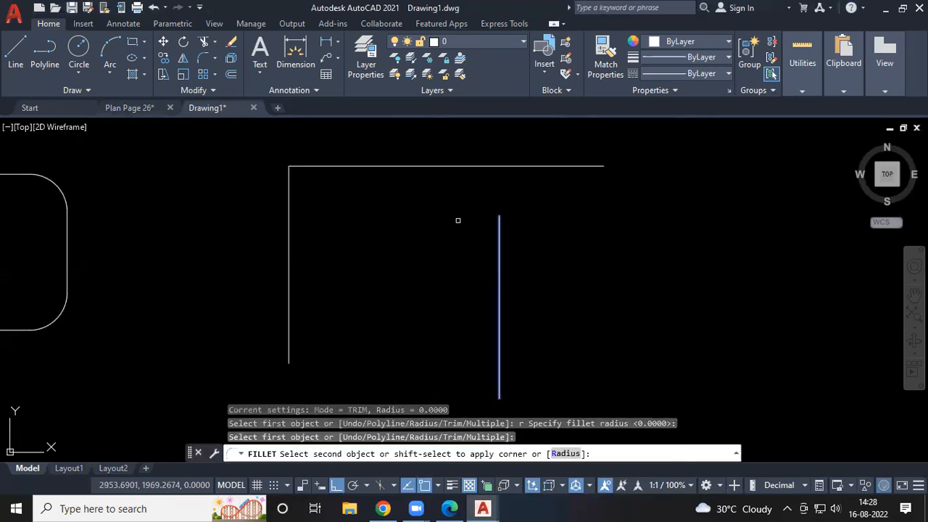
left_click(445, 164)
scroll(432, 315, "down", 2)
middle_click_drag(432, 315, 380, 300)
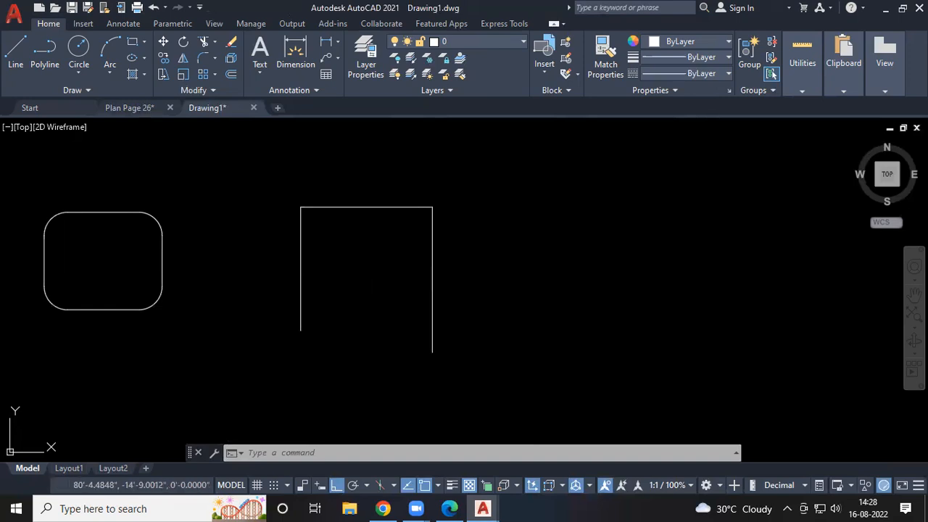
Switch to the Plan Page 26 drawing and join the room's two offset outer wall lines with a radius 0 fillet.
left_click(129, 108)
scroll(189, 461, "up", 1)
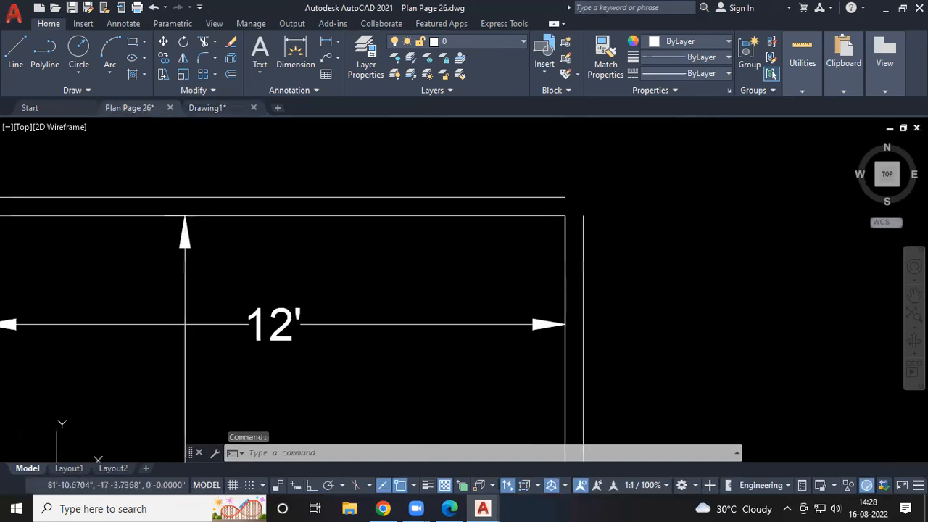
middle_click_drag(547, 273, 548, 274)
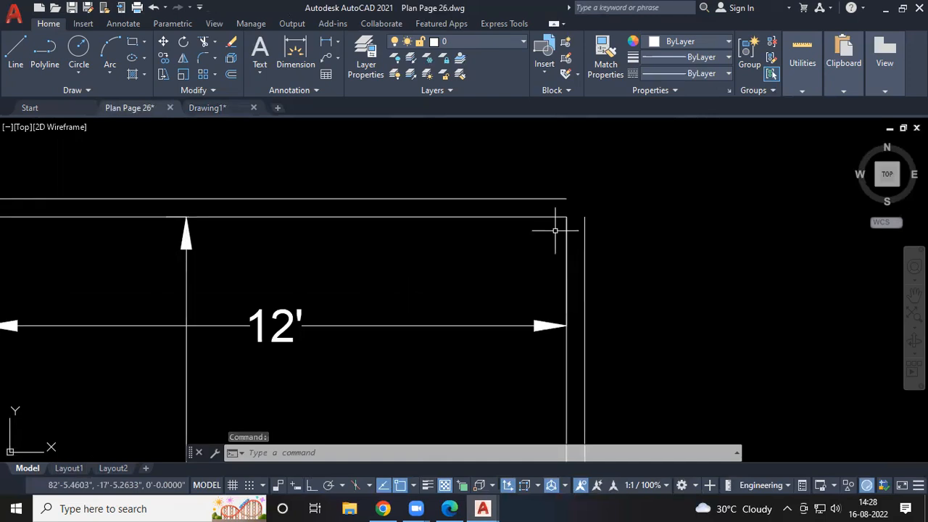
type("f")
key("Return")
type("r")
key("Return")
type("0")
key("Return")
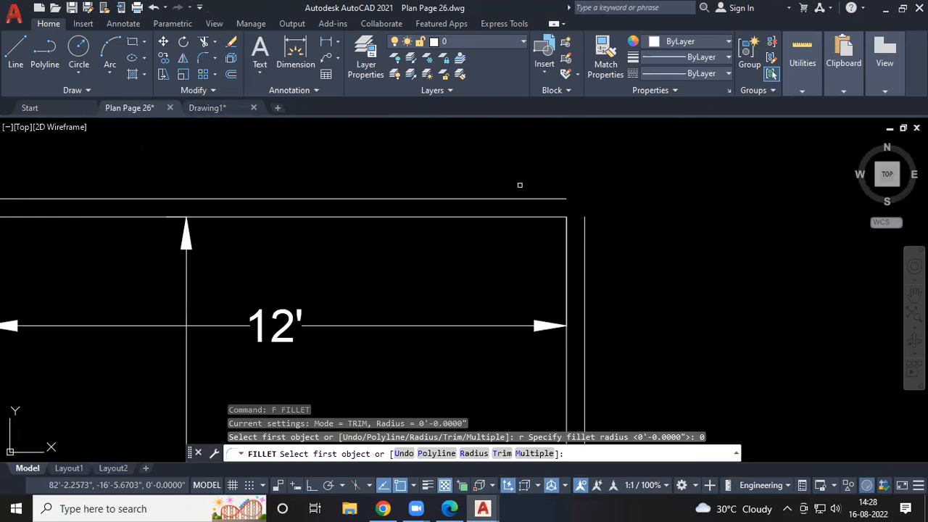
left_click(537, 198)
left_click(585, 238)
scroll(713, 343, "down", 3)
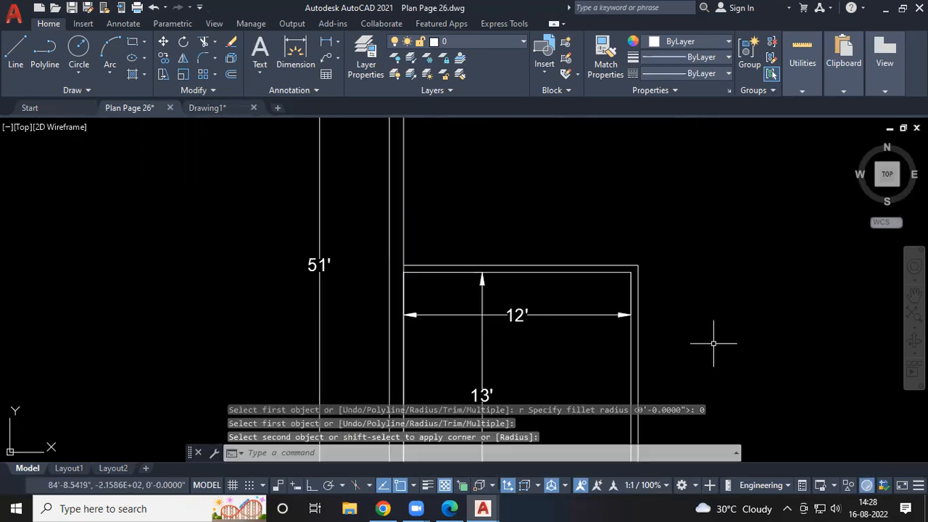
key("Escape")
key("Escape")
key("Escape")
middle_click_drag(713, 344, 674, 306)
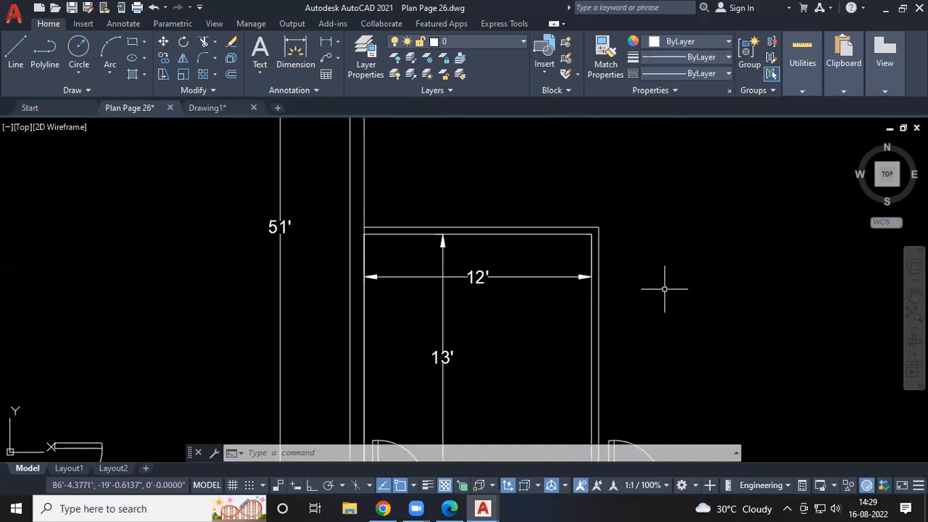
key("Escape")
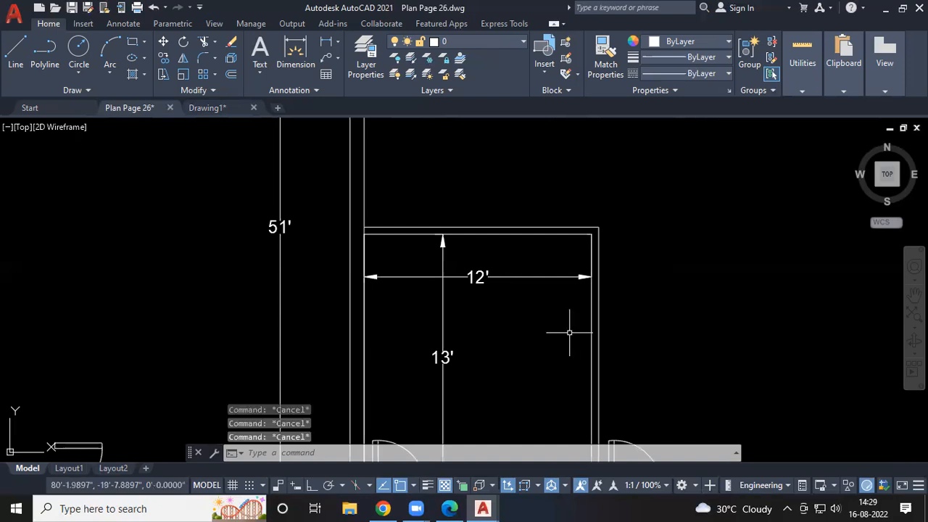
scroll(417, 237, "down", 2)
mouse_move(418, 237)
middle_mouse_down()
mouse_move(479, 295)
mouse_move(498, 293)
middle_mouse_up()
Switch to Drawing1 and draw a rectangle with length 50 and width 30 in the empty area right of the joined lines.
left_click(239, 108)
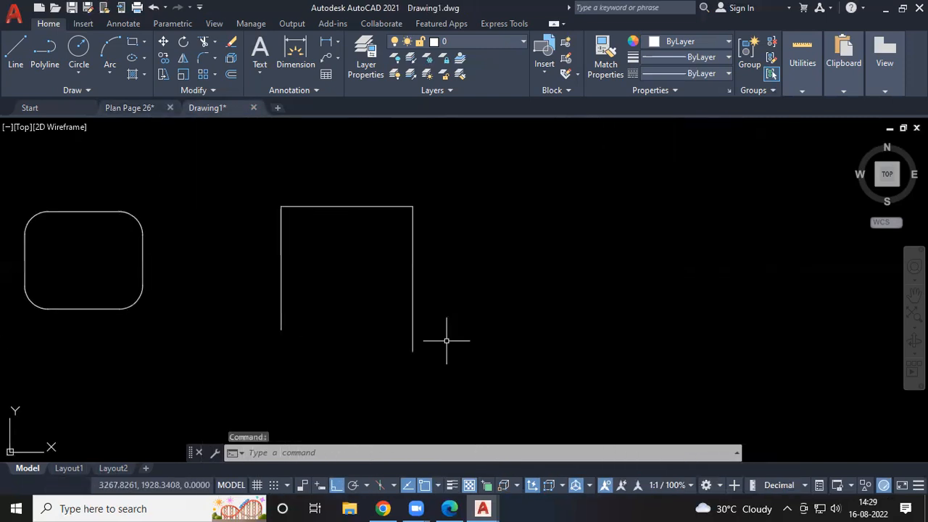
middle_click_drag(479, 225, 474, 296)
scroll(474, 297, "up", 2)
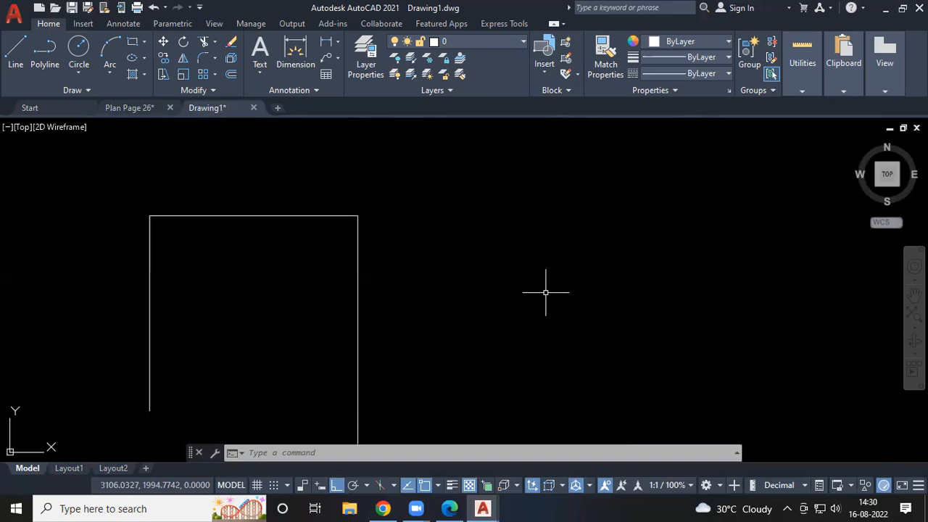
middle_click_drag(622, 323, 497, 257)
type("rec")
key("Return")
left_click(422, 216)
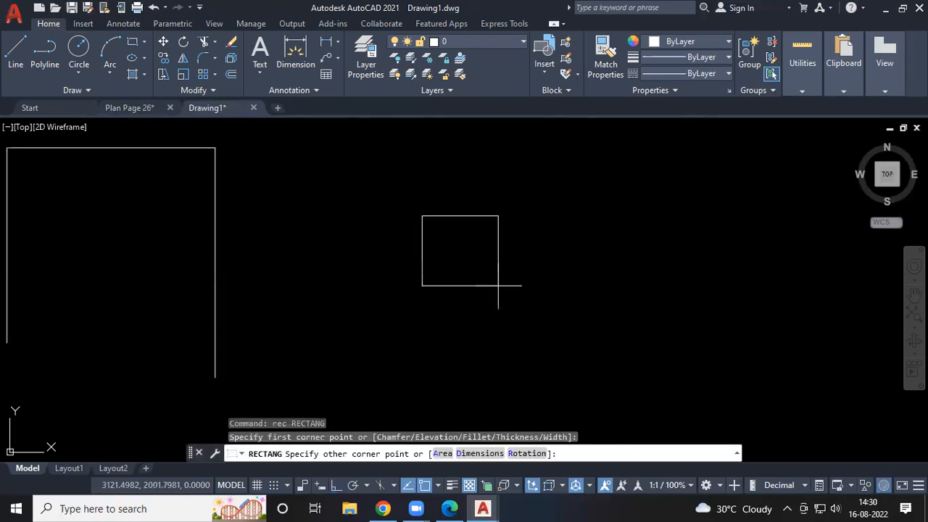
type("d")
key("Return")
type("50")
key("Return")
type("30")
key("Return")
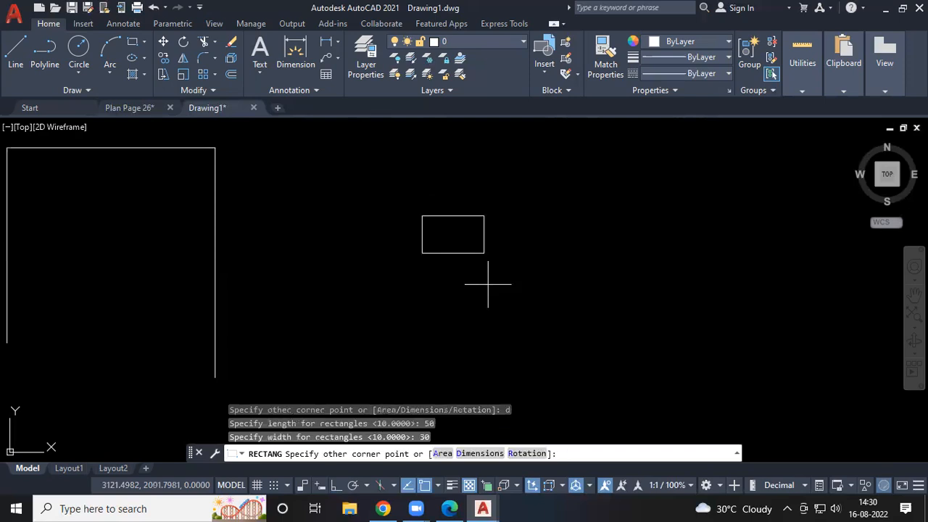
left_click(471, 281)
Add a linear dimension for the rectangle's length, placed above its upper edge.
scroll(468, 244, "up", 5)
middle_click_drag(469, 244, 461, 211)
left_click(295, 54)
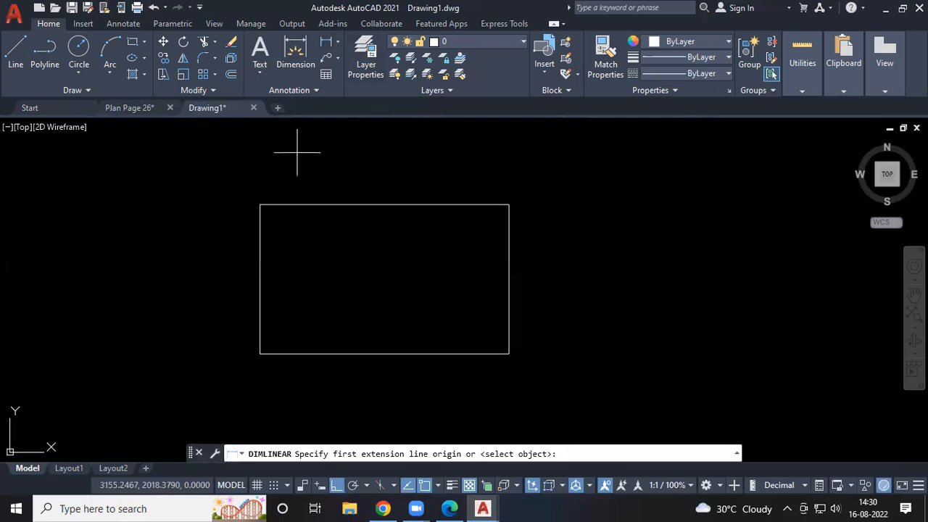
left_click(260, 205)
left_click(509, 205)
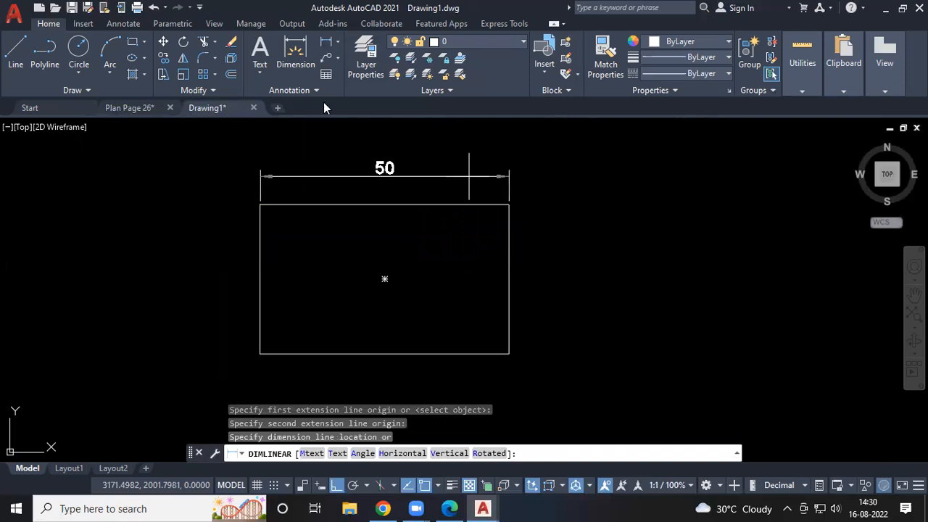
left_click(469, 176)
Add a linear dimension for the rectangle's width, placed outside its left edge.
left_click(329, 44)
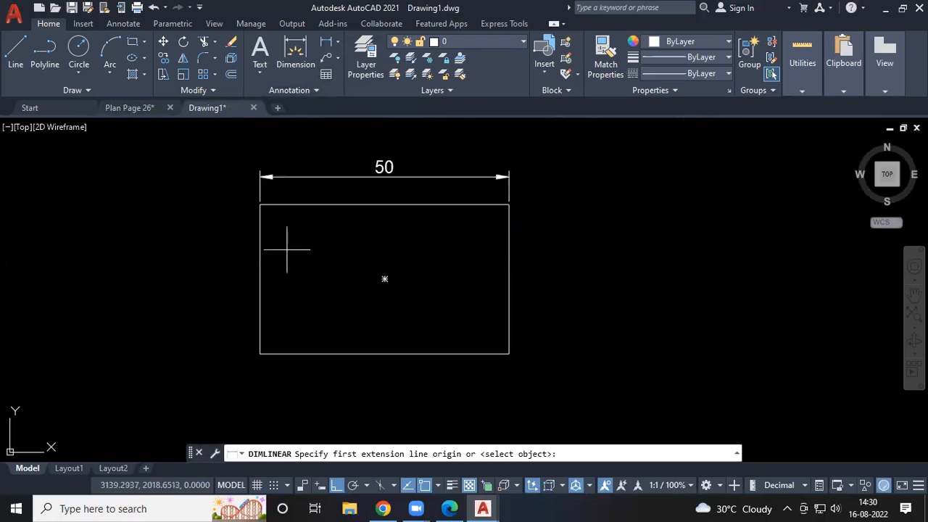
left_click(260, 204)
left_click(260, 353)
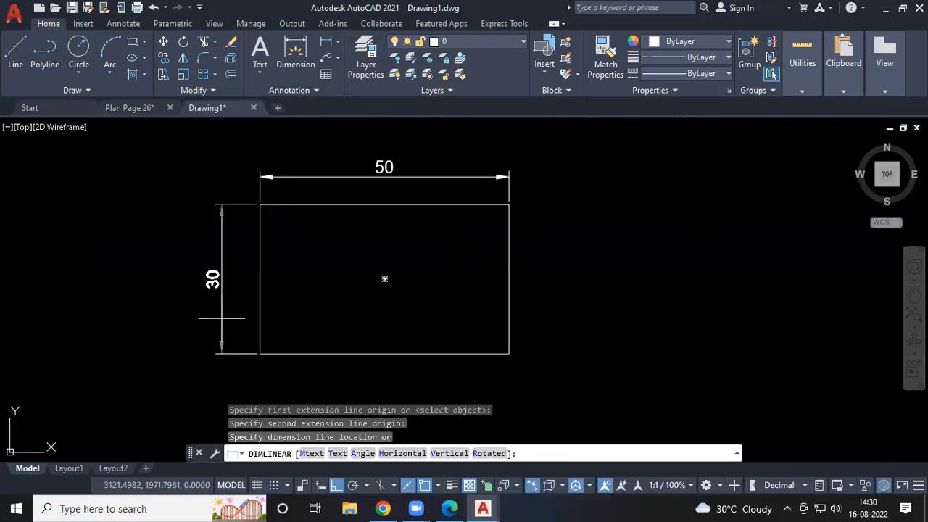
left_click(227, 316)
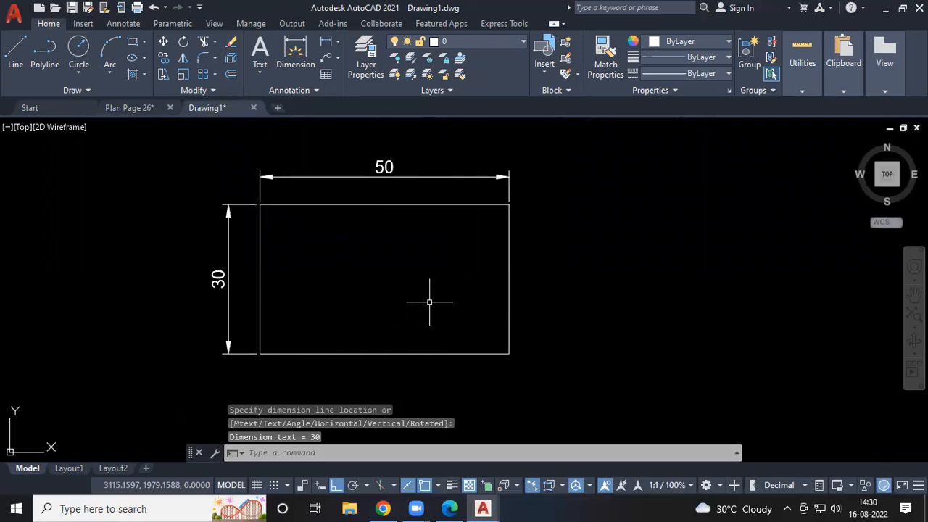
scroll(438, 303, "down", 6)
scroll(420, 298, "down", 3)
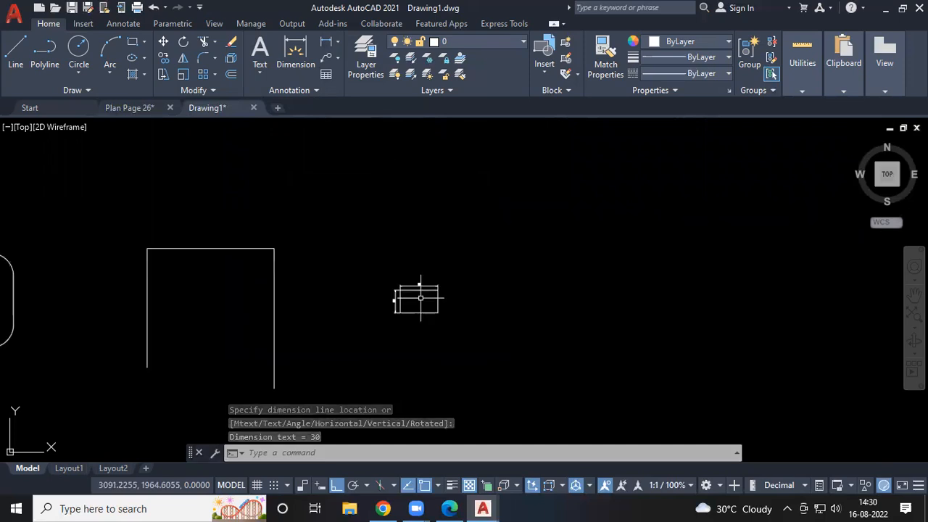
scroll(421, 298, "up", 8)
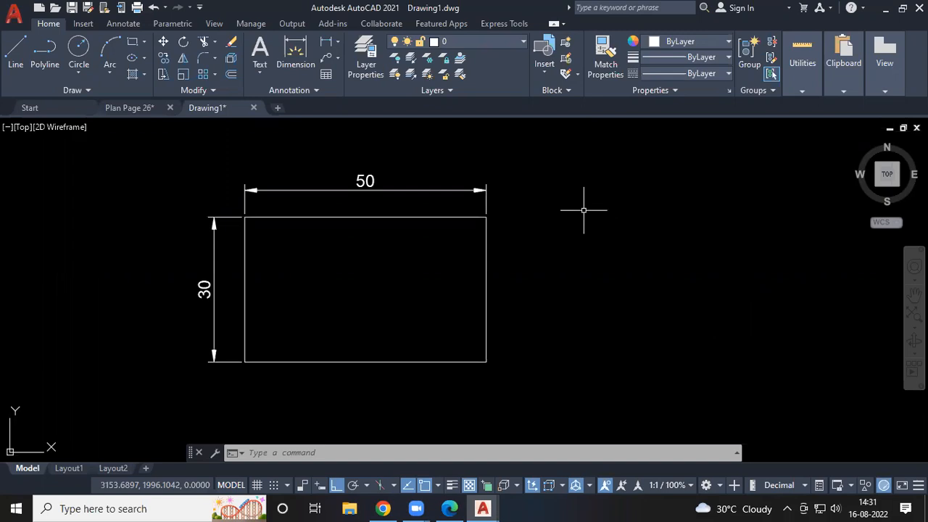
Stretch only the rectangle's upper-right corner, together with the length dimension, 20 units to the right.
type("s")
key("Return")
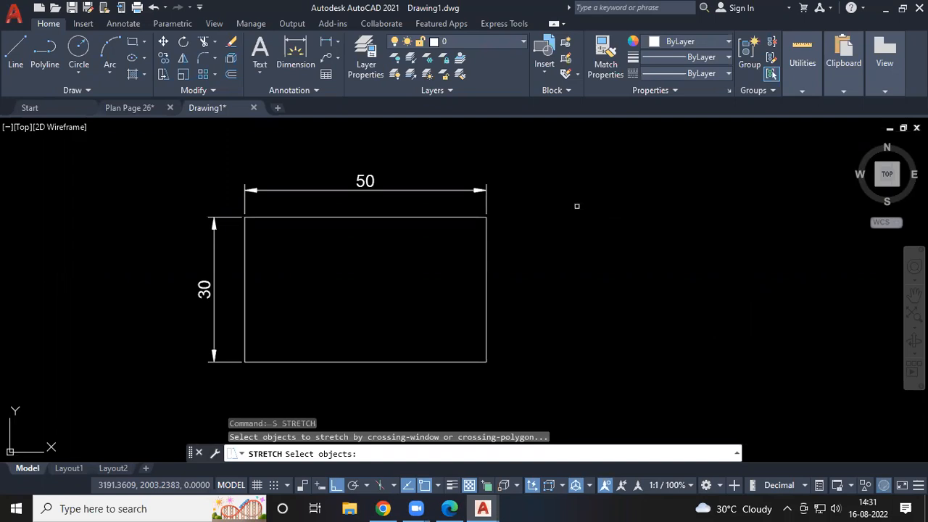
left_click(577, 153)
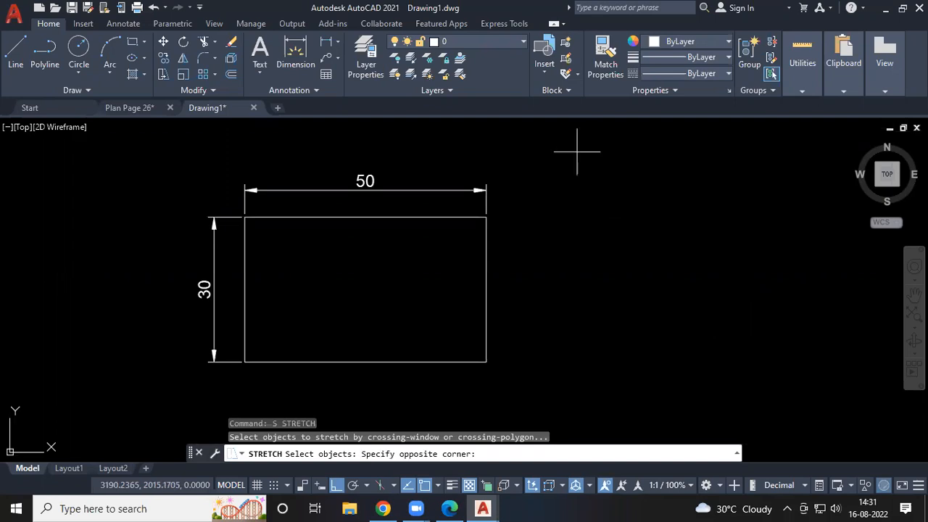
left_click(425, 285)
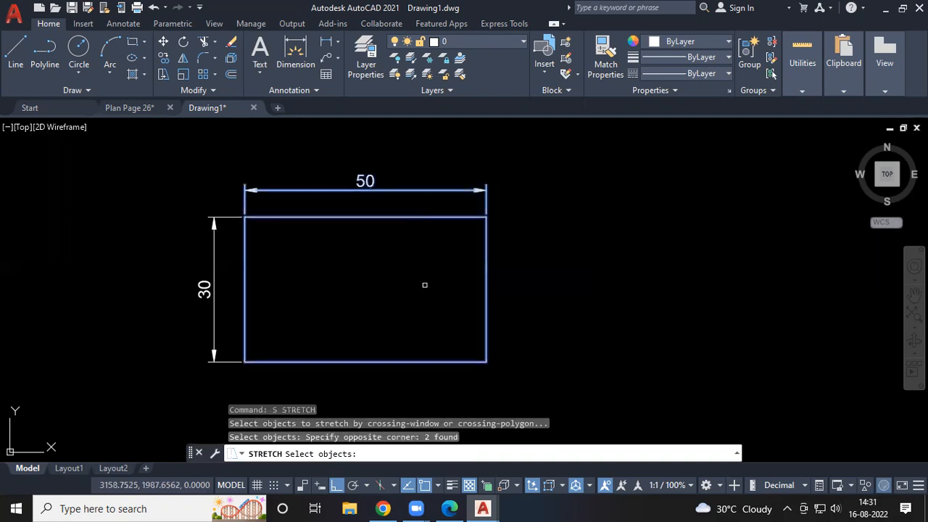
key("Return")
left_click(542, 301)
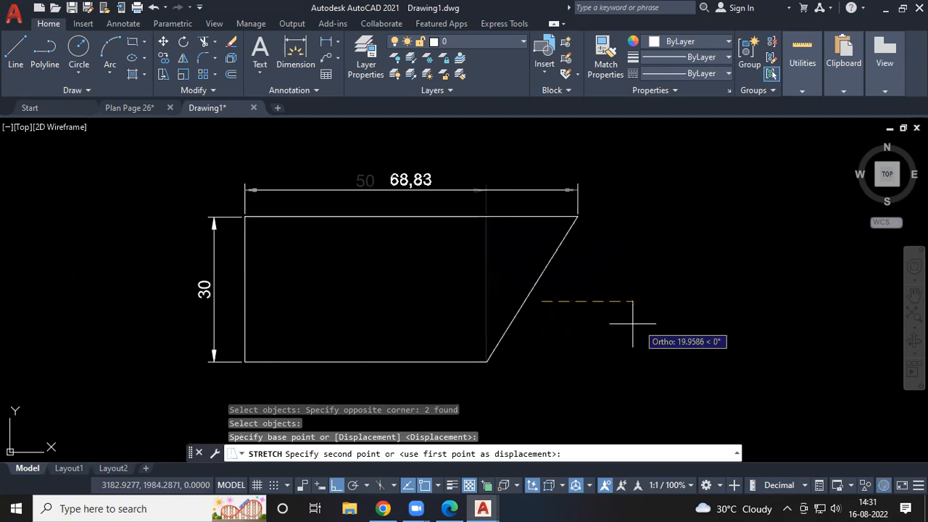
type("7")
key("BackSpace")
type("20")
key("Return")
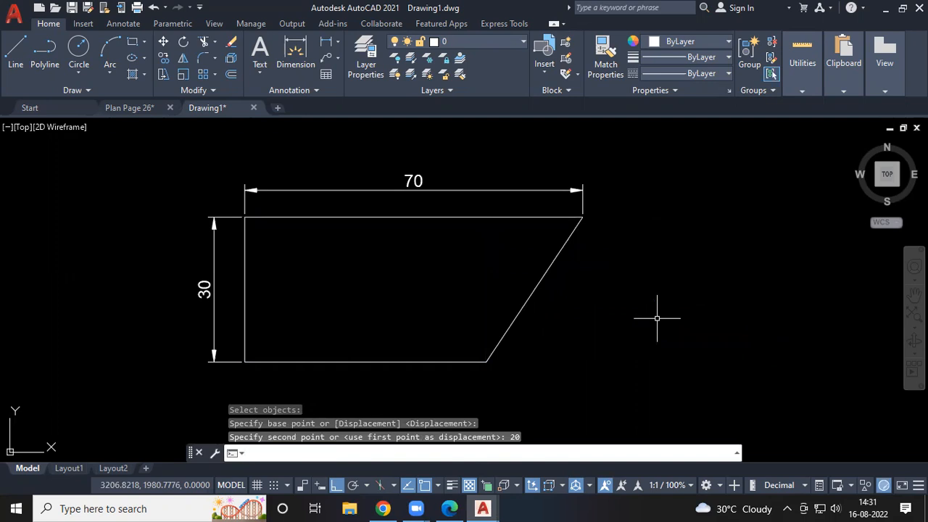
Stretch the slanted shape's lower-right corner 20 units to the right to square it with the upper corner.
type("s")
key("Return")
left_click(633, 293)
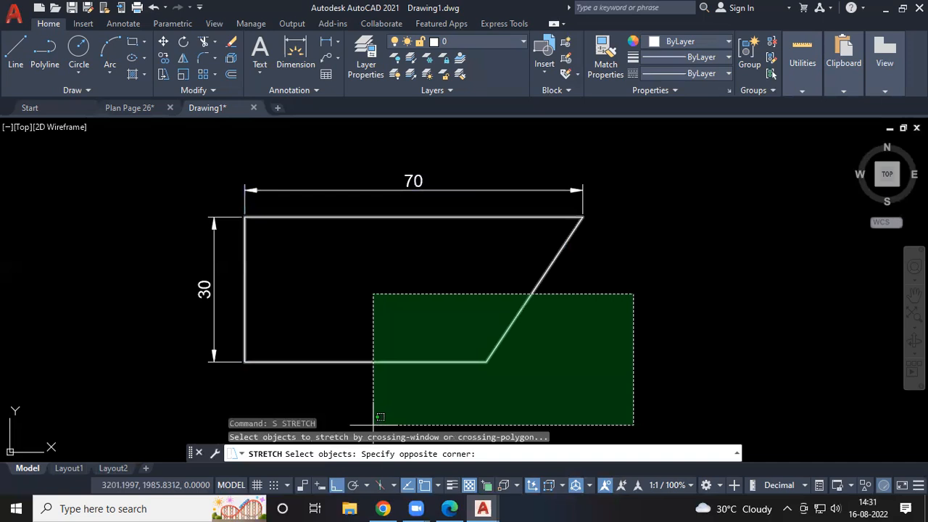
left_click(375, 419)
middle_click_drag(564, 361, 545, 325)
key("Return")
left_click(537, 363)
type("20")
key("Return")
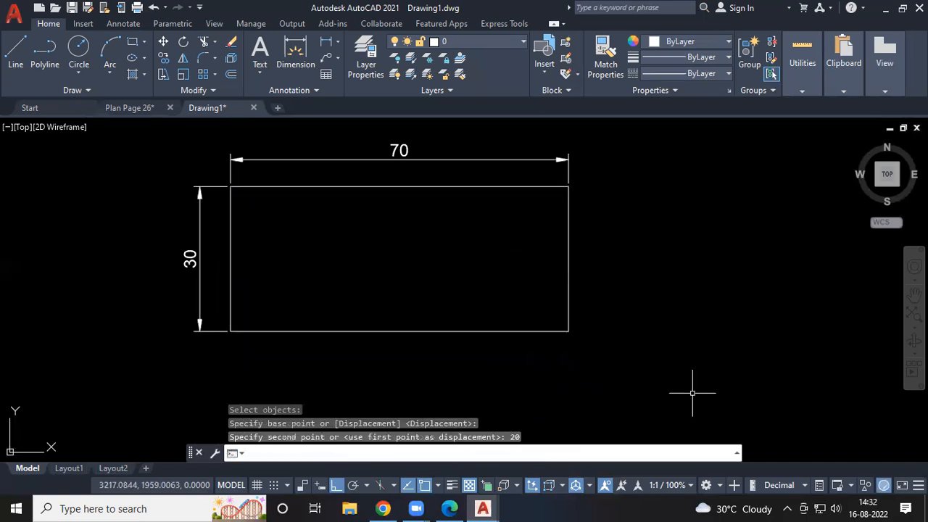
scroll(692, 384, "down", 5)
scroll(696, 373, "up", 1)
scroll(594, 273, "up", 2)
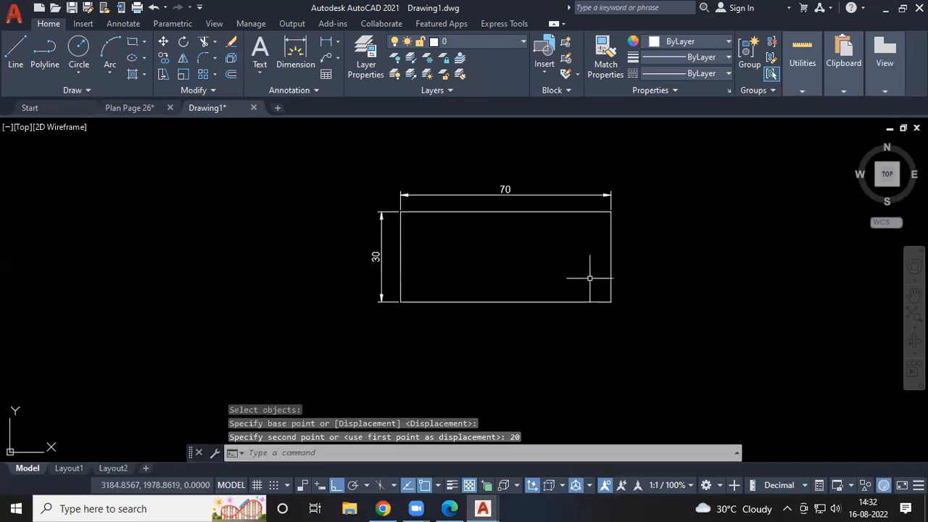
Stretch the rectangle's bottom edge, together with the vertical dimension, 20 units downward.
type("s")
key("Return")
left_click(665, 280)
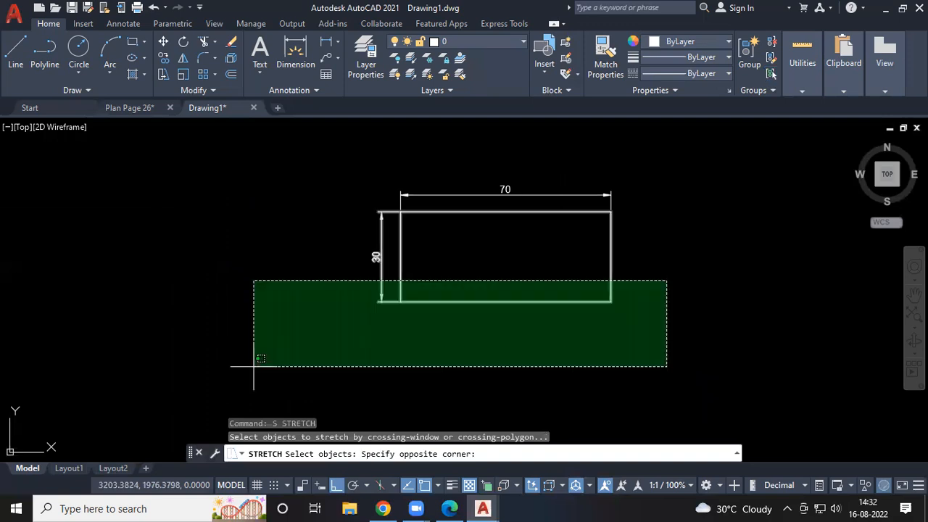
left_click(254, 366)
key("Return")
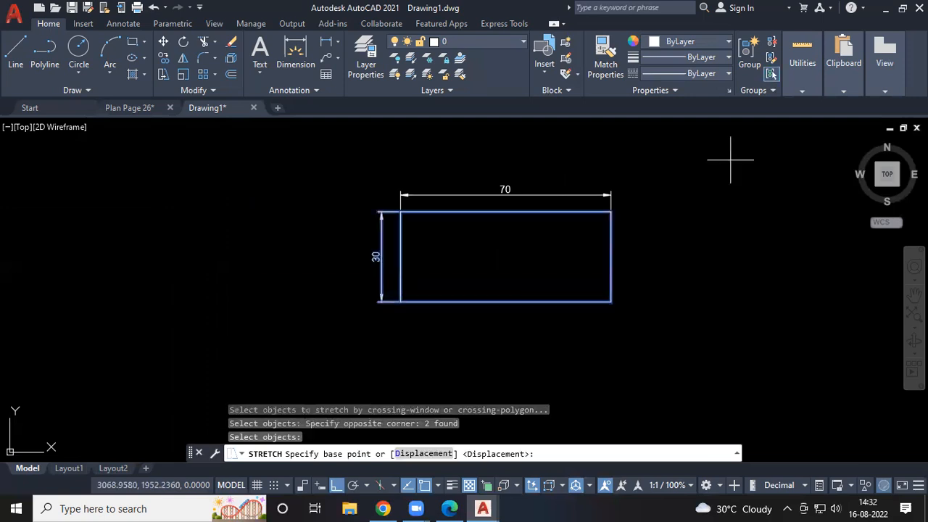
left_click(730, 159)
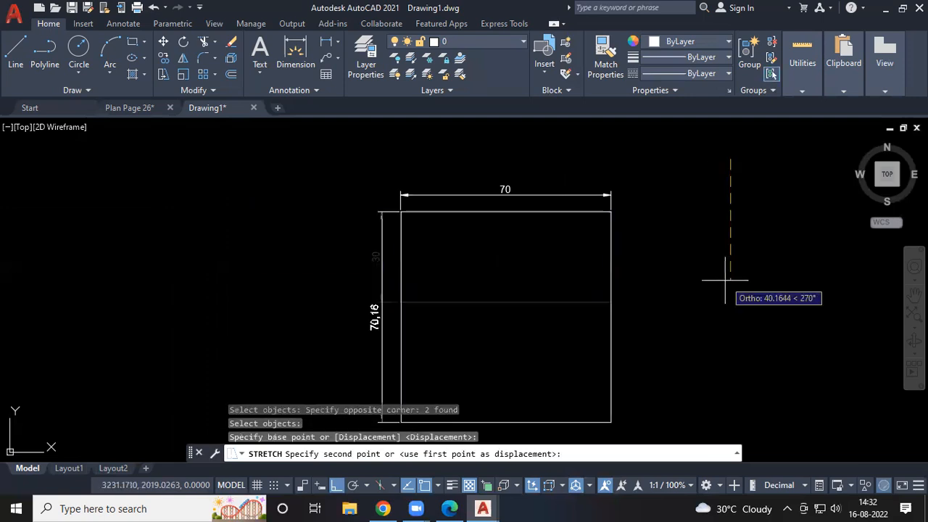
type("20")
key("Return")
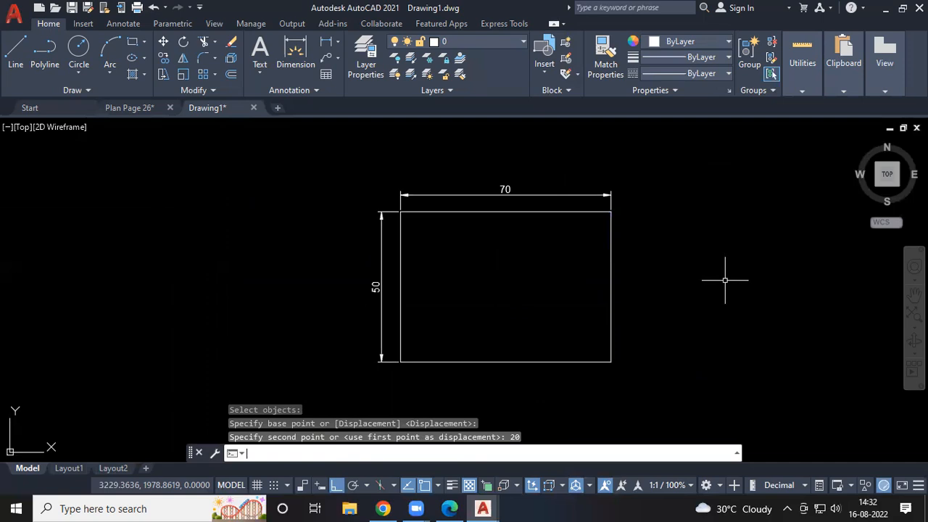
Try to stretch the rectangle with a crossing window over only the middle of its right edge, excluding both corners.
key("Return")
left_click(634, 239)
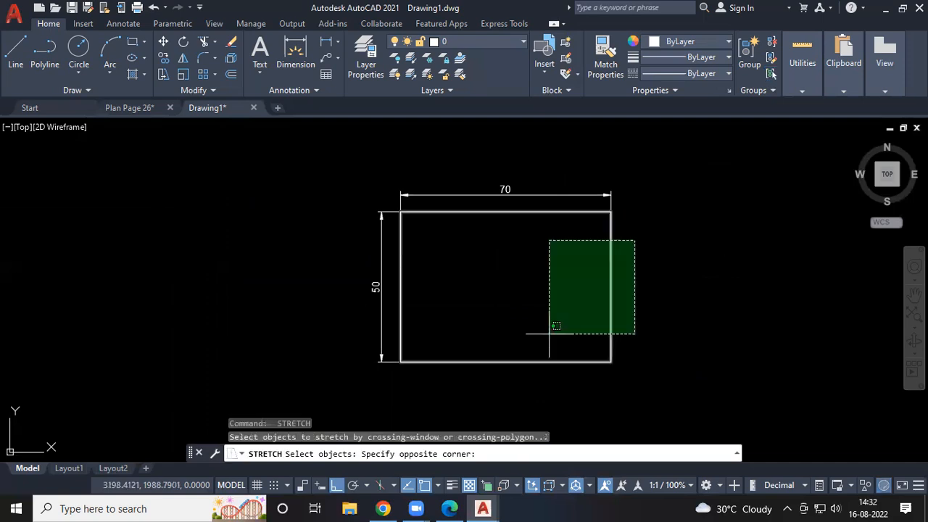
left_click(549, 334)
key("Return")
left_click(725, 314)
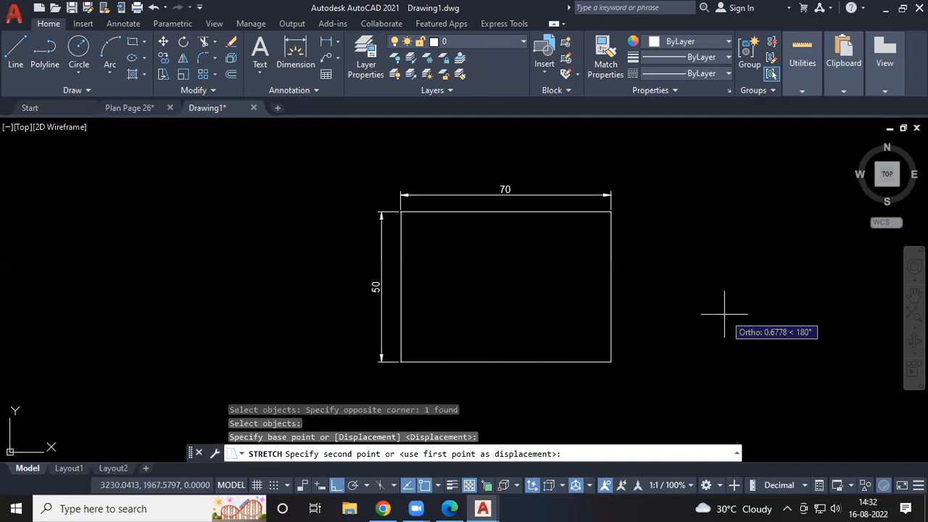
left_click(610, 361)
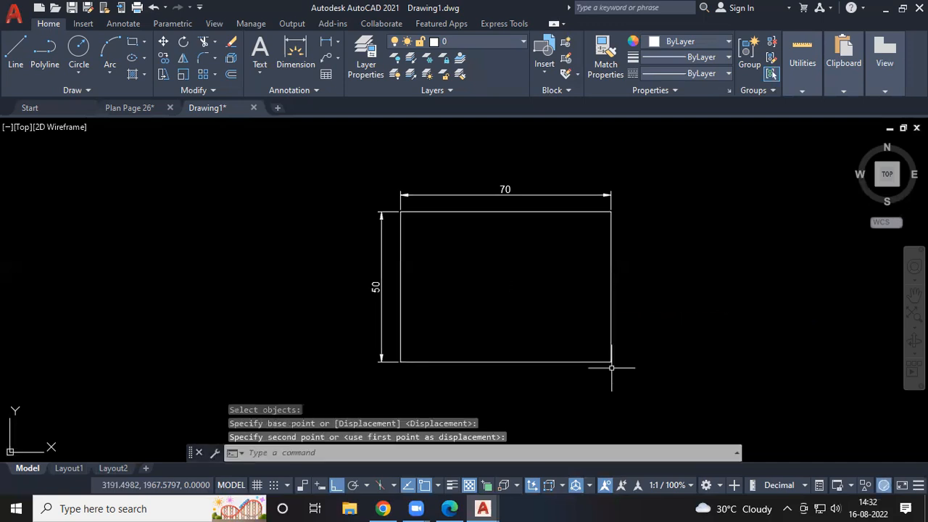
key("Escape")
key("Escape")
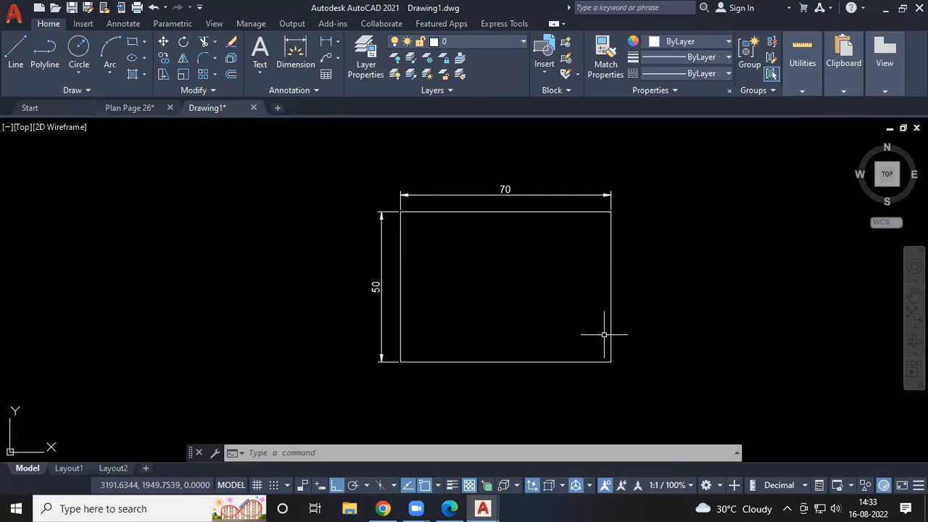
Switch to the Plan Page 26 drawing and scale the left loose door by a factor of 2 from its leaf's lower-left corner.
left_click(131, 107)
scroll(303, 361, "down", 5)
scroll(355, 300, "up", 5)
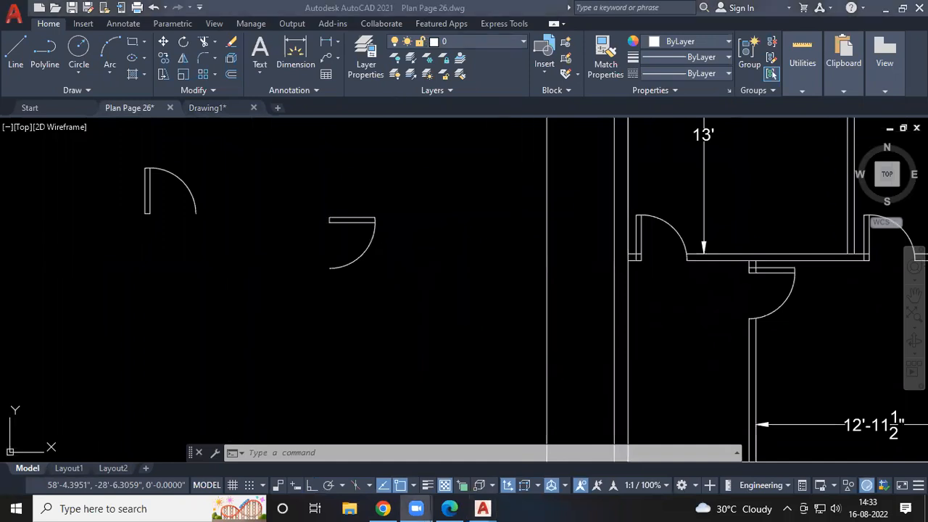
middle_click_drag(347, 327, 500, 370)
left_click_drag(402, 179, 242, 323)
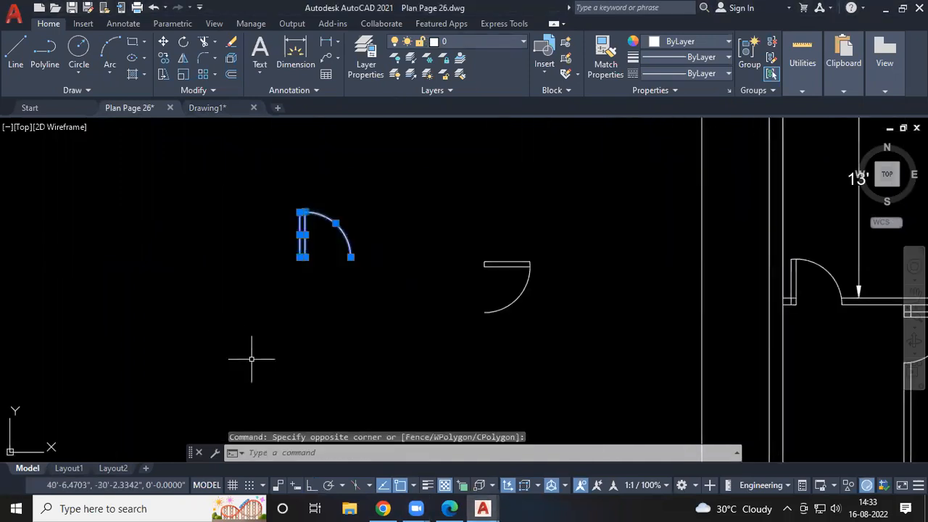
type("sc")
key("Return")
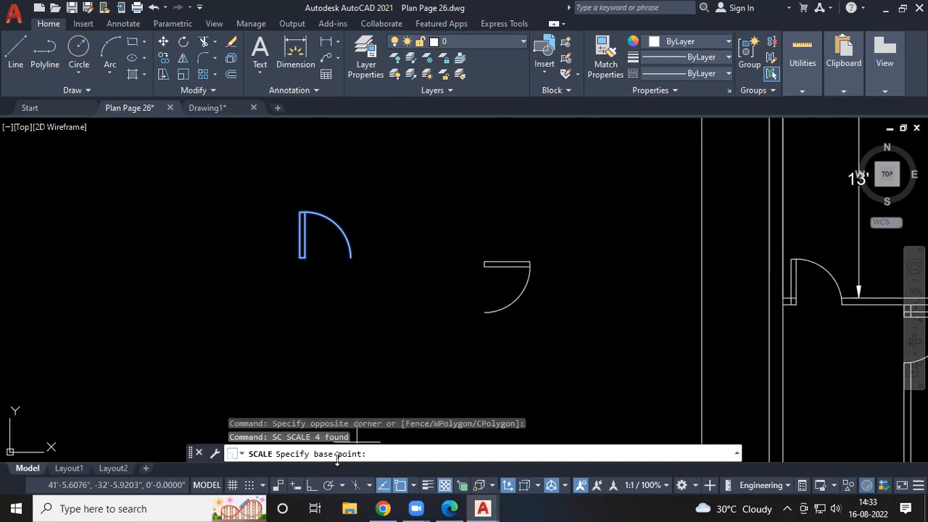
left_click(300, 257)
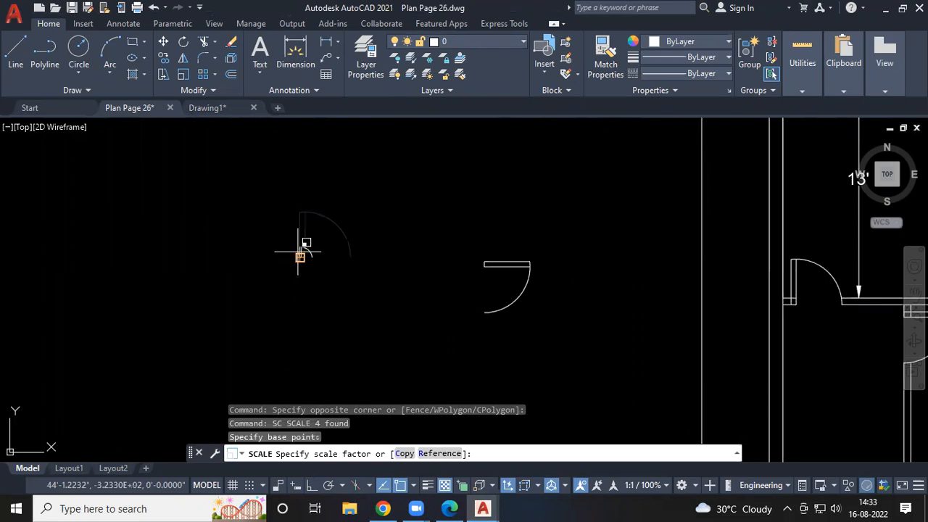
type("2")
key("Return")
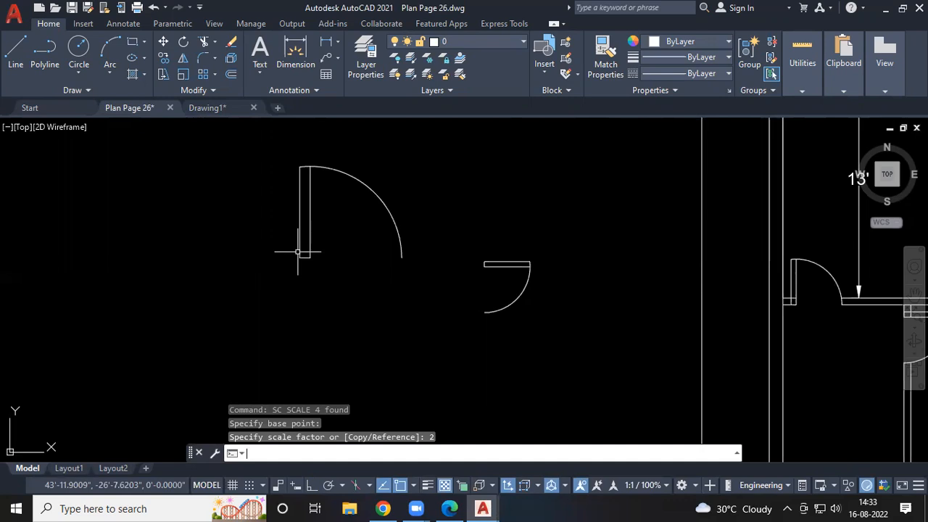
Scale the enlarged door by a factor of .5 from its leaf's lower-right corner.
left_click(451, 170)
left_click(290, 239)
left_click(400, 134)
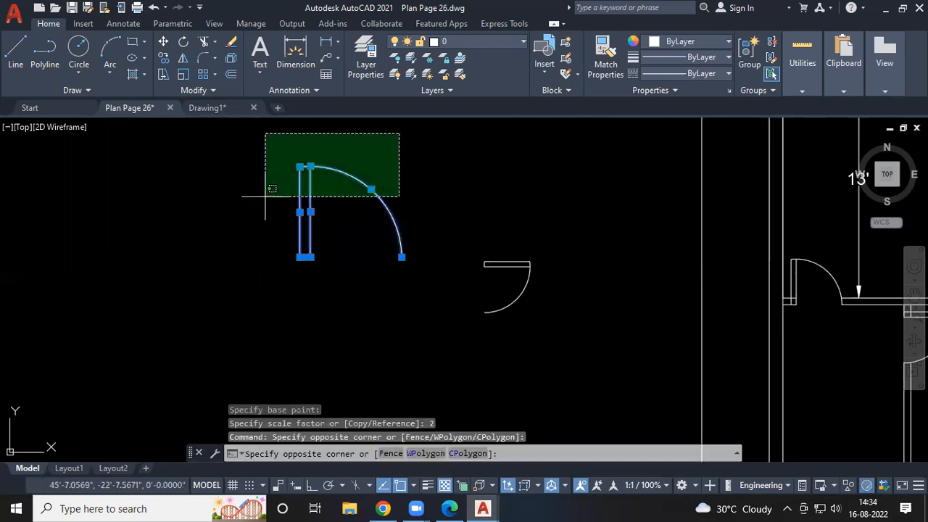
left_click(260, 250)
type("sc")
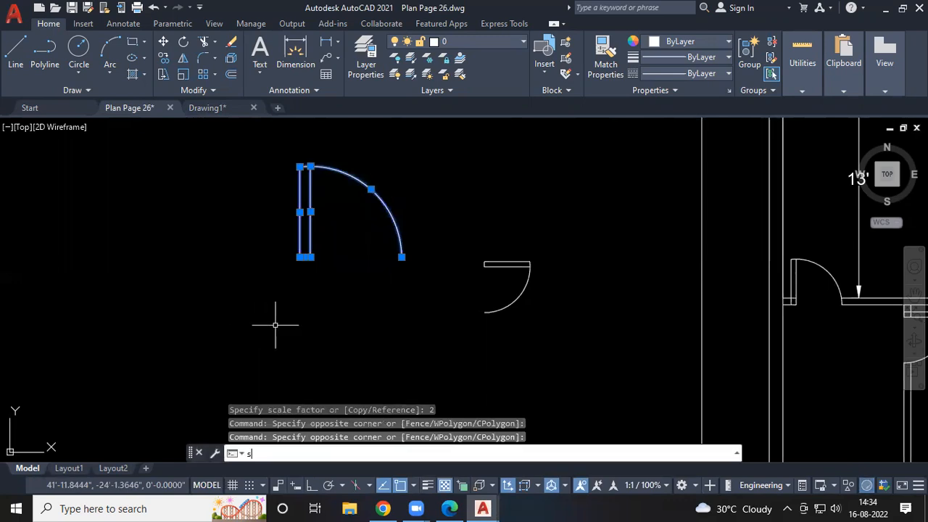
key("Return")
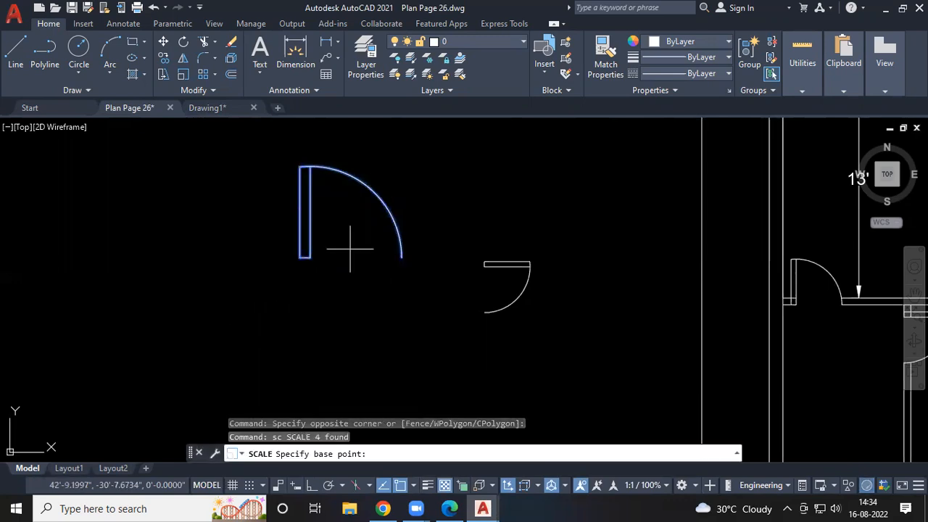
left_click(311, 257)
type(".5")
key("Return")
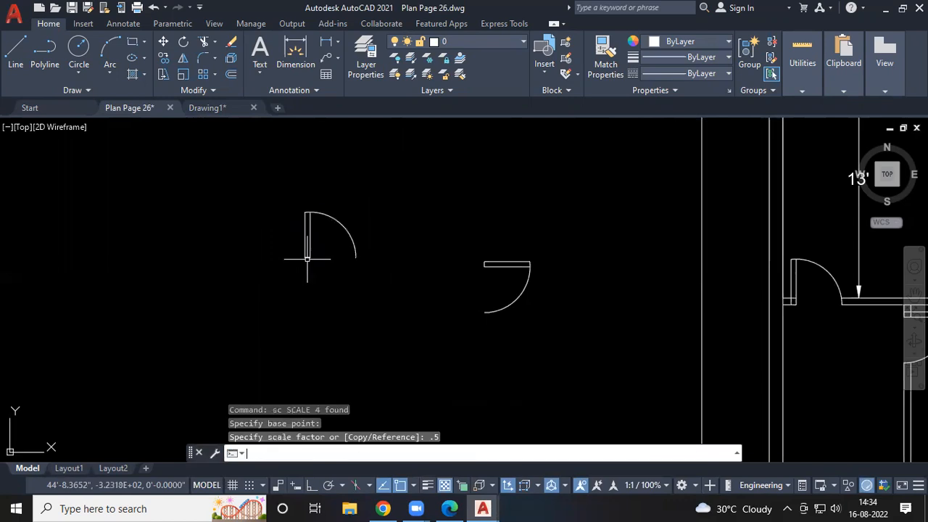
View the whole floor plan, then return to the Drawing1 drawing.
scroll(435, 209, "down", 8)
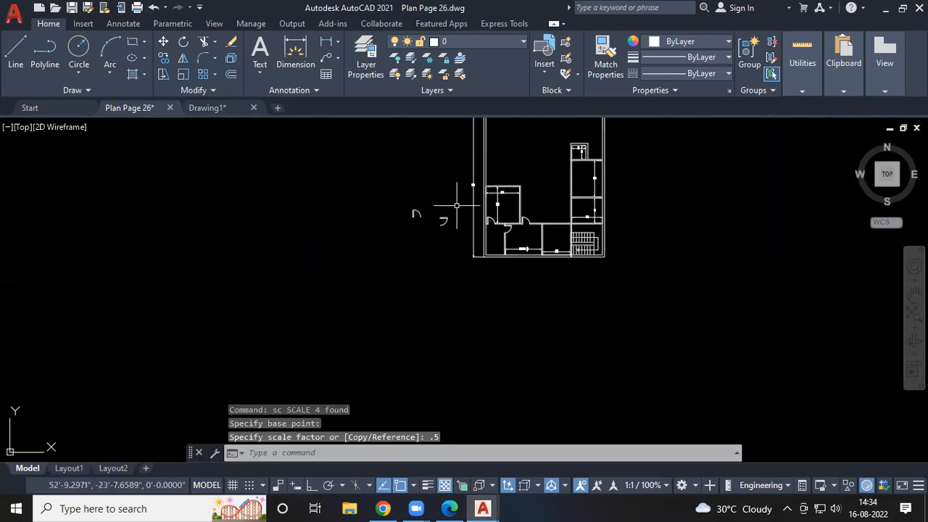
scroll(456, 205, "down", 3)
scroll(511, 196, "up", 4)
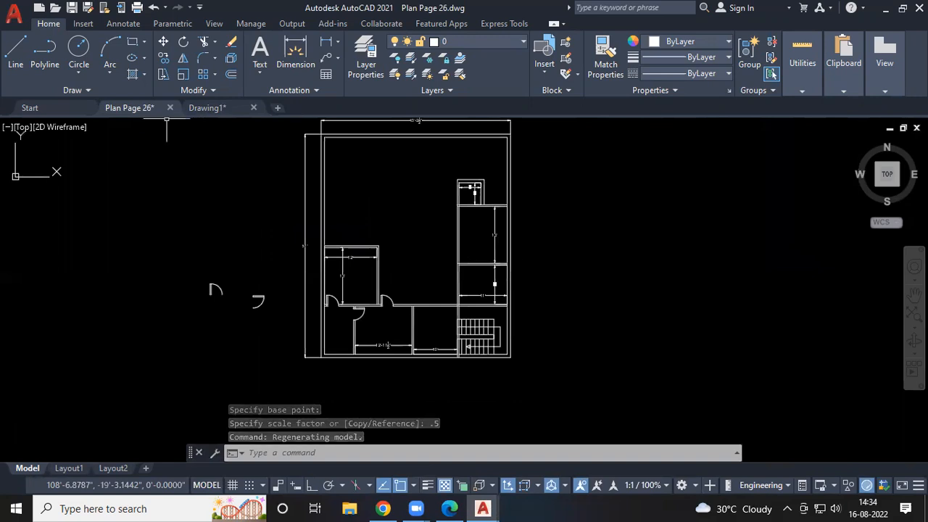
left_click(207, 108)
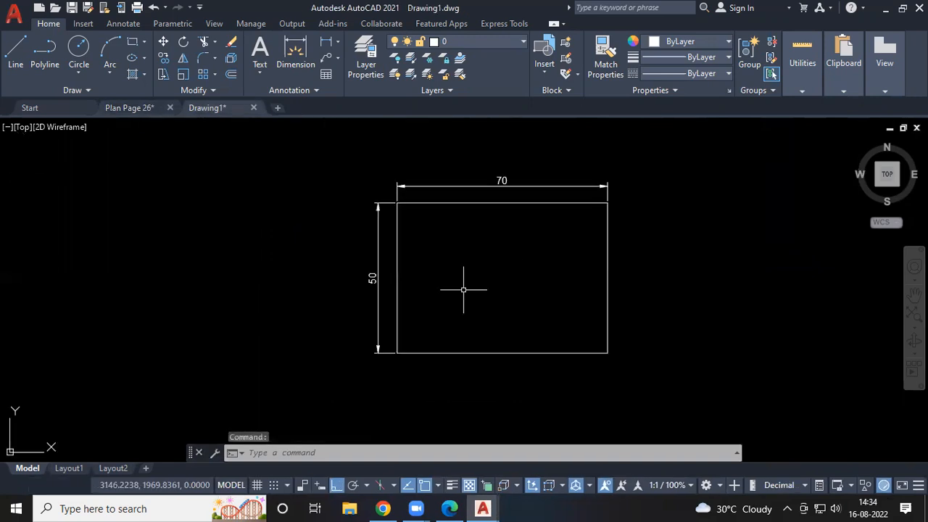
Scale the 70 by 50 rectangle and both its dimensions by a factor of 2 from the rectangle's centre.
middle_click_drag(463, 289, 414, 289)
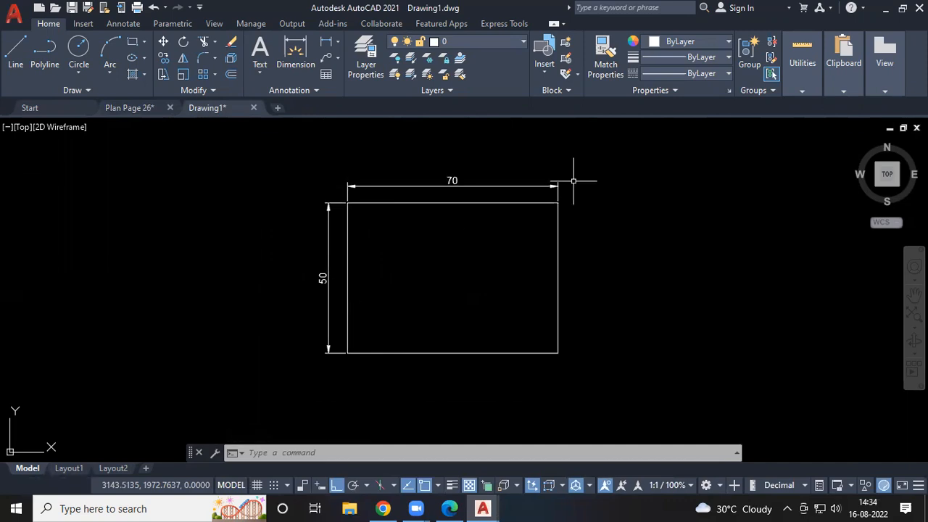
left_click(617, 154)
left_click(249, 395)
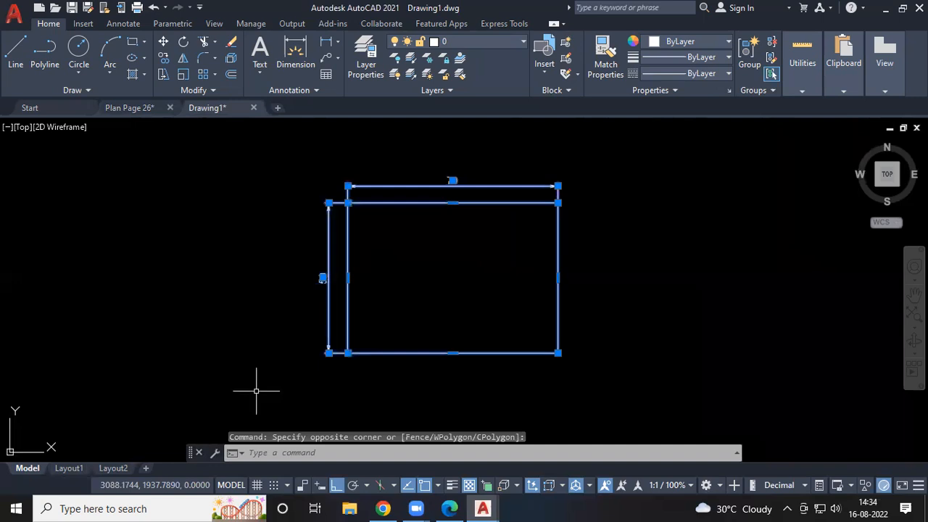
type("sc")
key("Return")
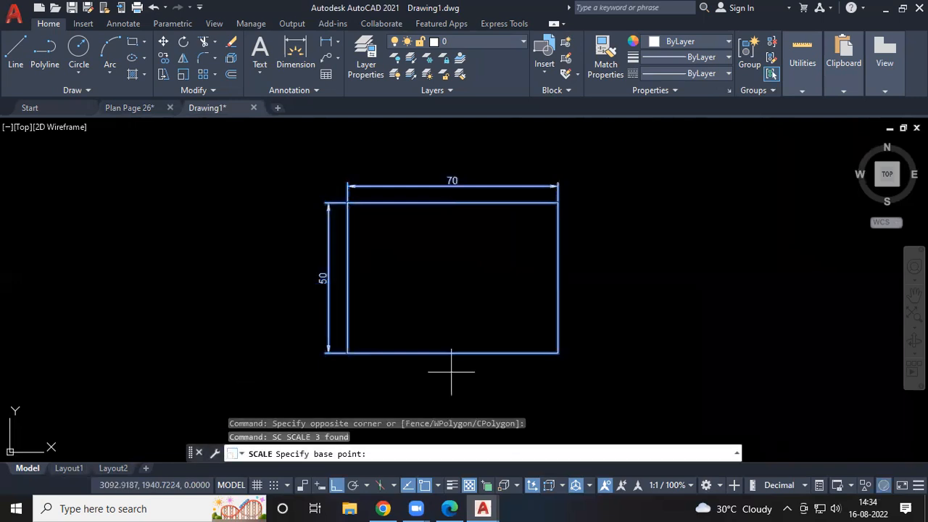
left_click(452, 277)
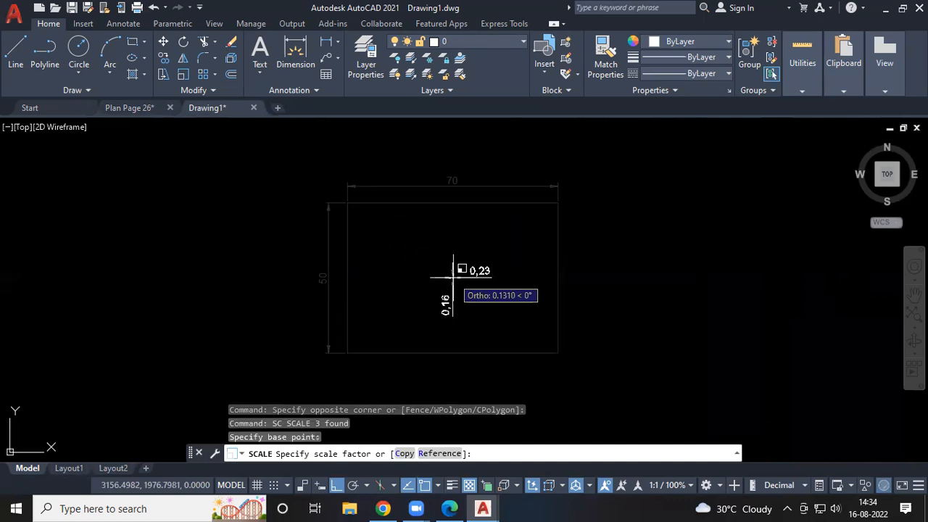
type("2")
key("Return")
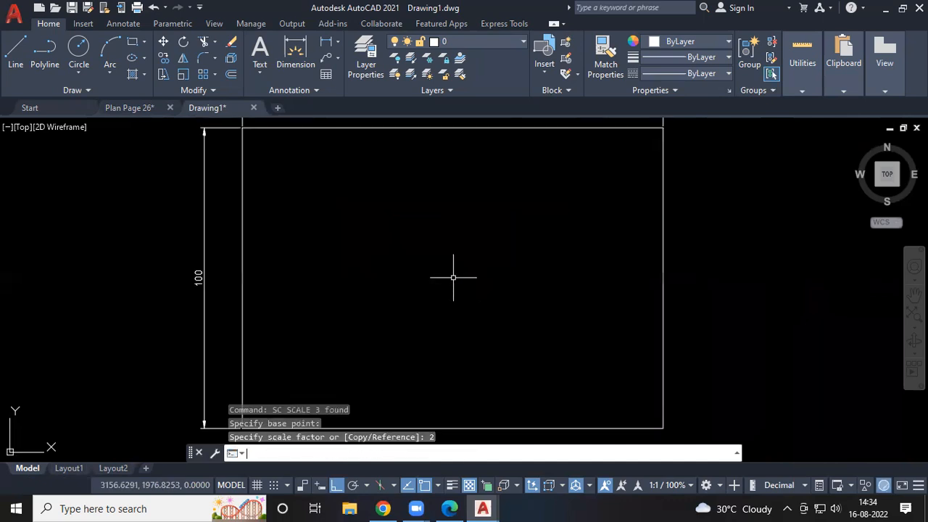
Scale the enlarged rectangle and its dimensions by a factor of .5 from the rectangle's lower-left corner.
scroll(457, 268, "down", 2)
scroll(446, 159, "up", 2)
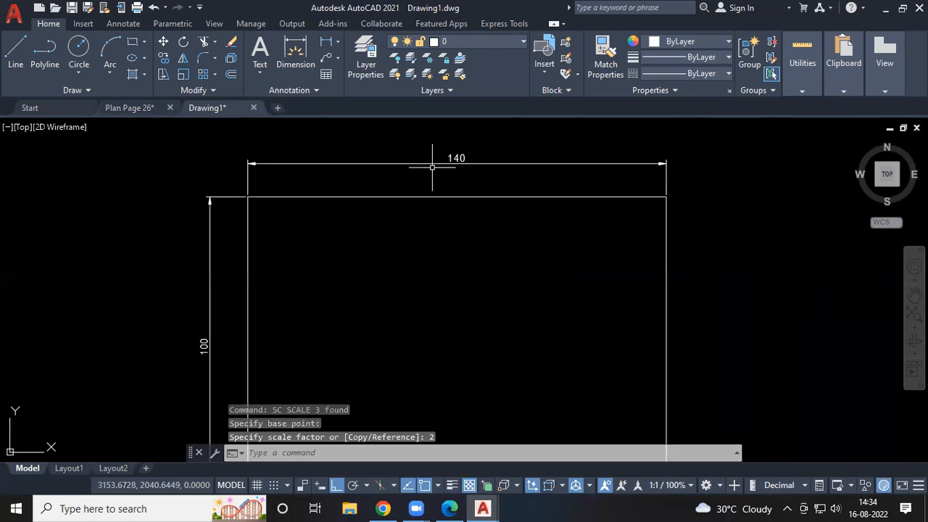
scroll(457, 177, "down", 1)
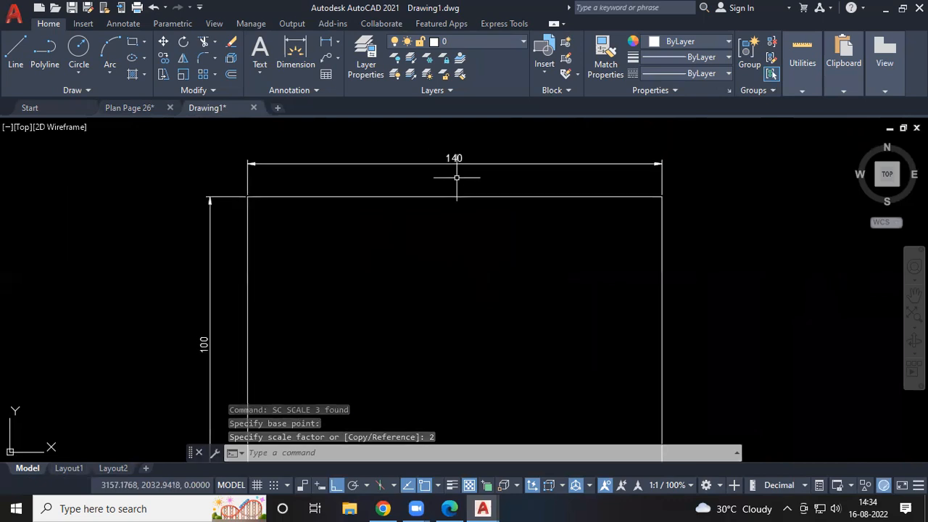
middle_click_drag(264, 303, 327, 243)
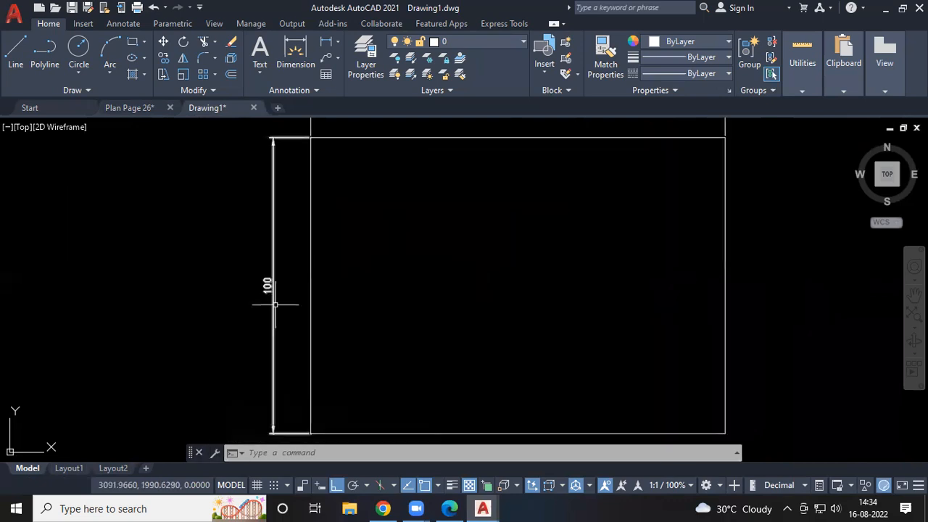
scroll(432, 302, "down", 4)
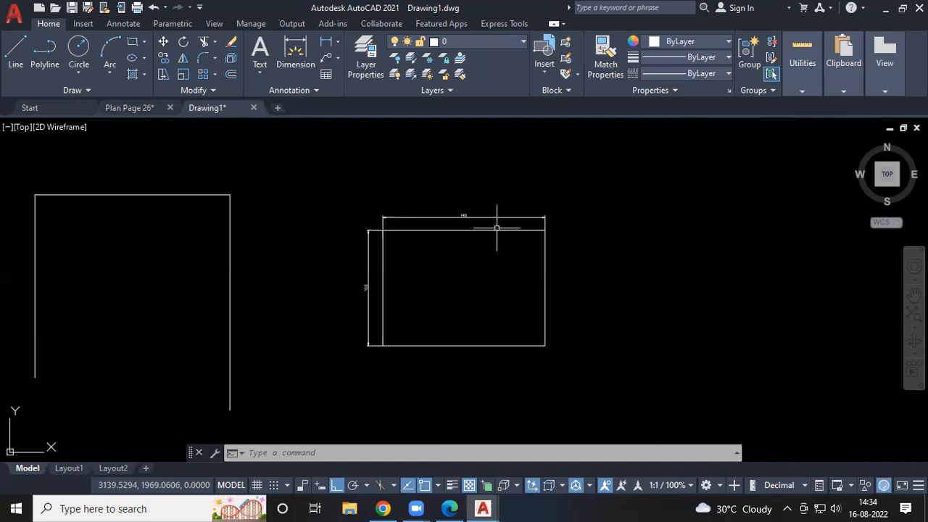
left_click(580, 186)
left_click(307, 376)
type("s")
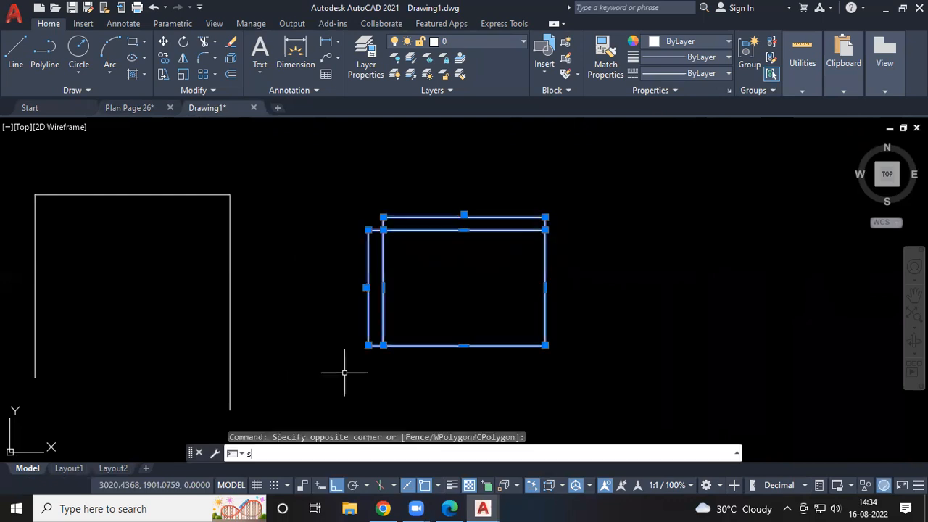
type("c")
key("Return")
scroll(374, 355, "up", 6)
left_click(407, 313)
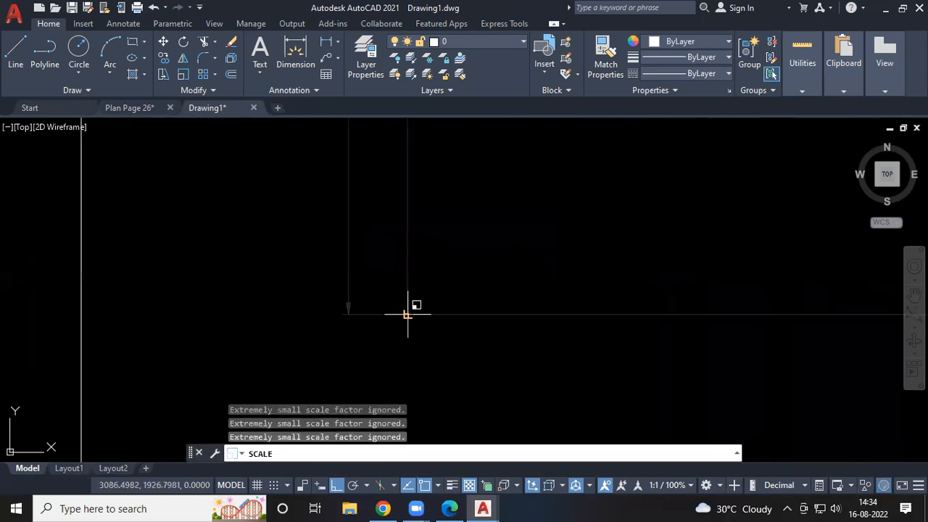
scroll(438, 291, "down", 6)
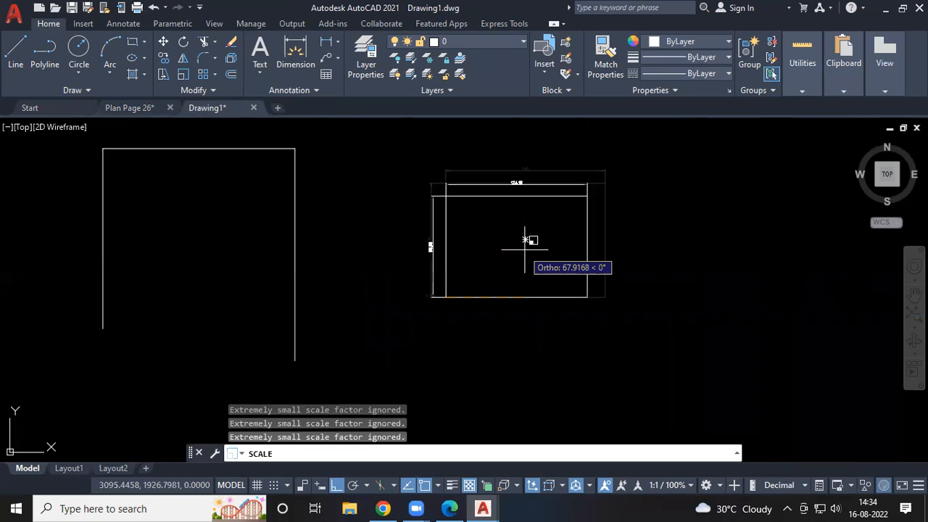
type(".5")
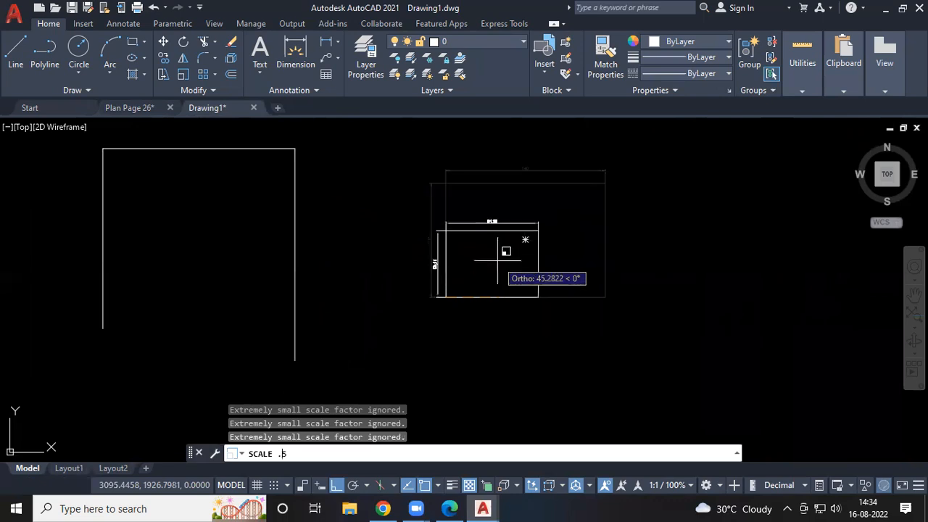
key("Return")
scroll(497, 261, "up", 6)
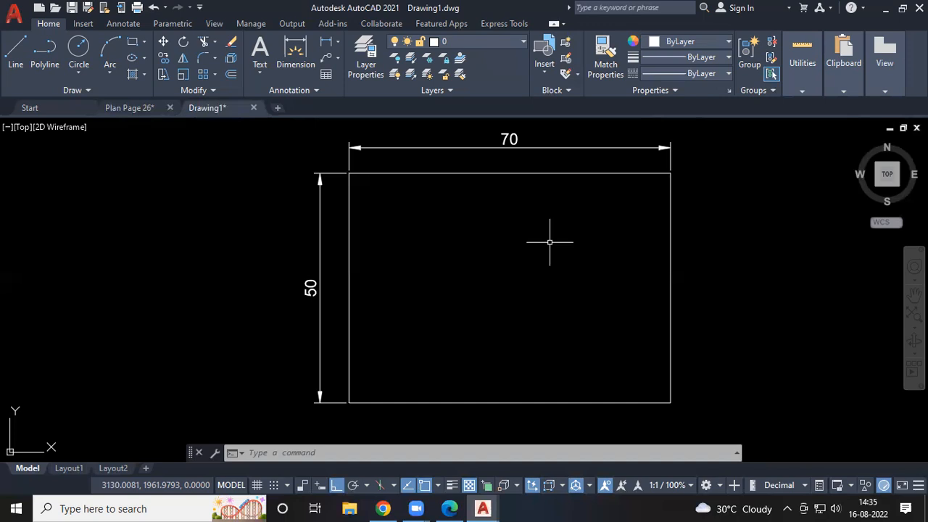
Draw an open fit-point spline right of the rectangle with Ortho off, waving over three crests and curving back underneath to the left.
scroll(550, 241, "down", 1)
scroll(572, 253, "down", 1)
middle_click_drag(644, 311, 323, 304)
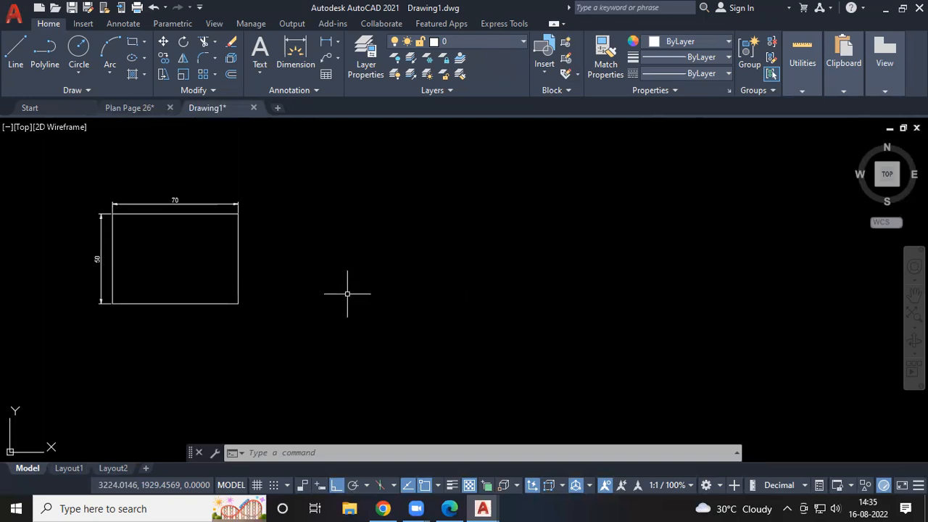
type("SPL")
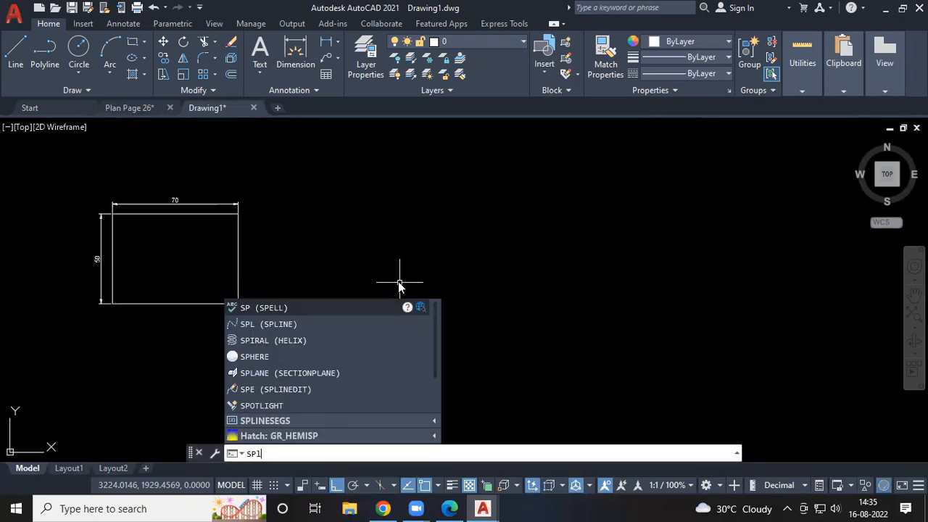
key("Return")
left_click(357, 286)
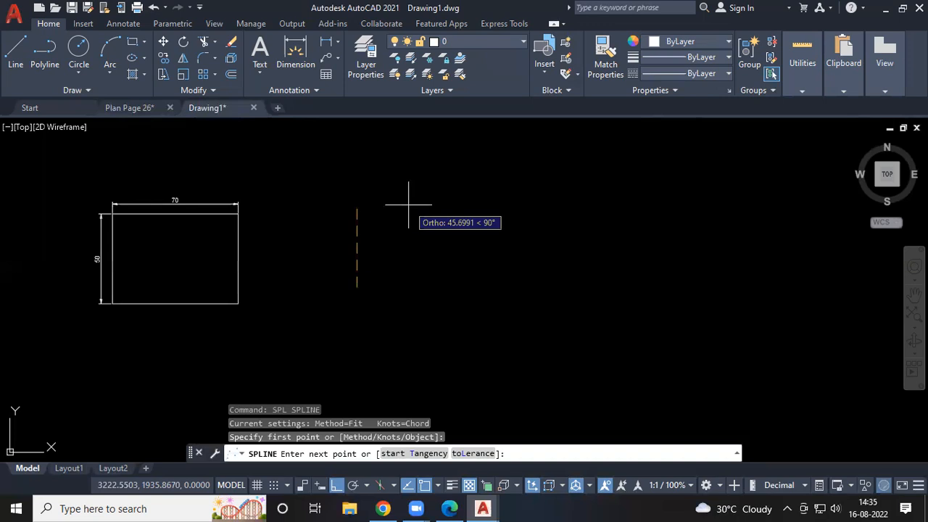
key("F8")
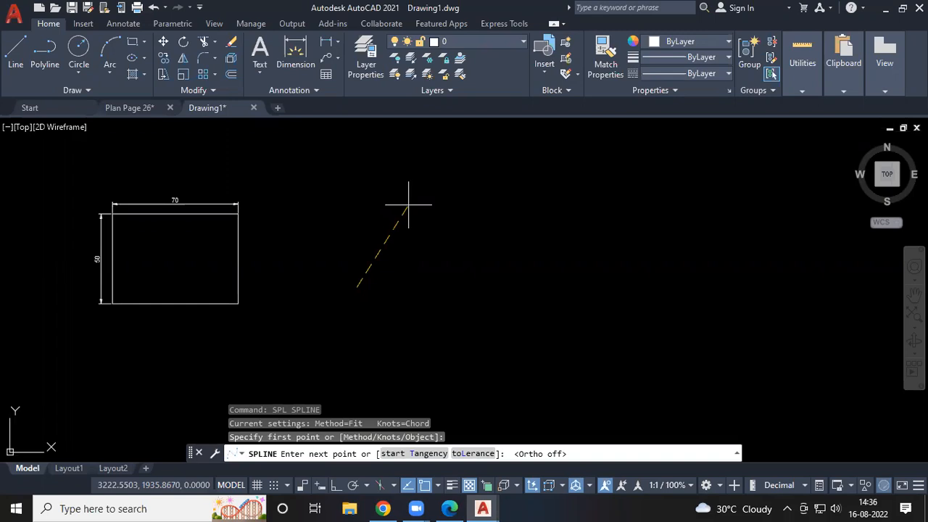
left_click(403, 225)
left_click(493, 284)
left_click(572, 214)
left_click(653, 259)
left_click(721, 207)
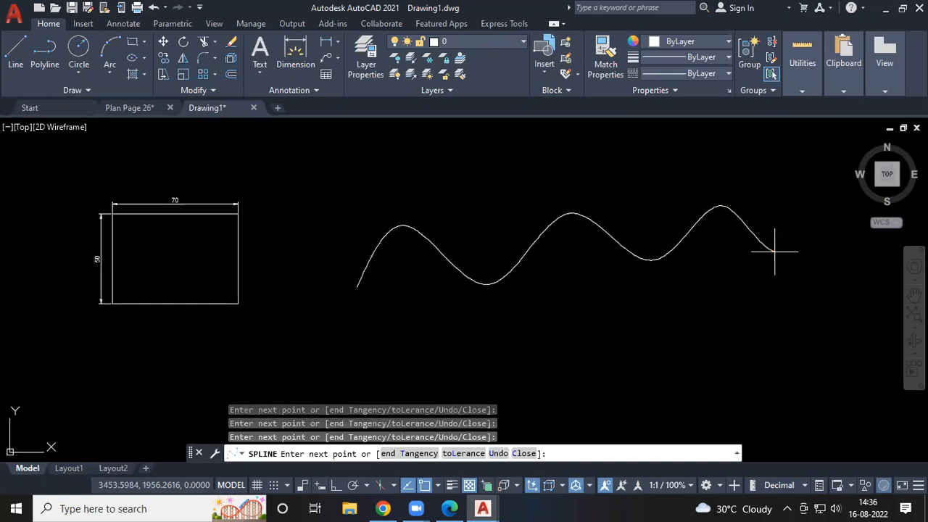
left_click(794, 316)
left_click(560, 325)
middle_click_drag(315, 339, 325, 240)
key("Return")
scroll(361, 270, "down", 2)
middle_click_drag(615, 261, 287, 271)
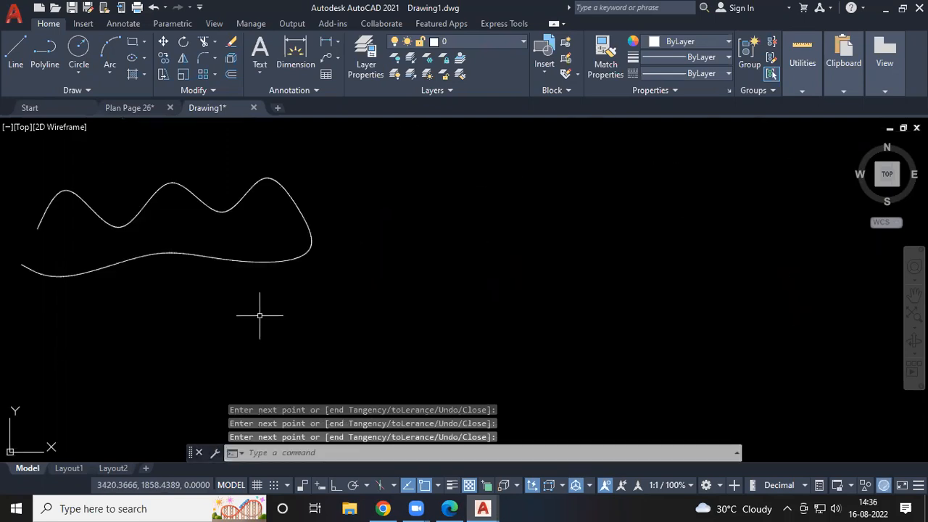
scroll(259, 315, "up", 1)
type("spe")
key("Return")
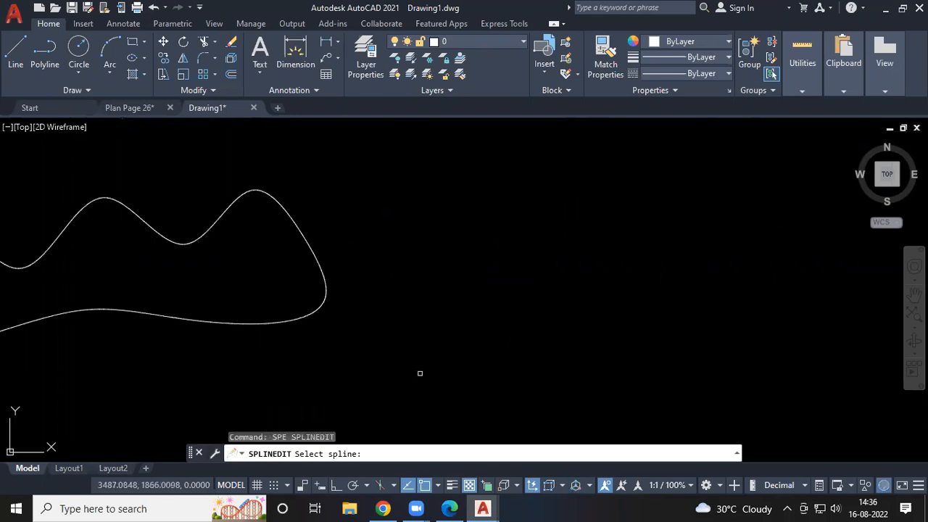
key("Escape")
key("Escape")
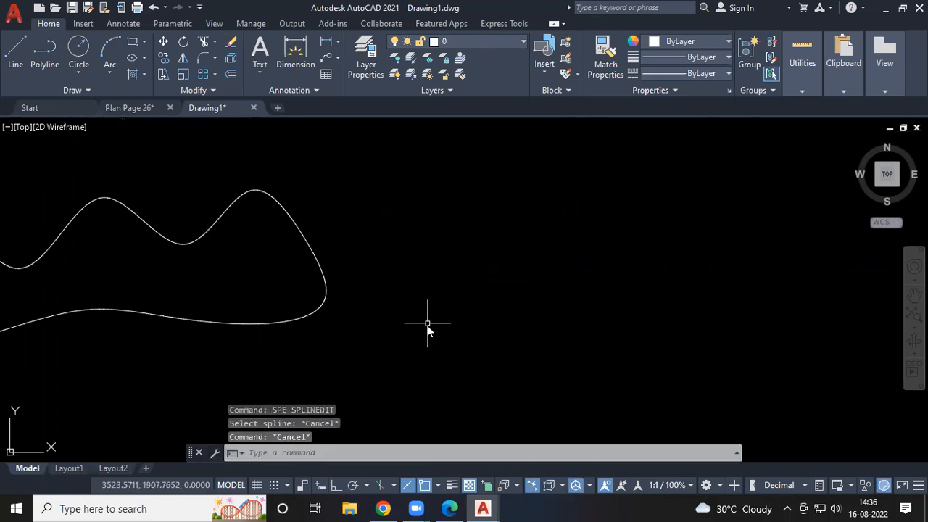
type("spl")
key("Return")
key("Escape")
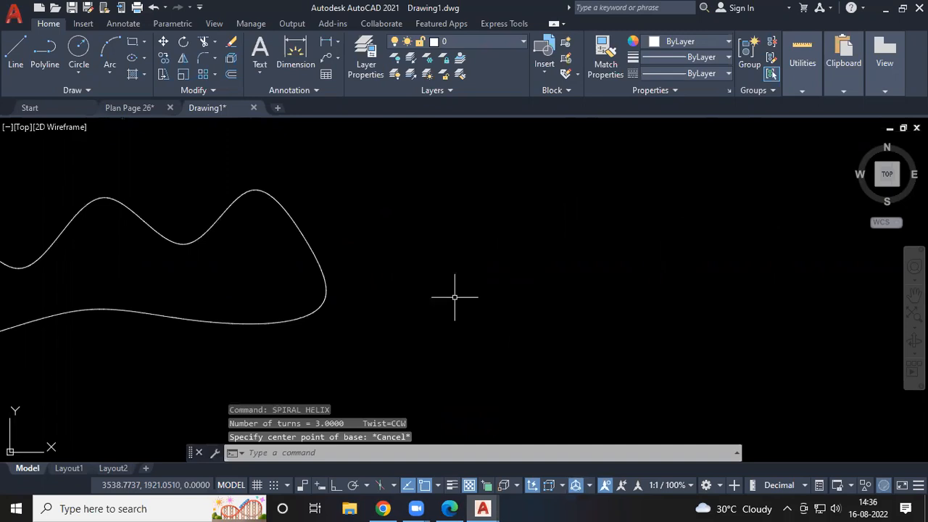
Draw a second open spline right of the first, with two crests, a stepped right side and a return along its underside.
type("Spl")
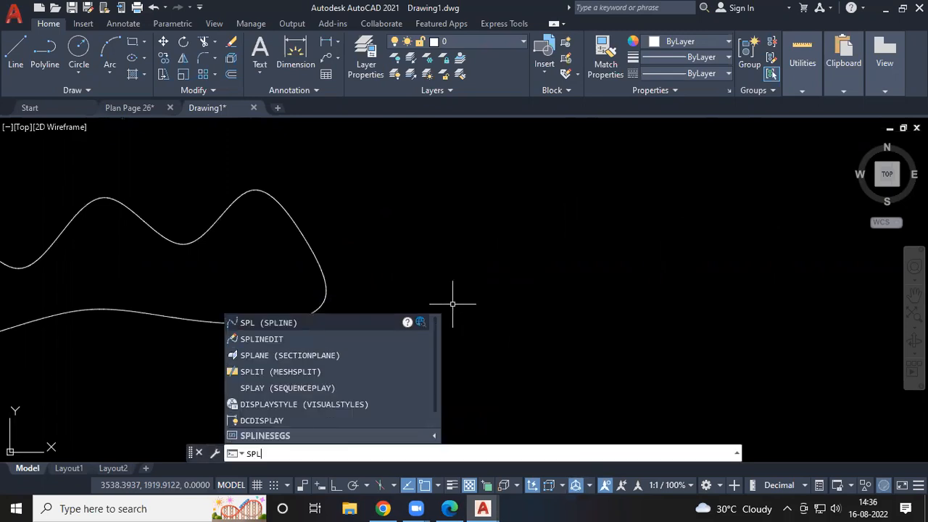
key("Return")
left_click(391, 304)
left_click(485, 165)
left_click(586, 251)
left_click(669, 193)
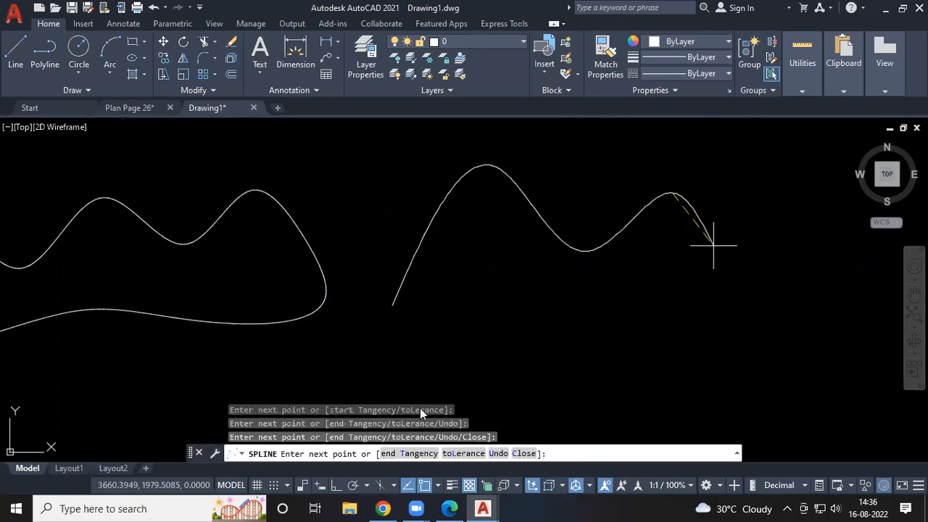
left_click(725, 264)
left_click(670, 300)
left_click(665, 383)
left_click(504, 400)
left_click(401, 416)
key("Return")
Draw a third spline further right as a tall vase-like outline with wavy sides and base, left open at its narrow neck.
middle_click_drag(749, 325, 310, 253)
key("Return")
left_click(540, 152)
left_click(536, 210)
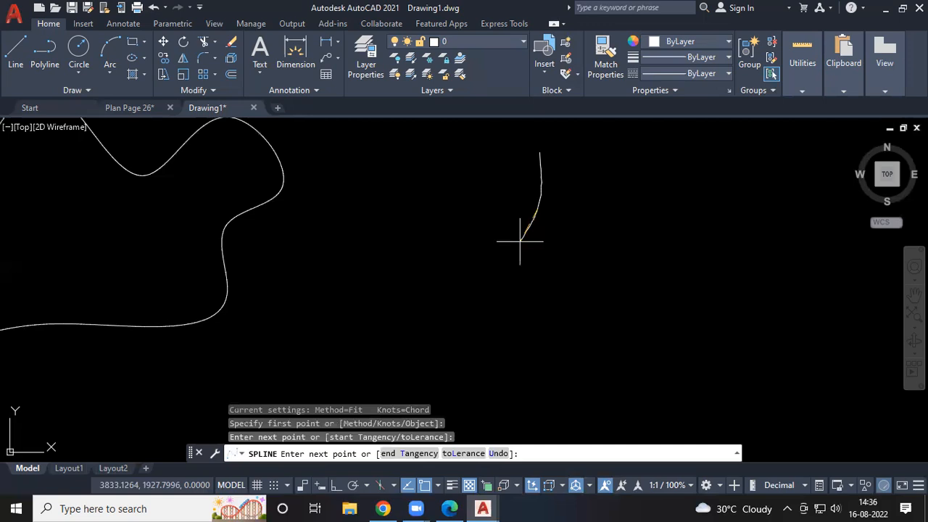
left_click(520, 241)
left_click(496, 280)
left_click(489, 310)
left_click(487, 343)
middle_click_drag(487, 343, 502, 295)
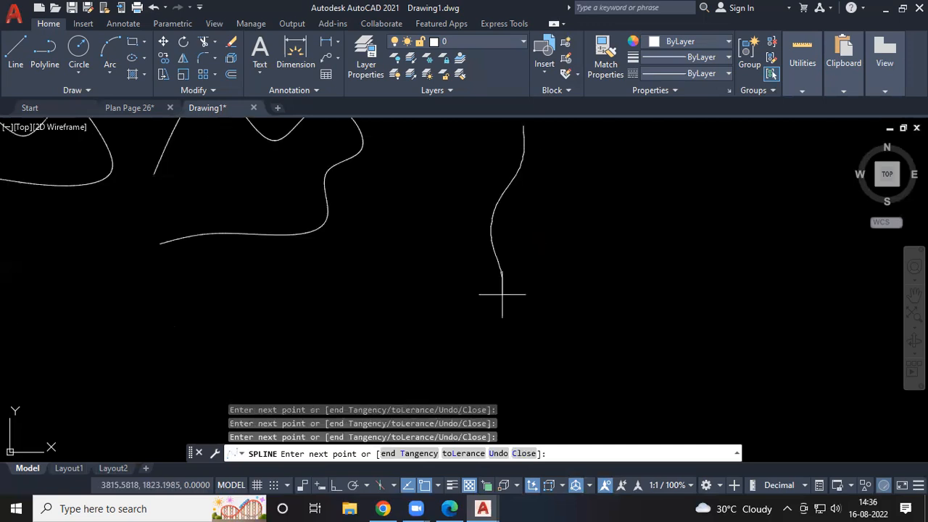
left_click(490, 365)
left_click(565, 368)
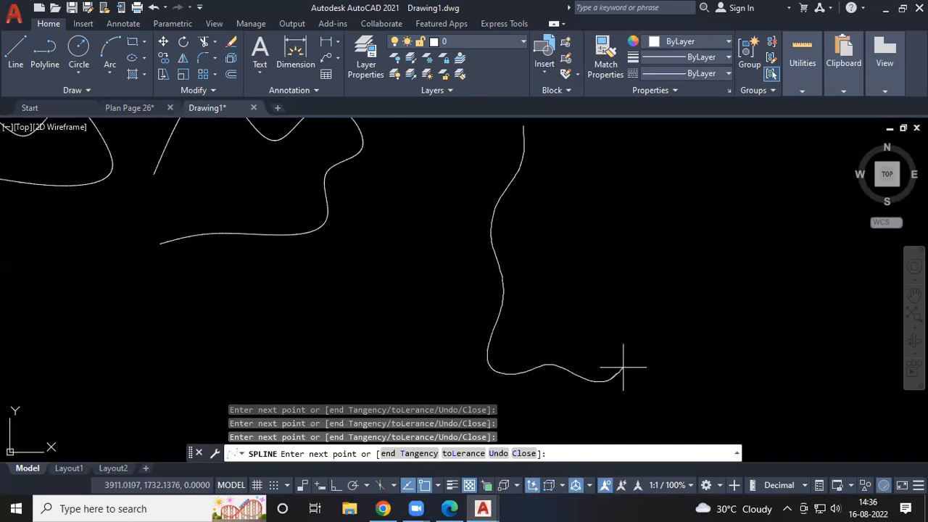
left_click(623, 347)
left_click(593, 259)
left_click(596, 186)
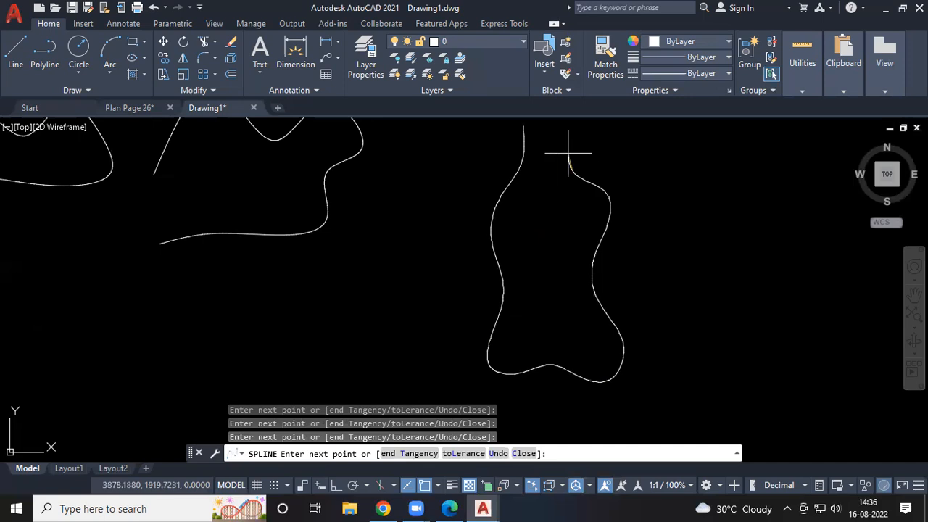
left_click(567, 153)
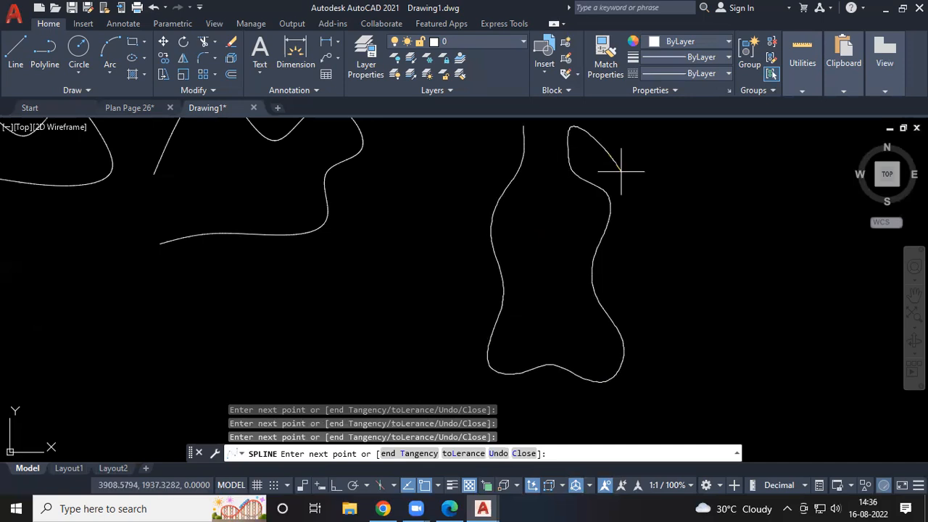
key("Return")
scroll(642, 228, "down", 4)
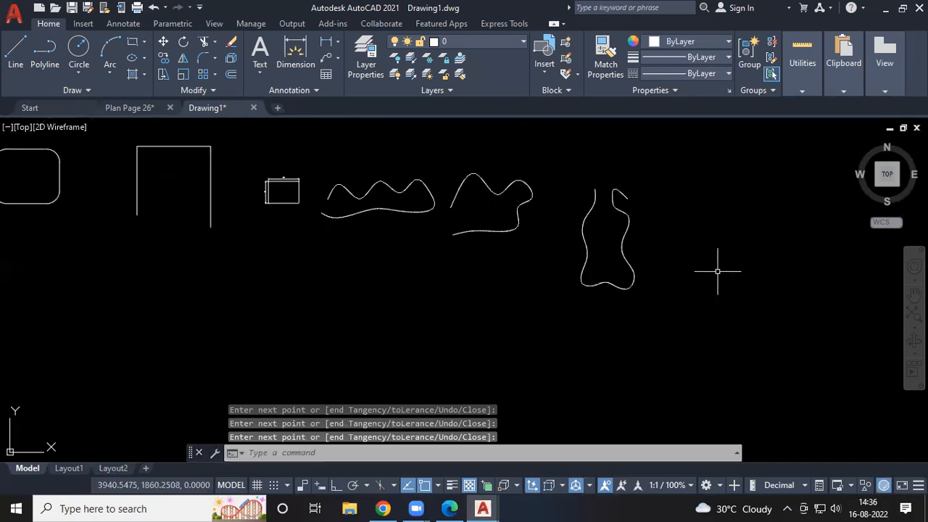
scroll(631, 275, "up", 2)
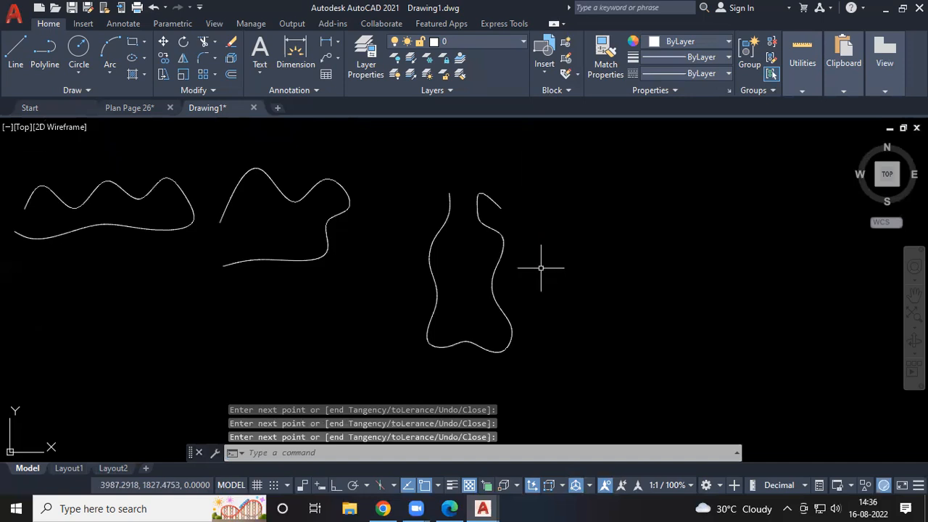